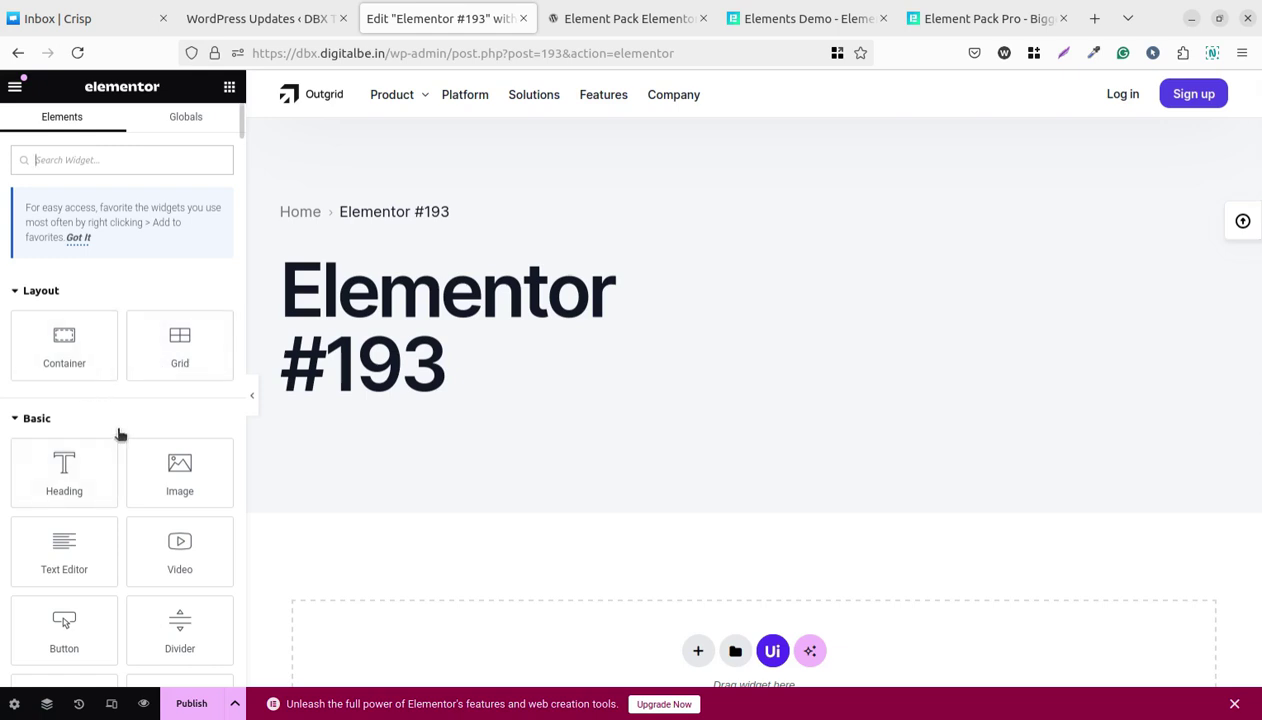
Scroll the Elementor widget panel down through the General widgets.
scroll(120, 434, "down", 2)
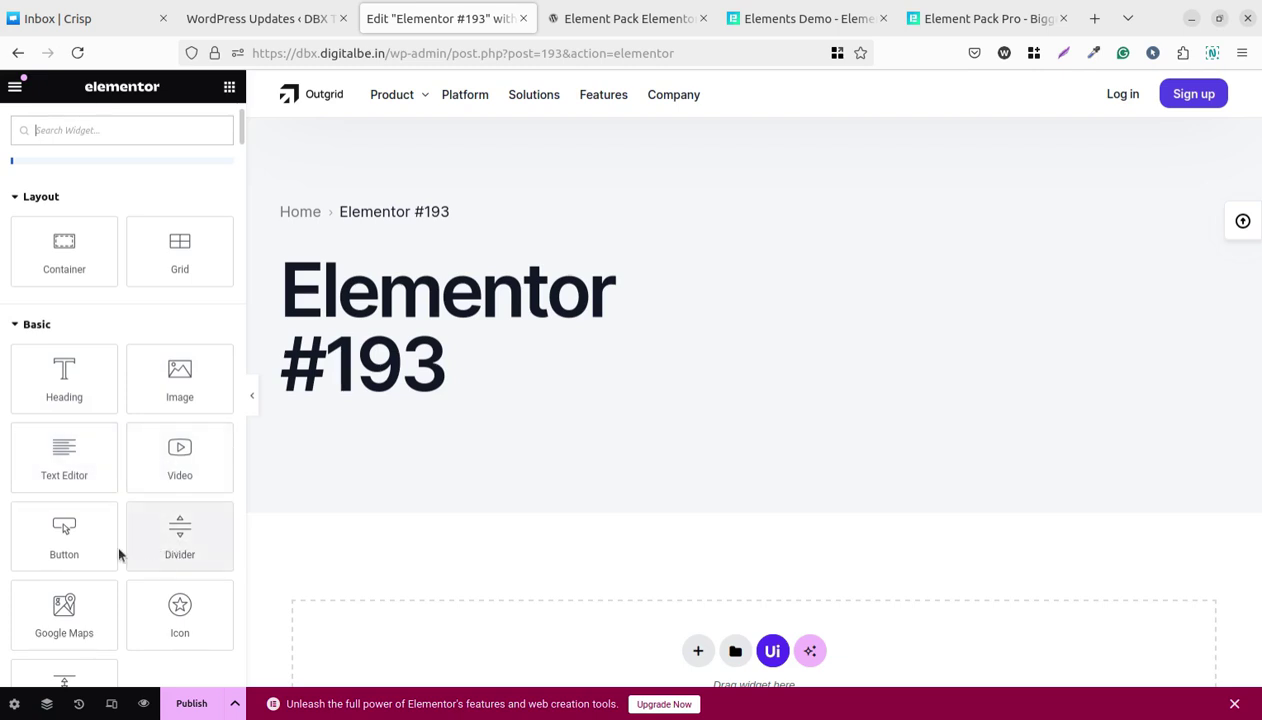
scroll(118, 552, "down", 4)
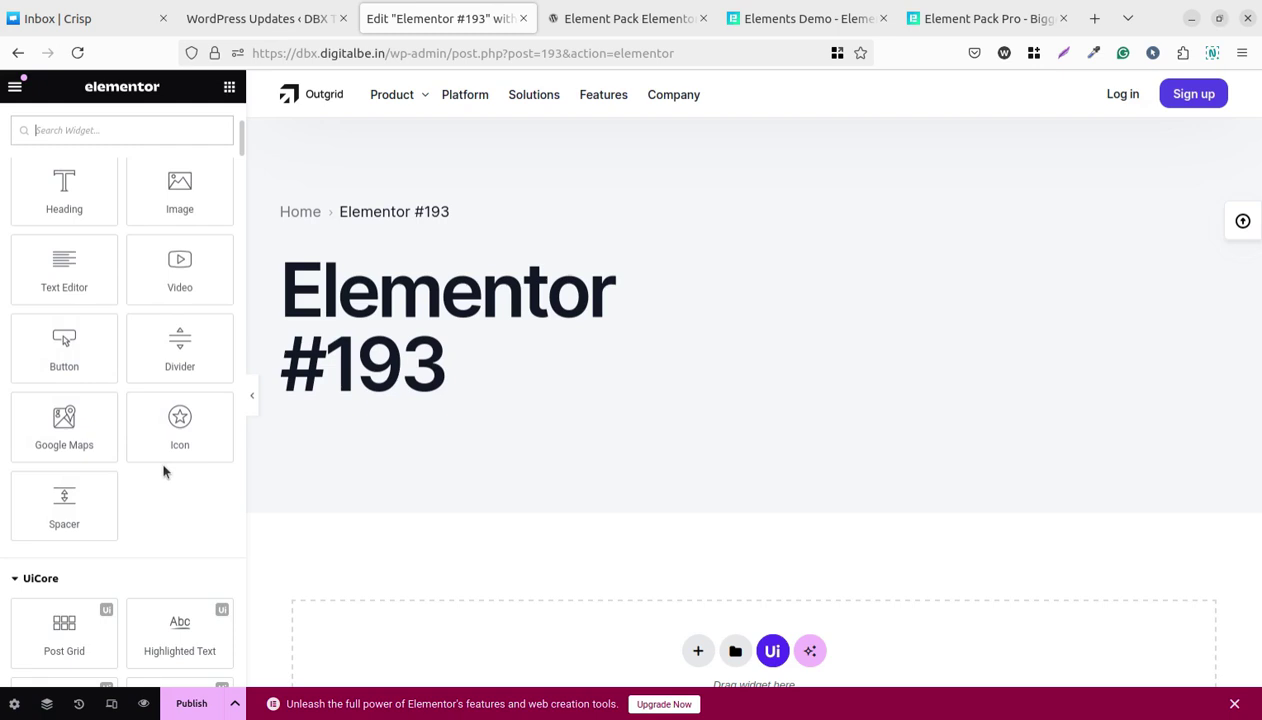
scroll(301, 473, "down", 2)
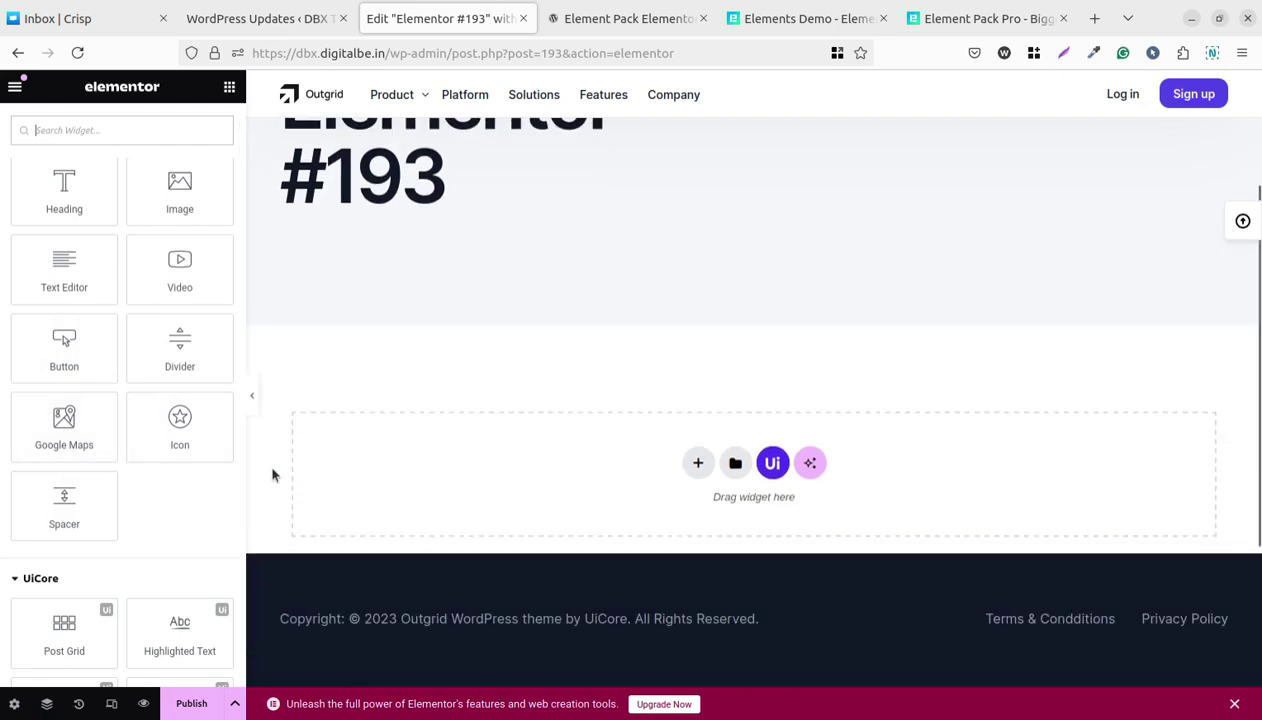
scroll(272, 475, "up", 2)
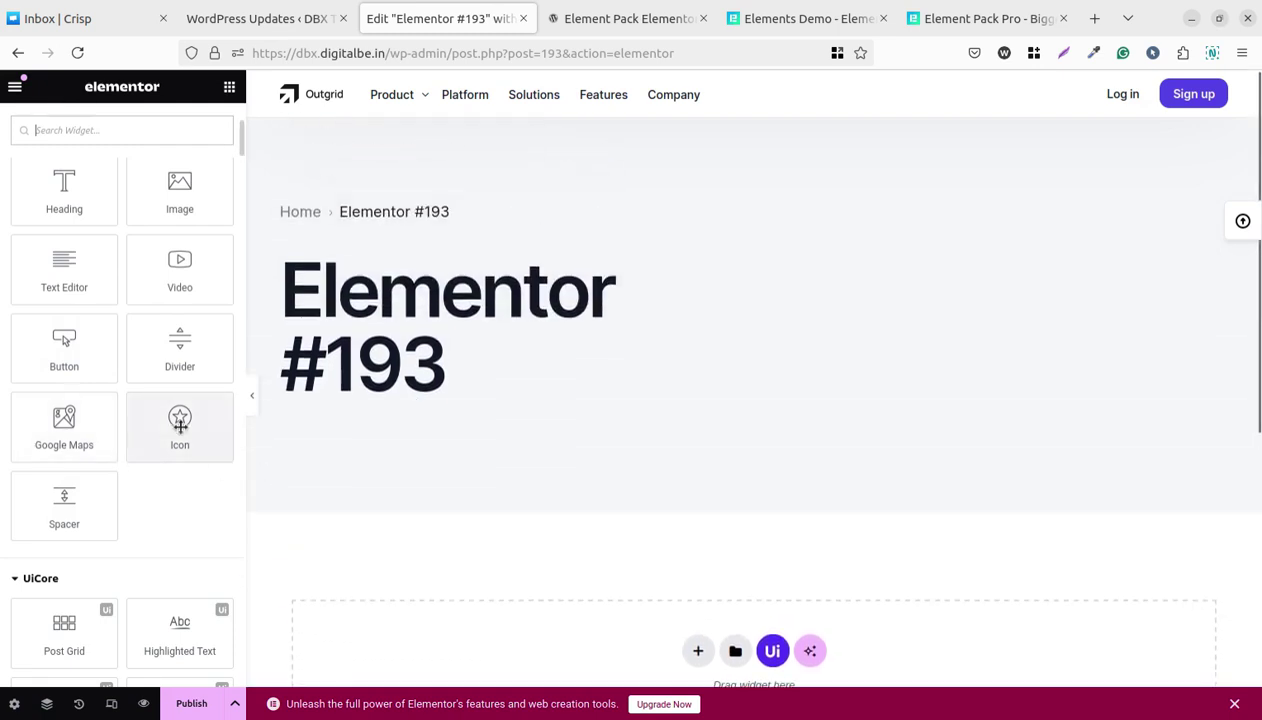
scroll(150, 404, "down", 2)
scroll(150, 406, "down", 2)
scroll(148, 410, "down", 1)
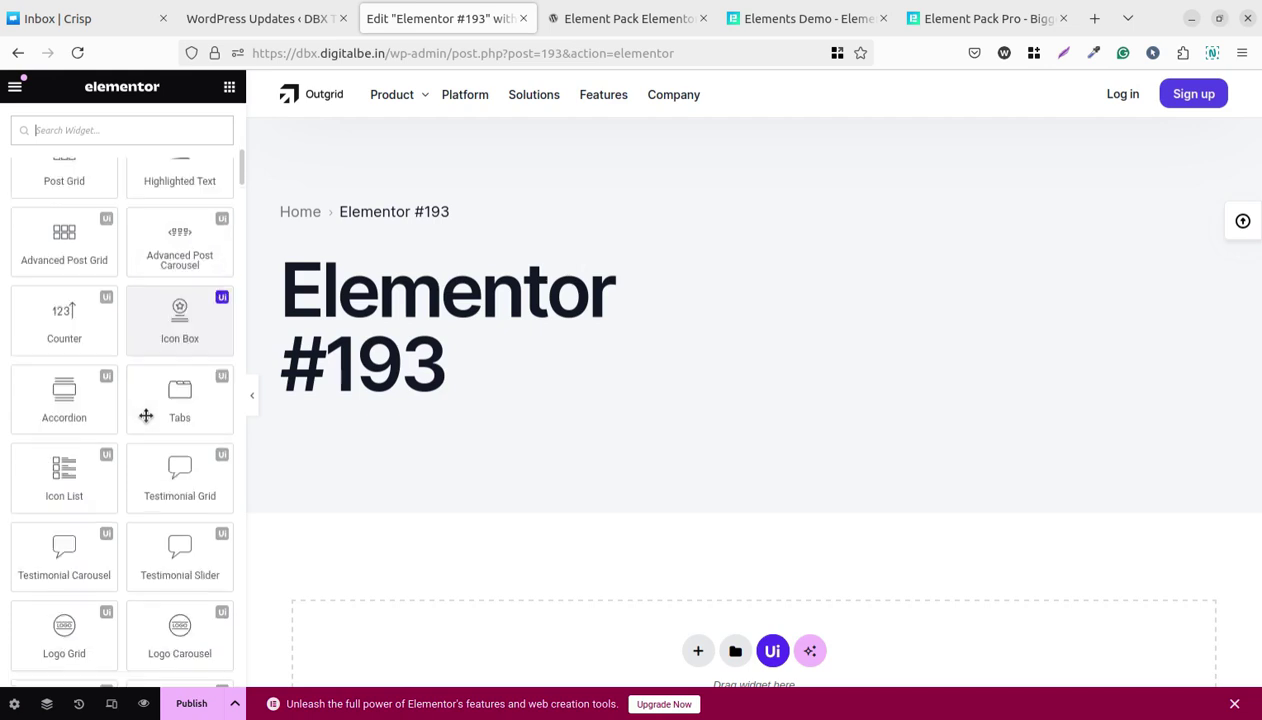
scroll(146, 415, "down", 3)
scroll(146, 416, "down", 2)
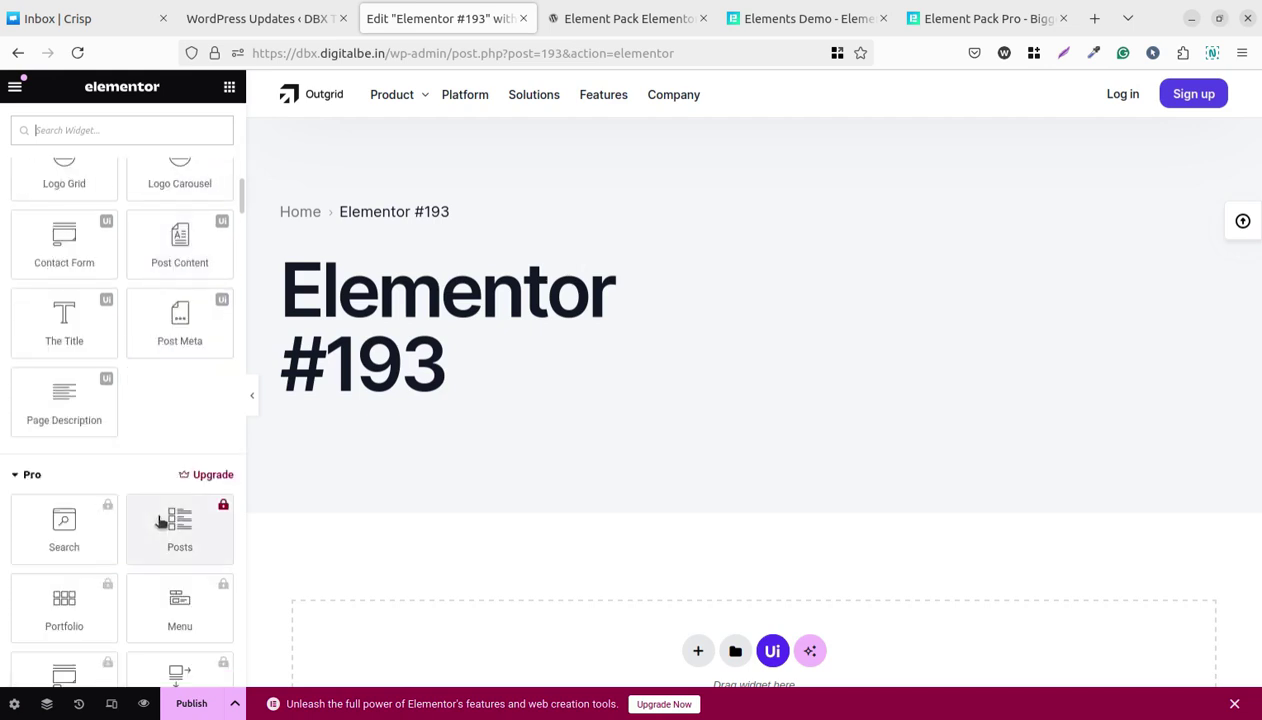
scroll(165, 472, "down", 2)
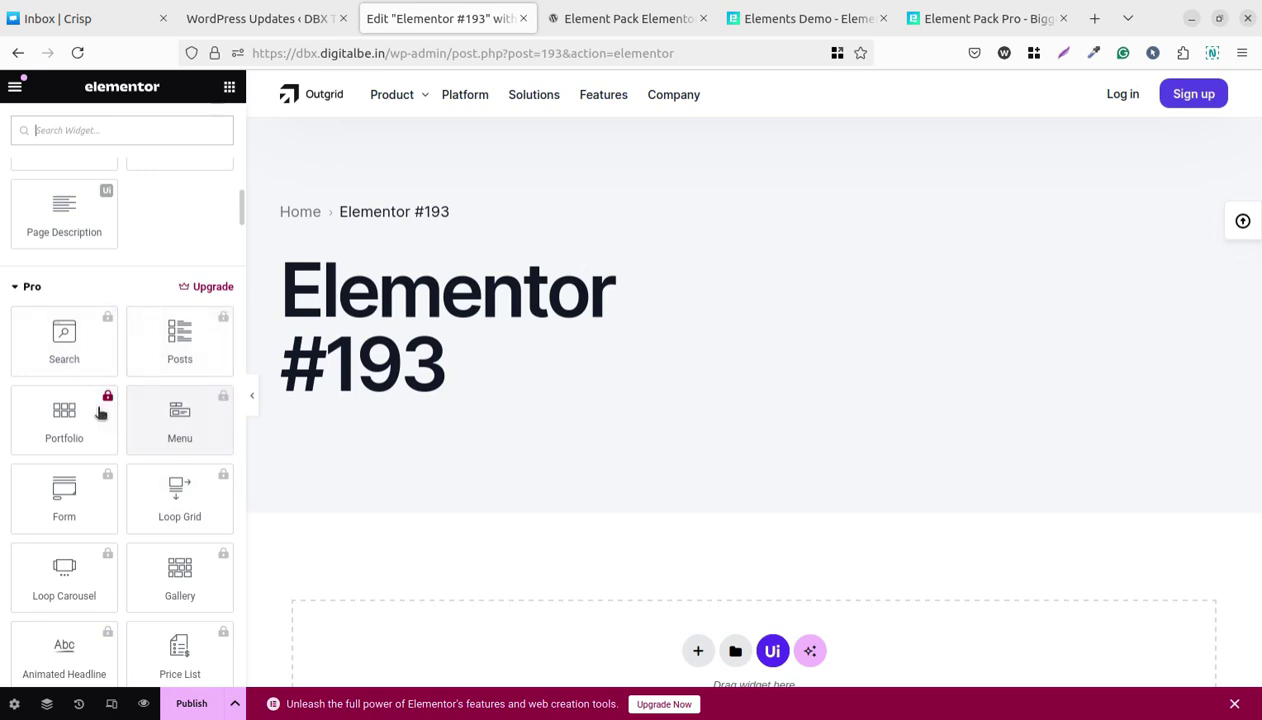
scroll(95, 410, "down", 1)
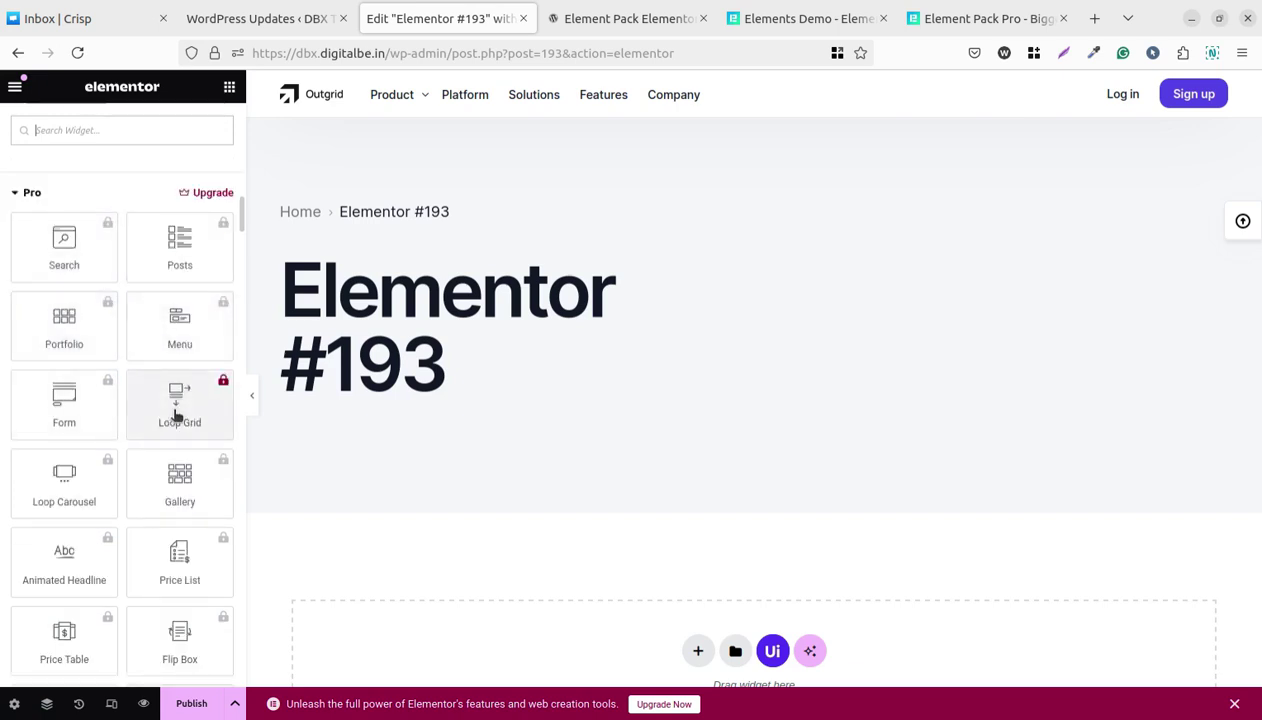
View the Elementor Pro pricing page, then close it and go back to the editor.
left_click(200, 191)
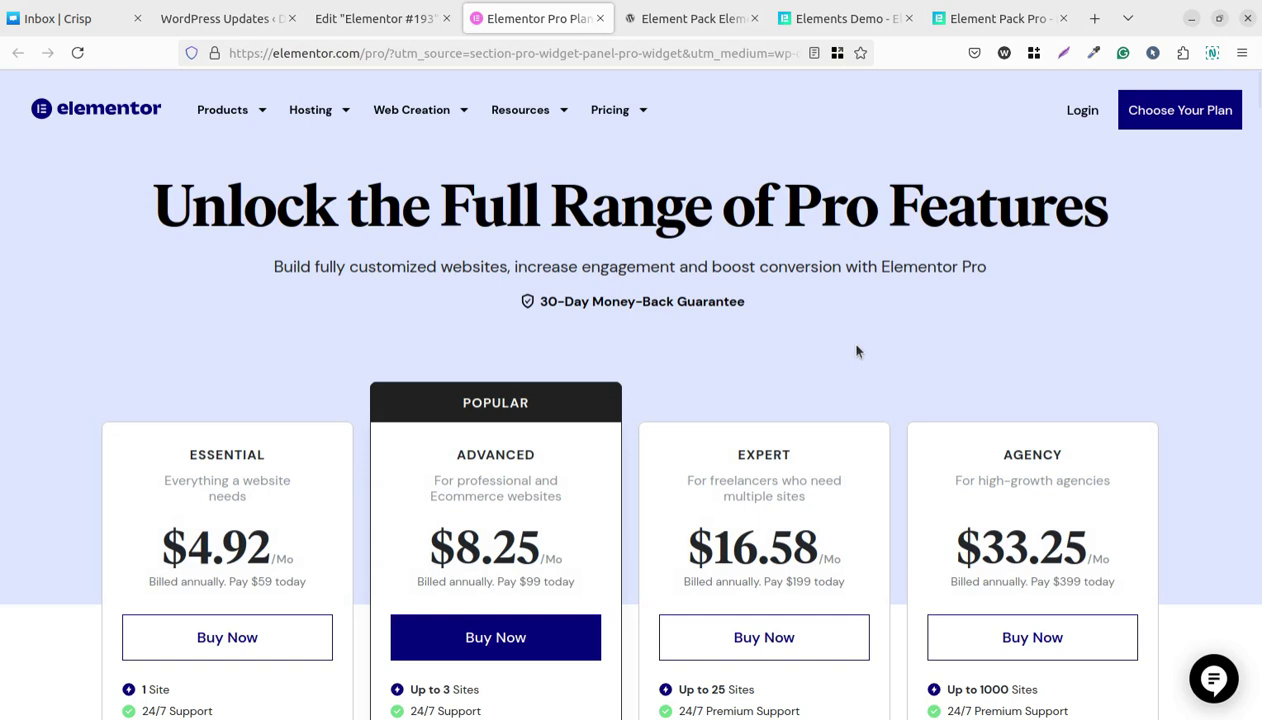
scroll(546, 374, "down", 2)
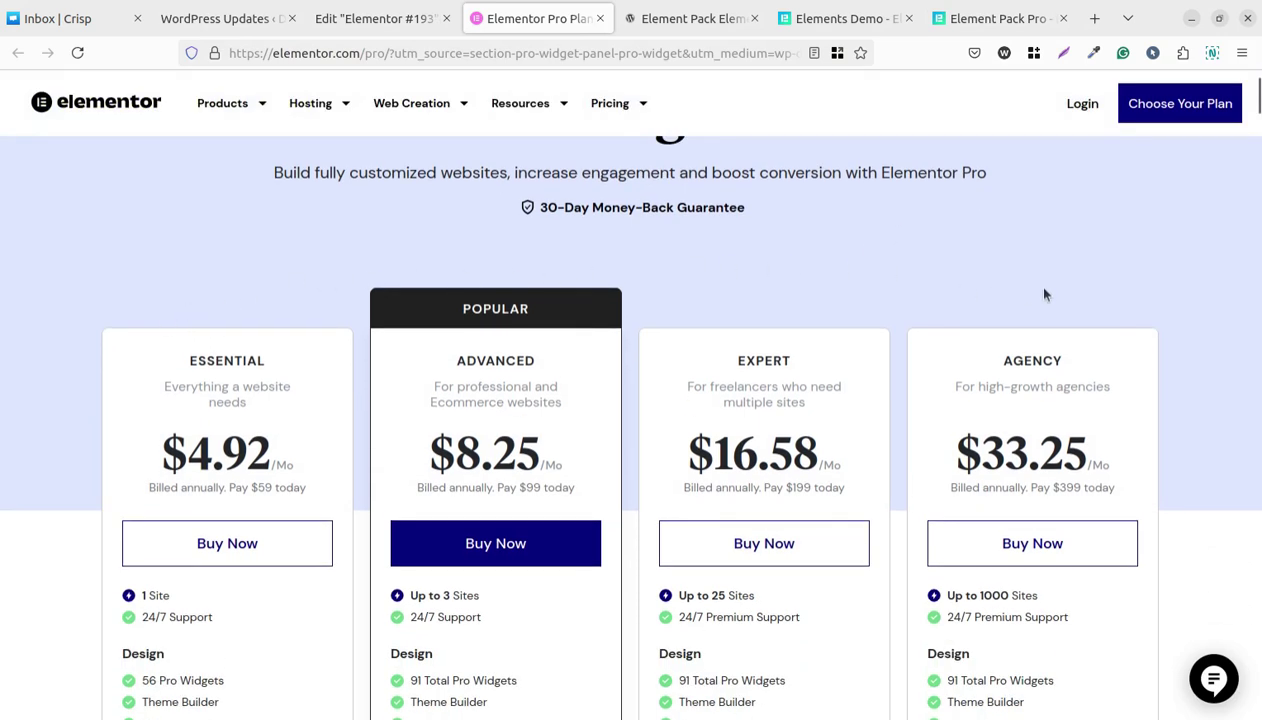
left_click(600, 19)
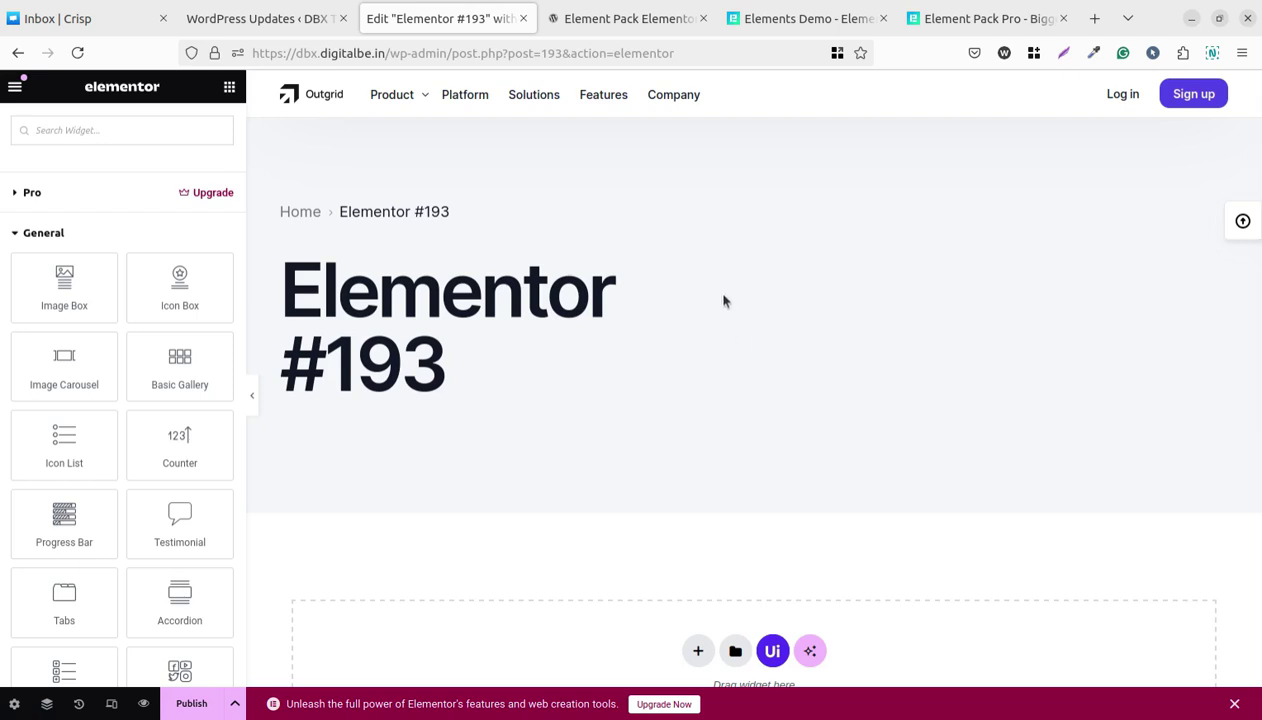
Scroll down to the Element Pack Pro widget group, then switch to the Element Pack plugin page.
scroll(147, 400, "down", 2)
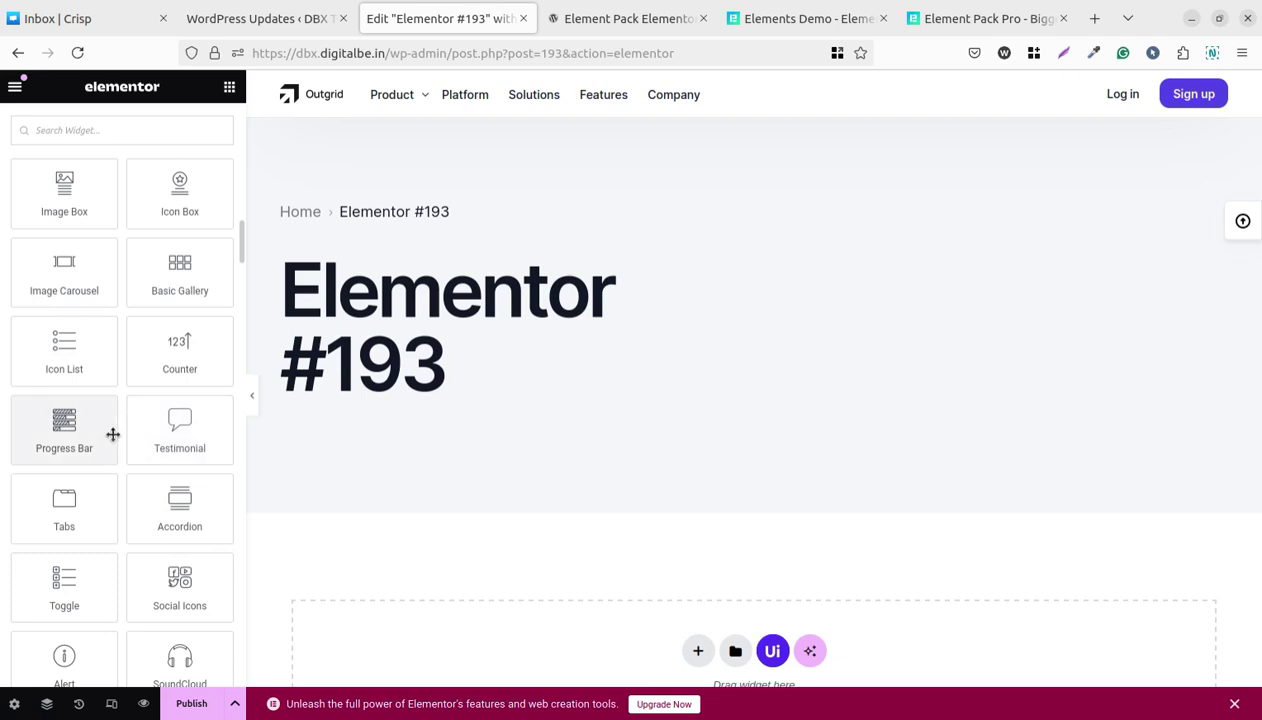
scroll(112, 434, "down", 6)
scroll(118, 450, "down", 4)
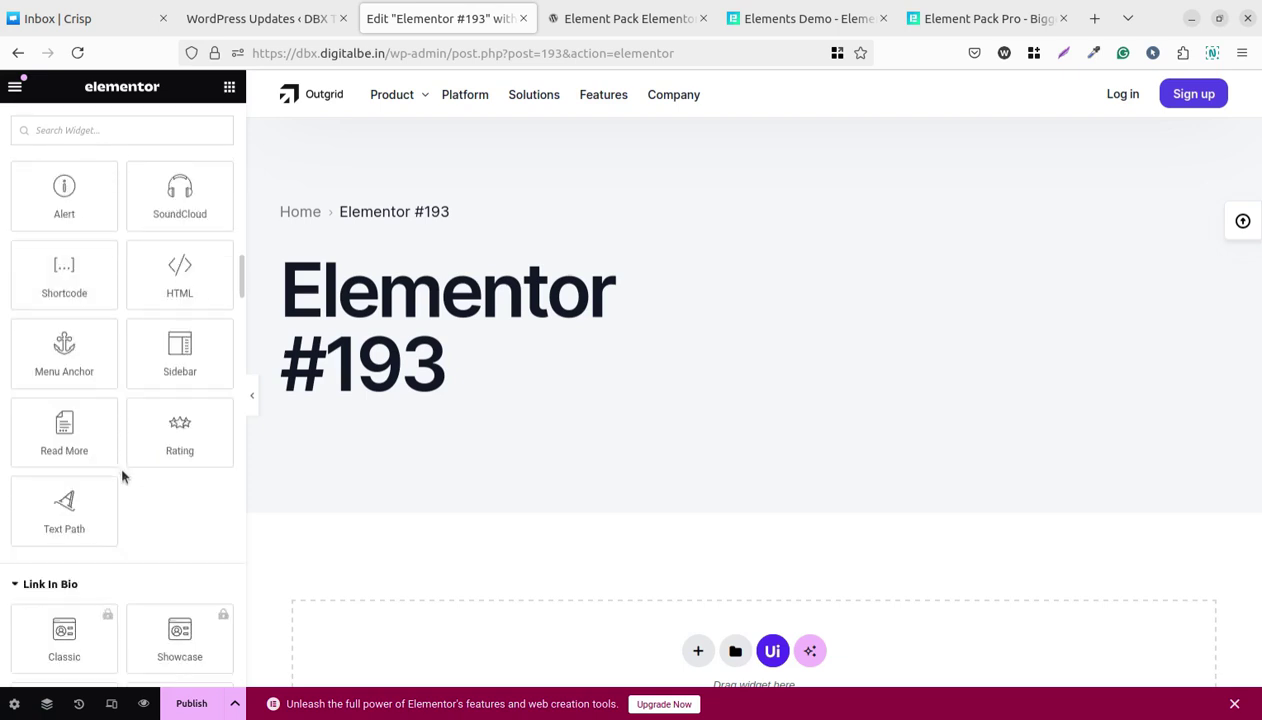
scroll(120, 470, "down", 4)
scroll(120, 476, "down", 4)
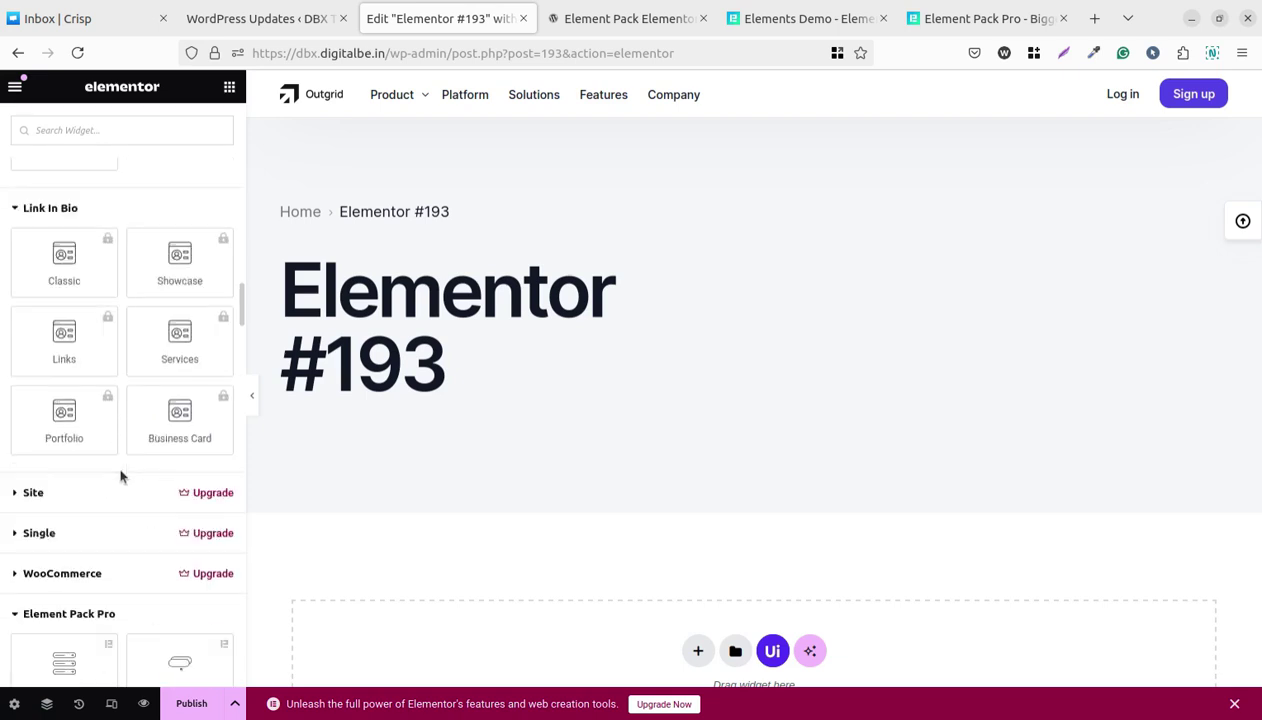
scroll(120, 476, "down", 2)
scroll(86, 545, "down", 2)
scroll(84, 535, "down", 2)
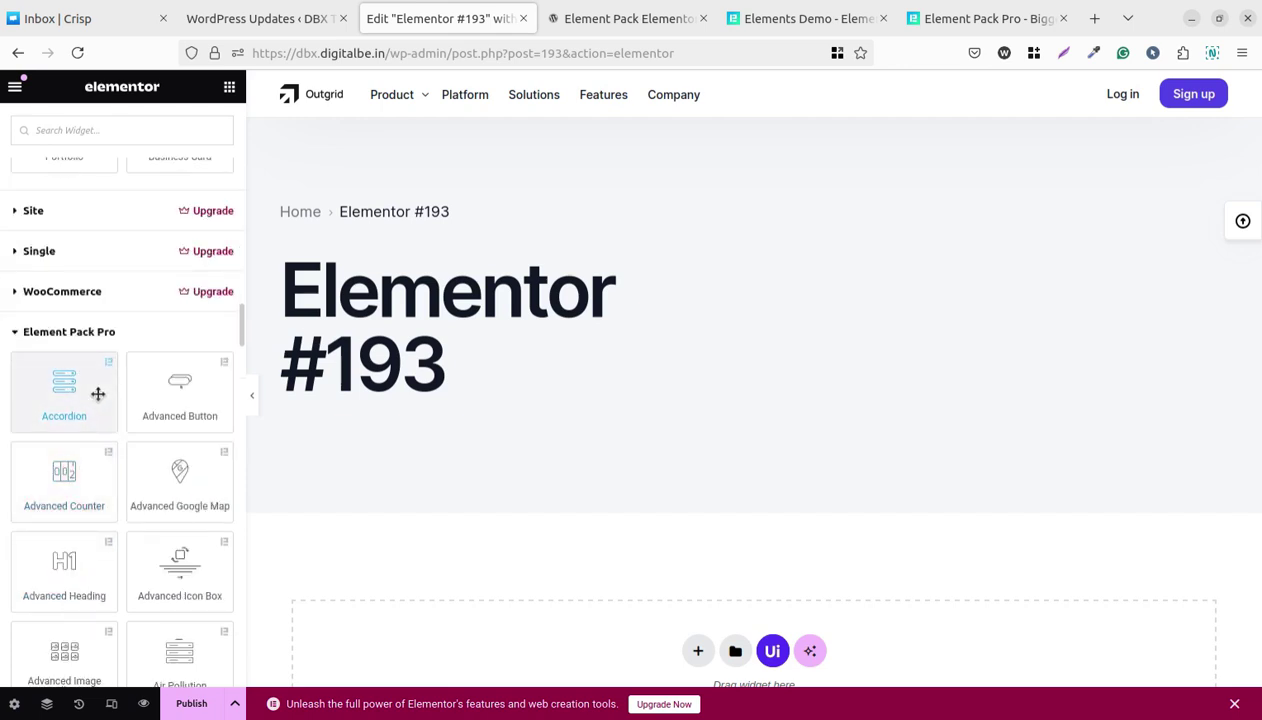
left_click(620, 30)
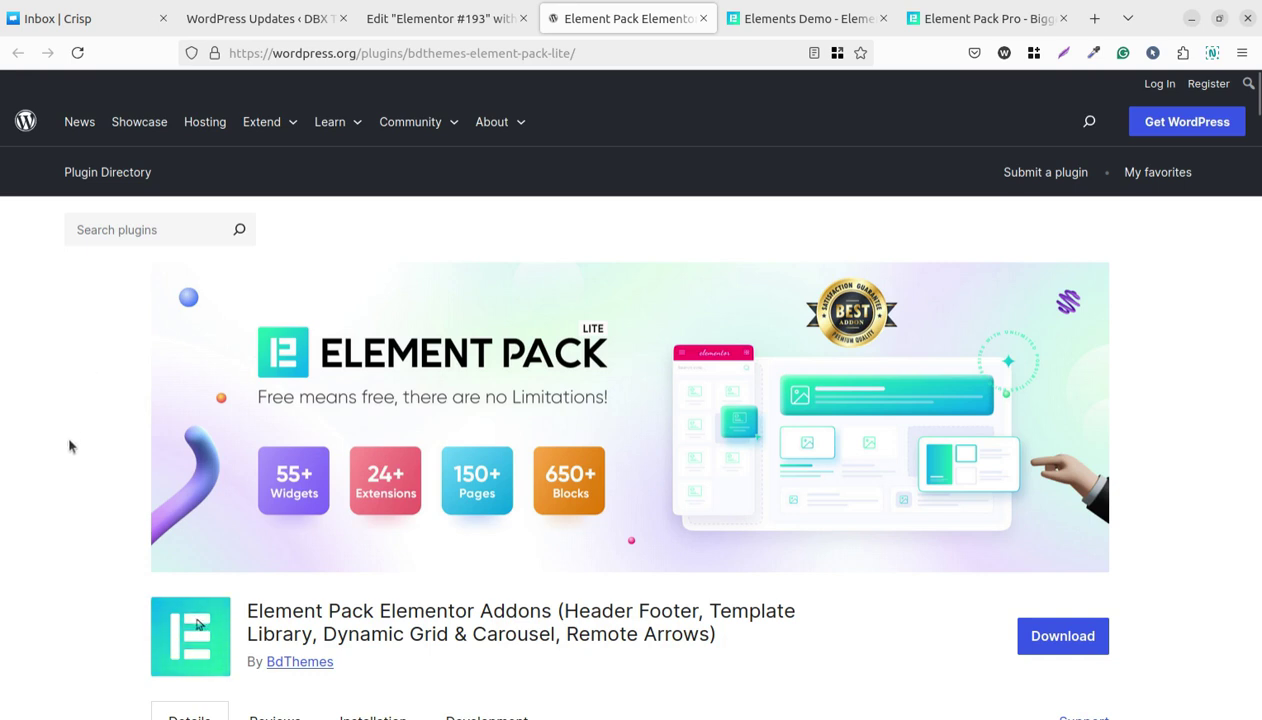
Read the Element Pack Elementor Addons description, then switch to the WordPress Updates page.
scroll(67, 458, "down", 2)
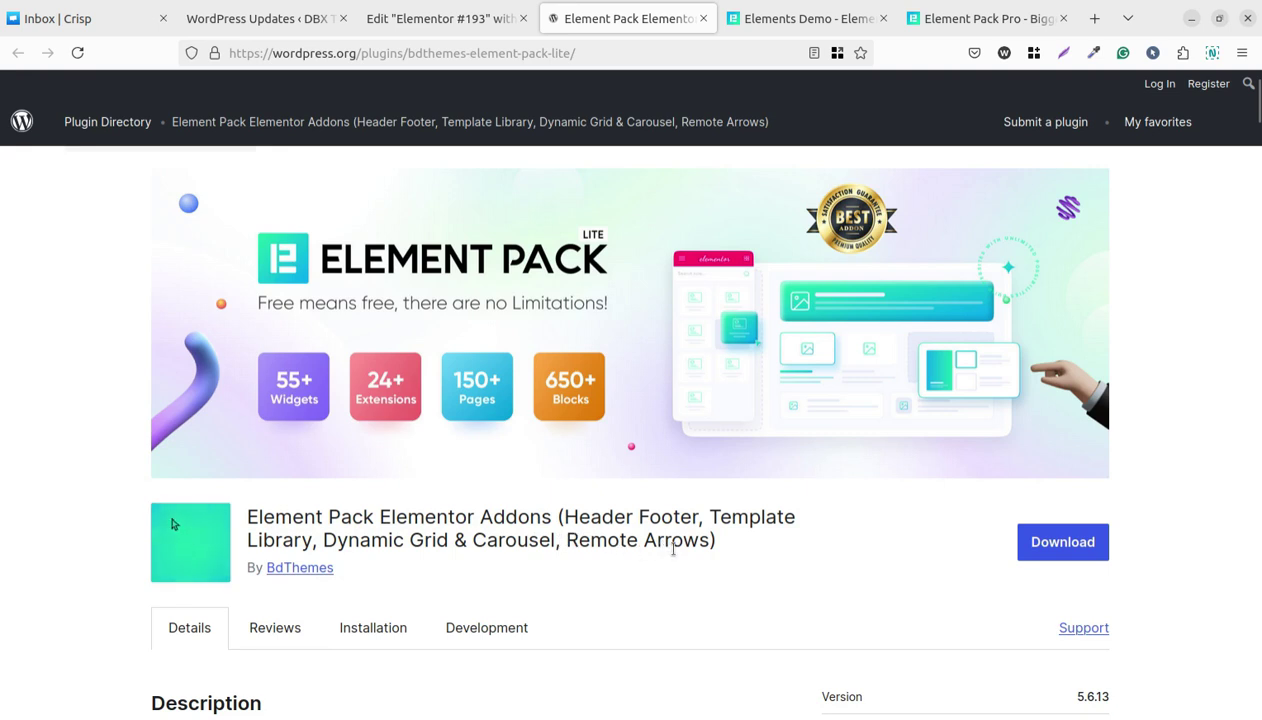
scroll(665, 548, "down", 2)
scroll(671, 548, "down", 1)
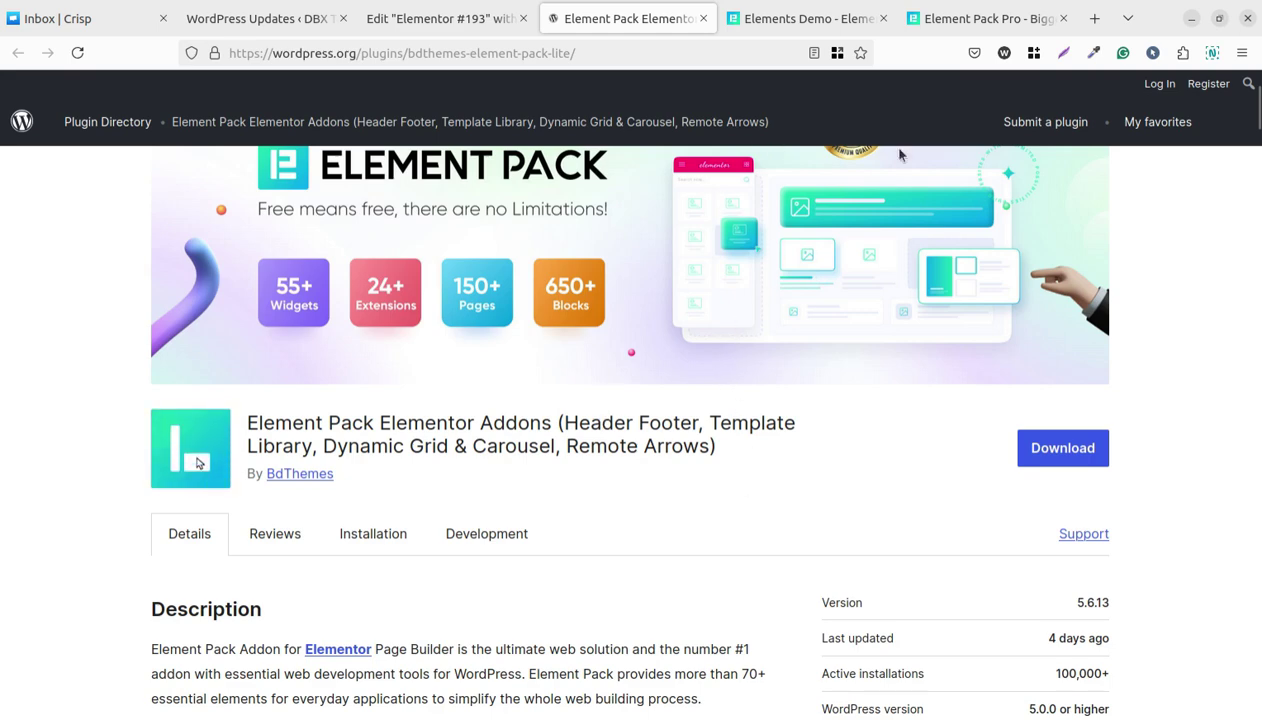
scroll(829, 231, "up", 3)
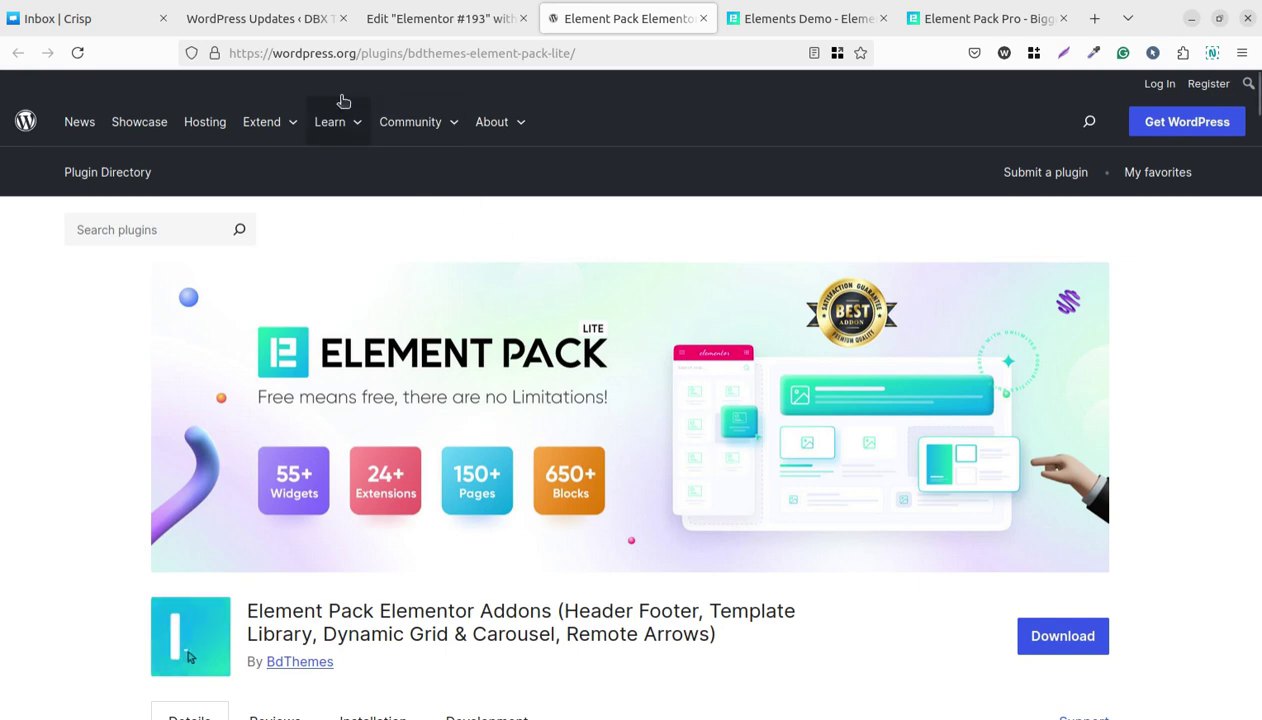
left_click(281, 28)
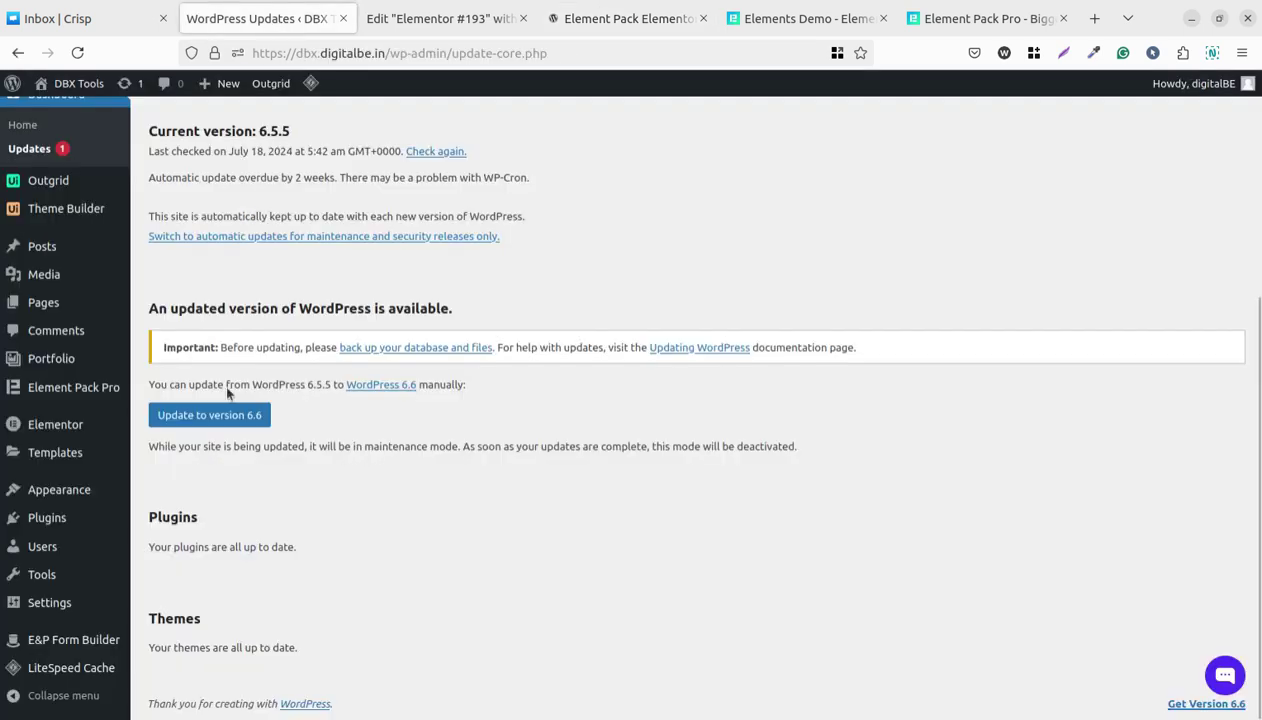
Return to the Elementor editor and scroll down through the widget panel.
left_click(409, 21)
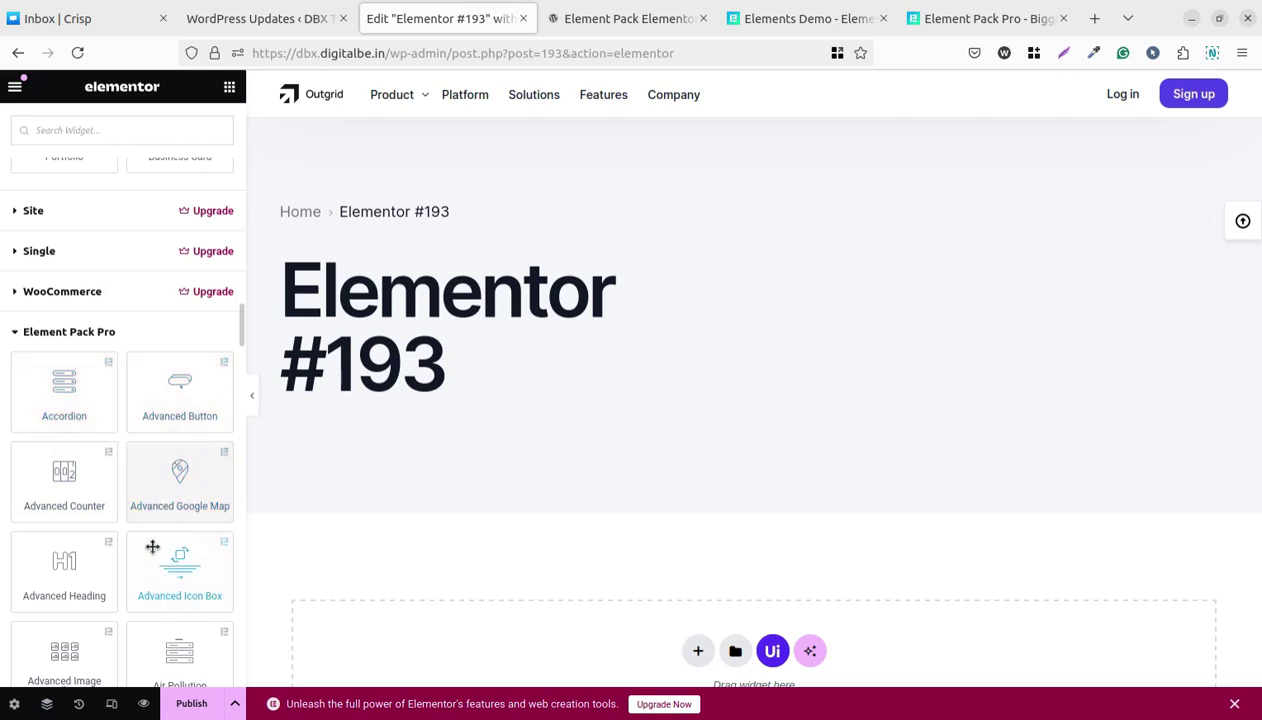
scroll(125, 545, "down", 2)
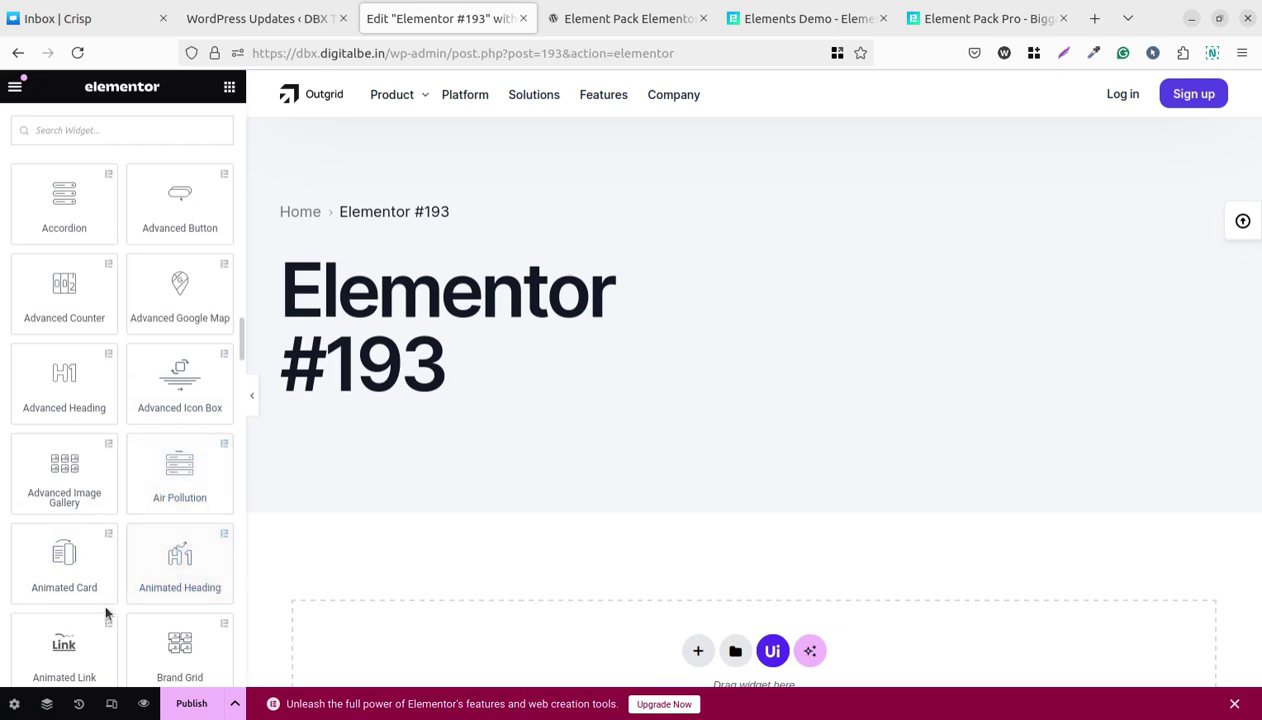
scroll(95, 560, "down", 1)
scroll(135, 575, "down", 2)
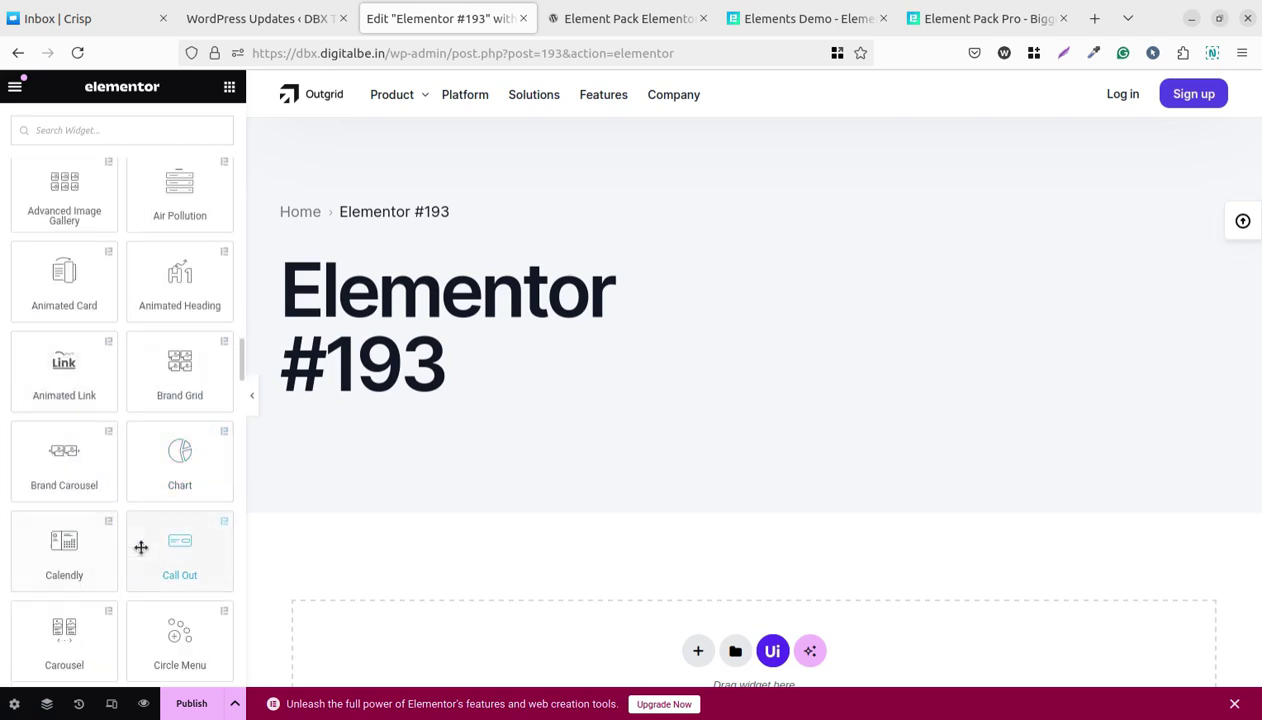
scroll(135, 532, "down", 4)
scroll(138, 535, "down", 2)
scroll(138, 535, "down", 3)
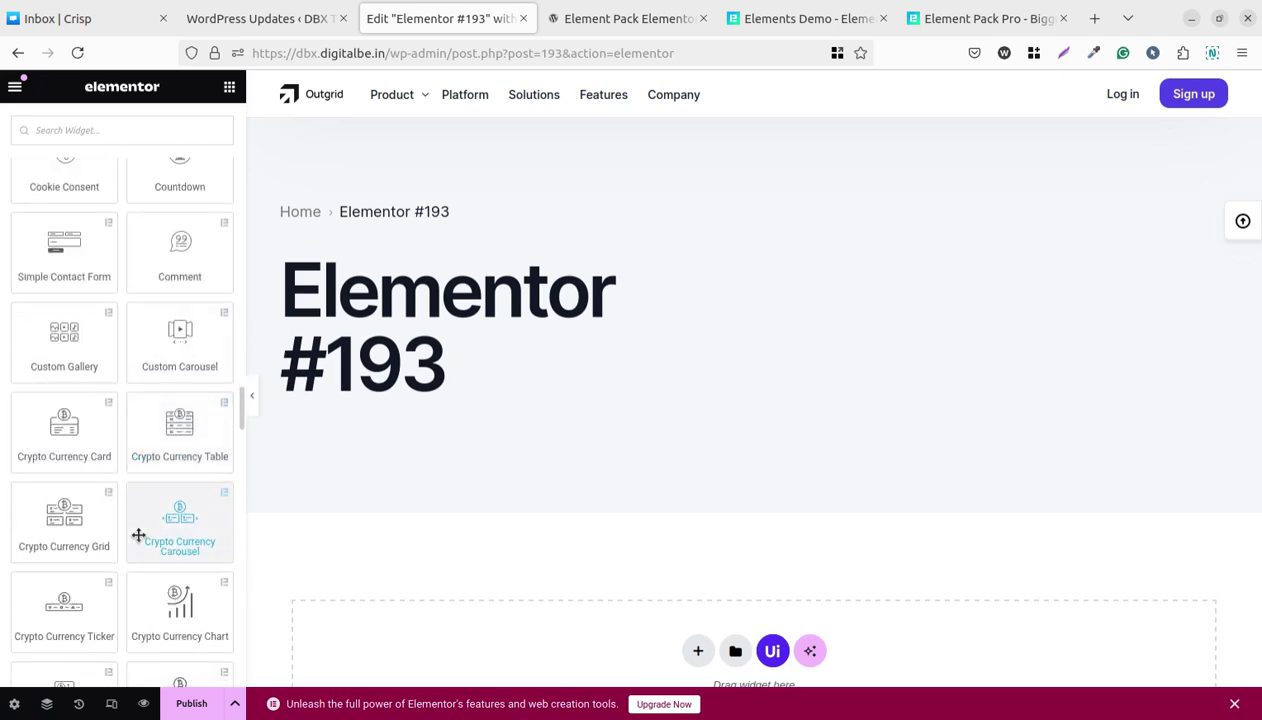
scroll(138, 535, "down", 1)
scroll(138, 535, "down", 1)
scroll(138, 535, "down", 1)
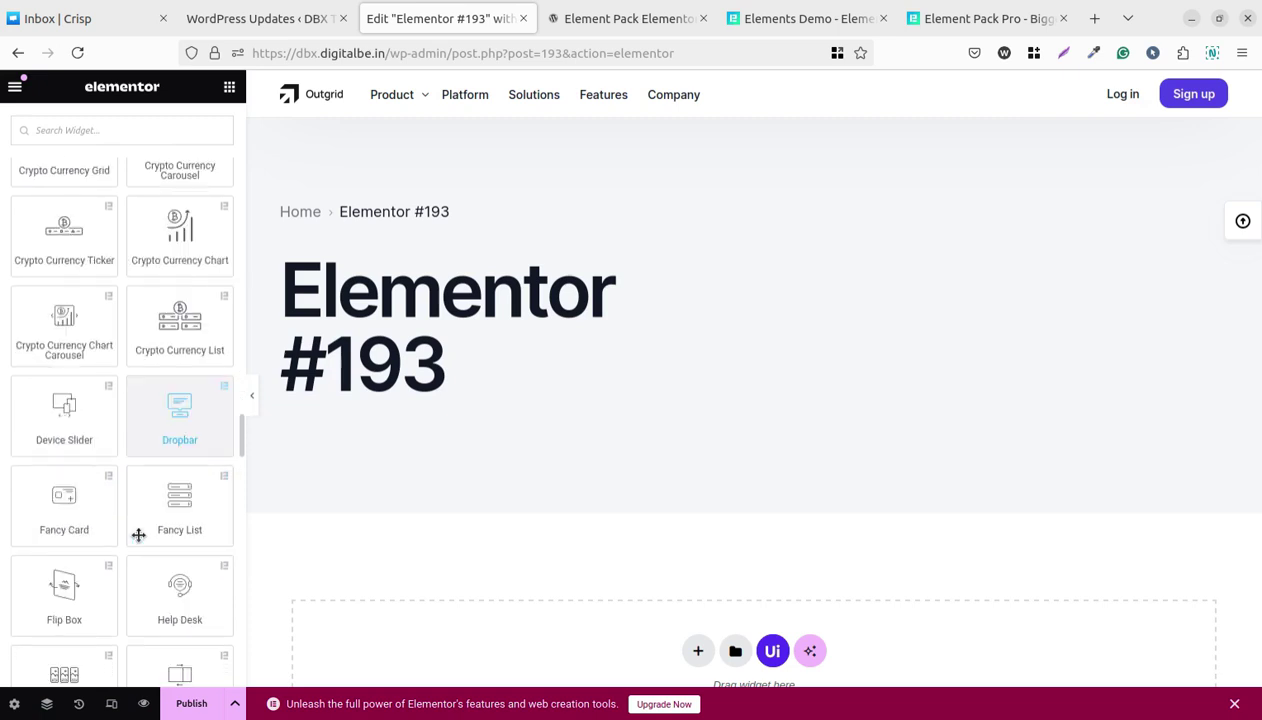
scroll(138, 535, "down", 1)
scroll(138, 535, "down", 1)
scroll(138, 535, "down", 1)
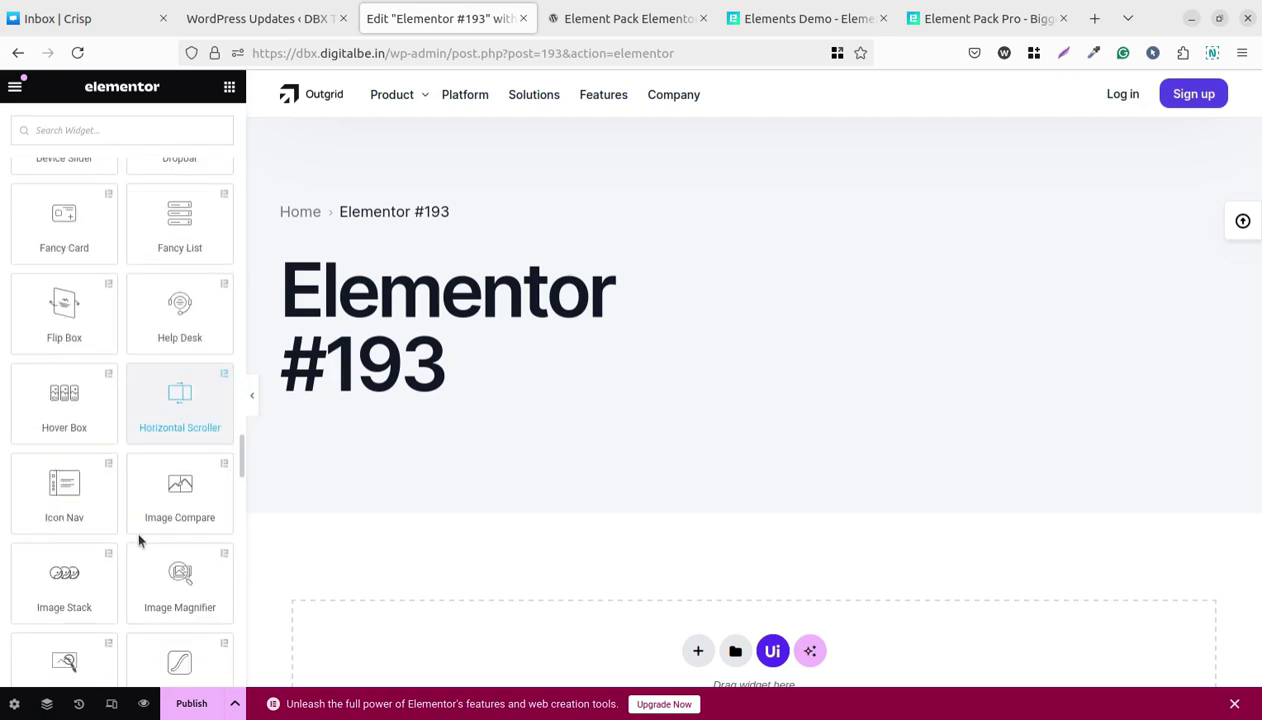
Continue down to the Remote widgets, then switch to the Element Pack Elementor tab.
scroll(139, 540, "down", 2)
scroll(139, 540, "down", 1)
scroll(138, 535, "down", 1)
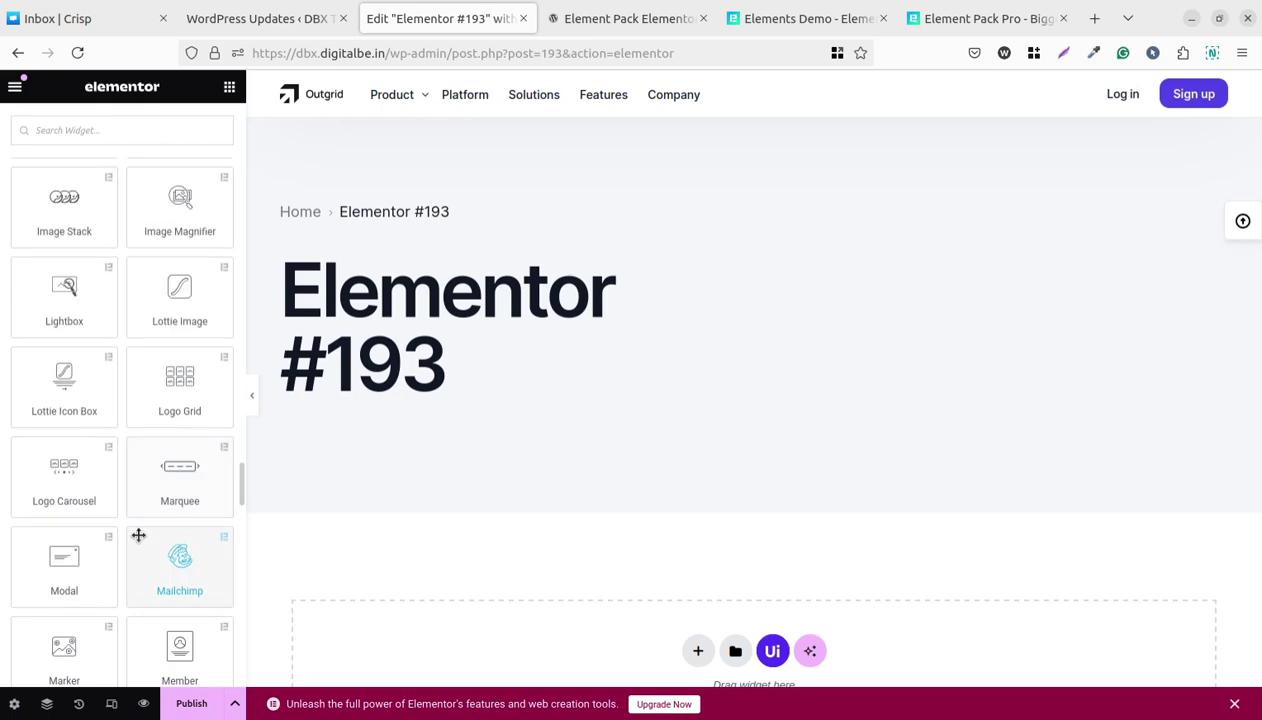
scroll(138, 535, "down", 2)
scroll(138, 535, "down", 2)
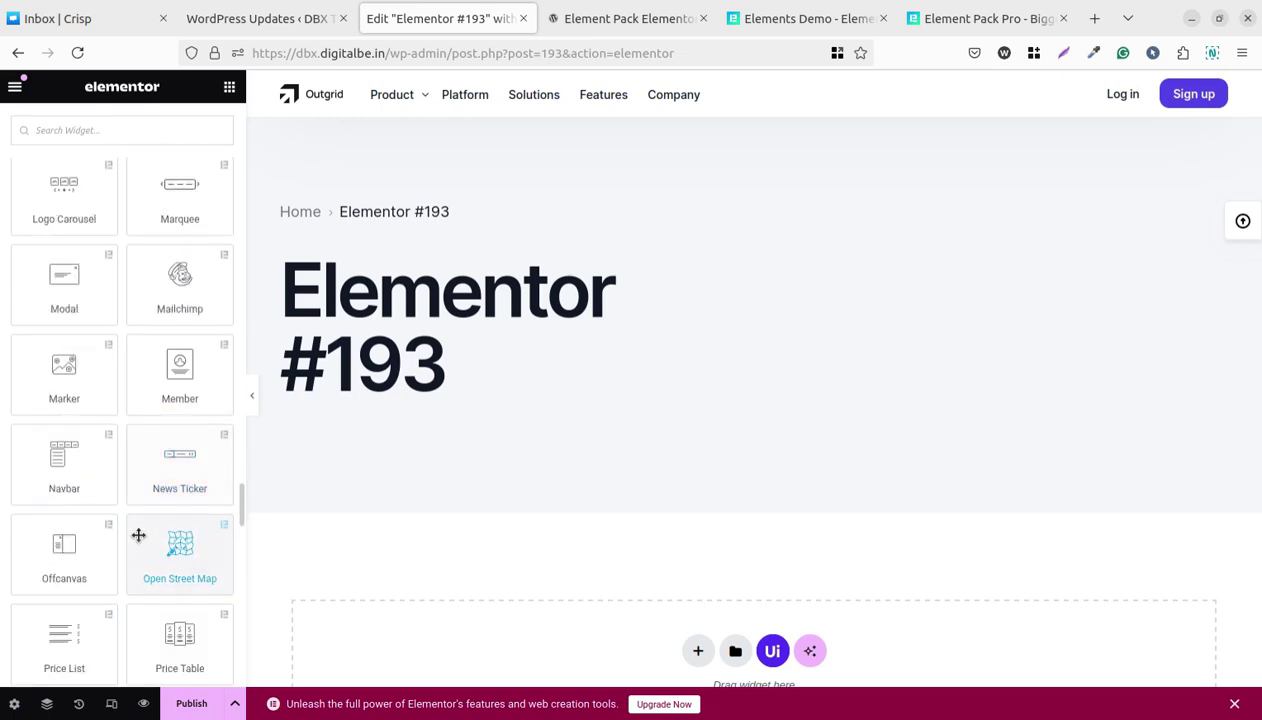
scroll(138, 535, "down", 1)
scroll(138, 535, "down", 1)
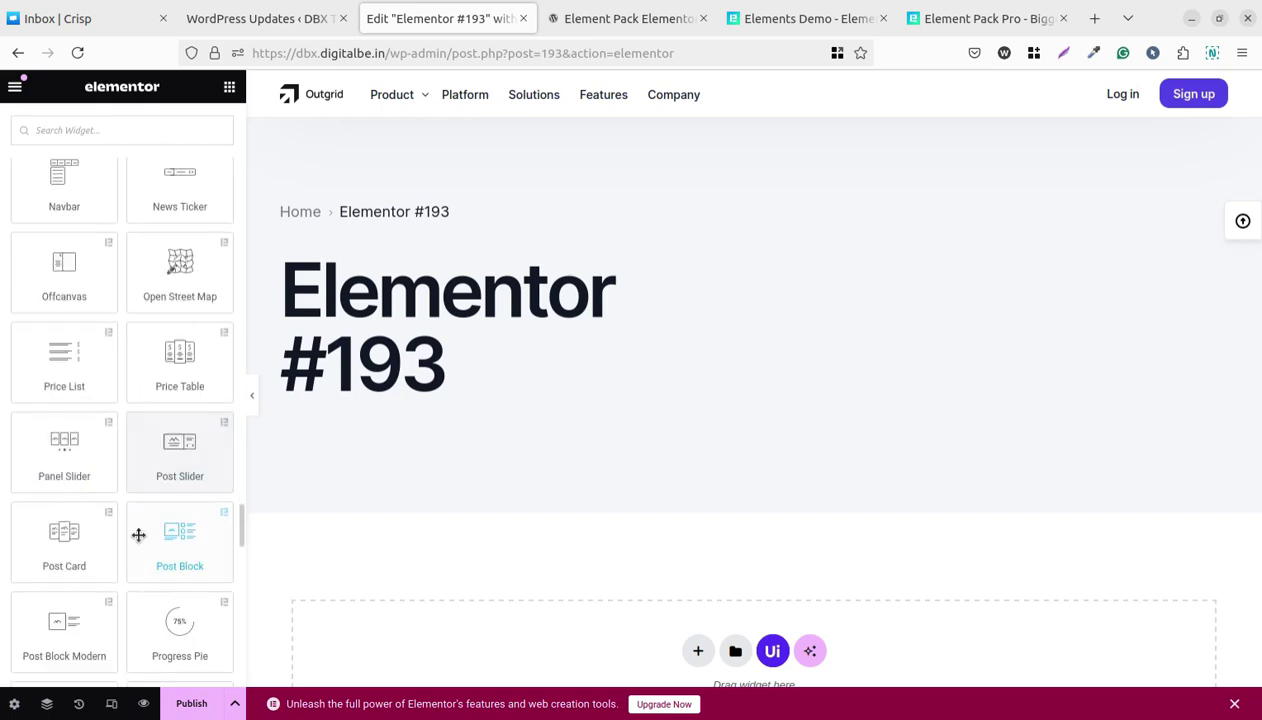
scroll(138, 535, "down", 1)
scroll(138, 535, "down", 2)
scroll(138, 535, "down", 1)
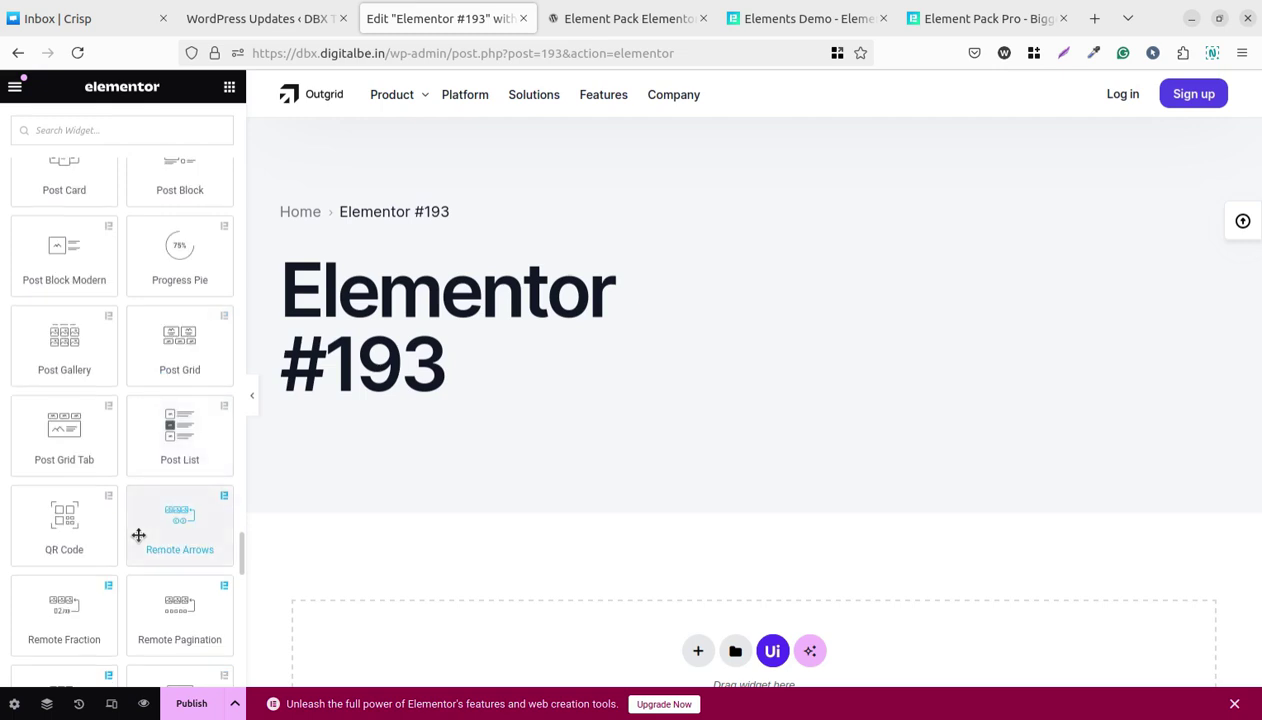
scroll(138, 535, "down", 1)
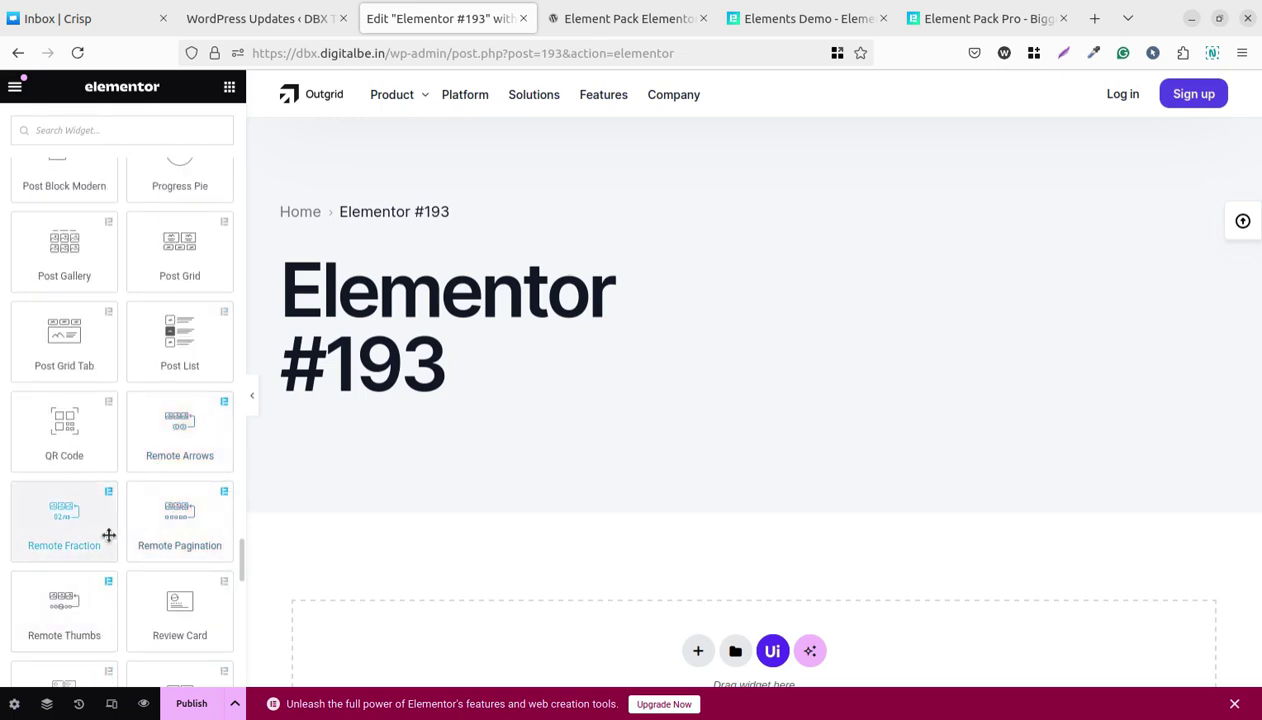
left_click(600, 20)
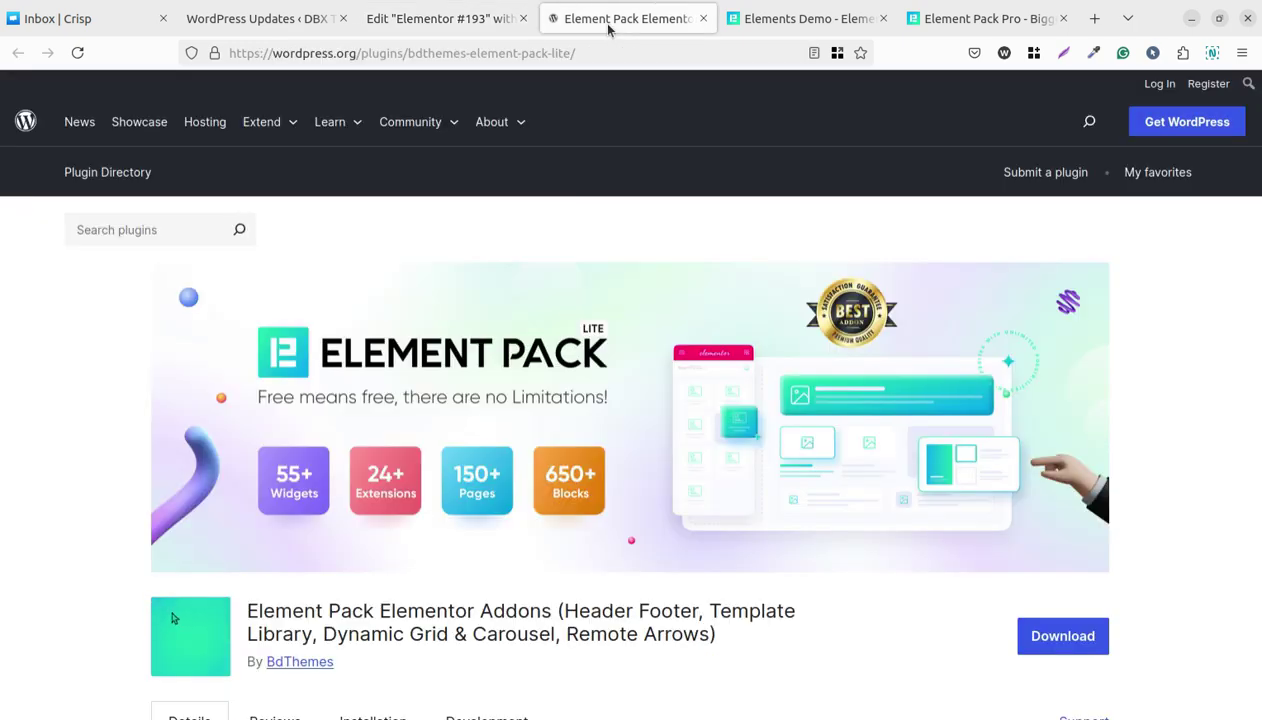
On the Elements Demo page, highlight '285+ unique widgets presented to you by Element Pack Pro'.
left_click(760, 20)
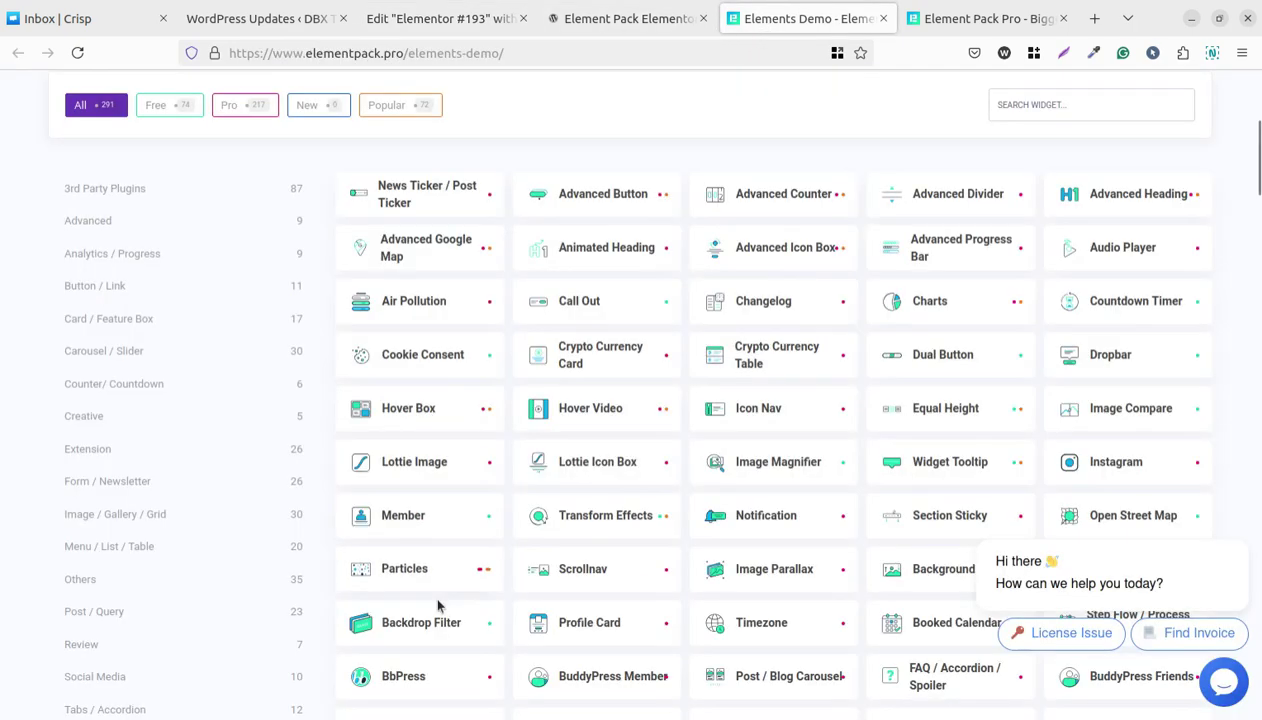
scroll(507, 505, "up", 2)
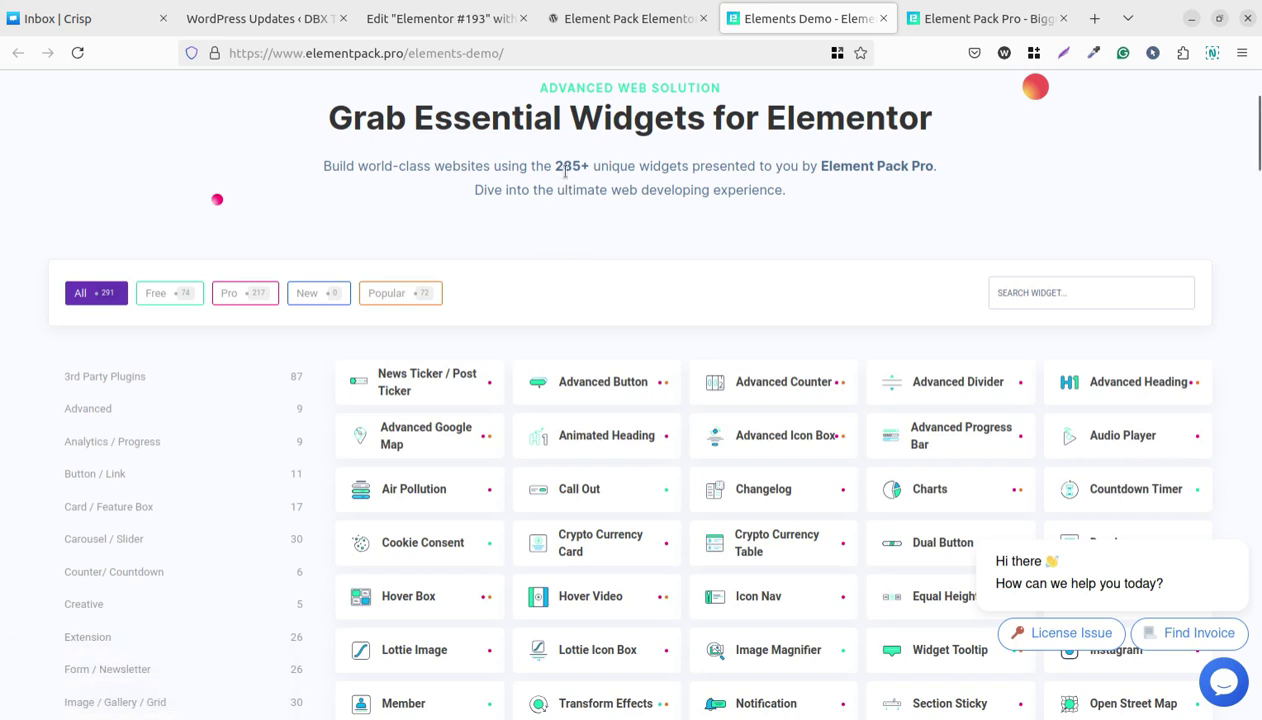
left_click_drag(556, 165, 621, 167)
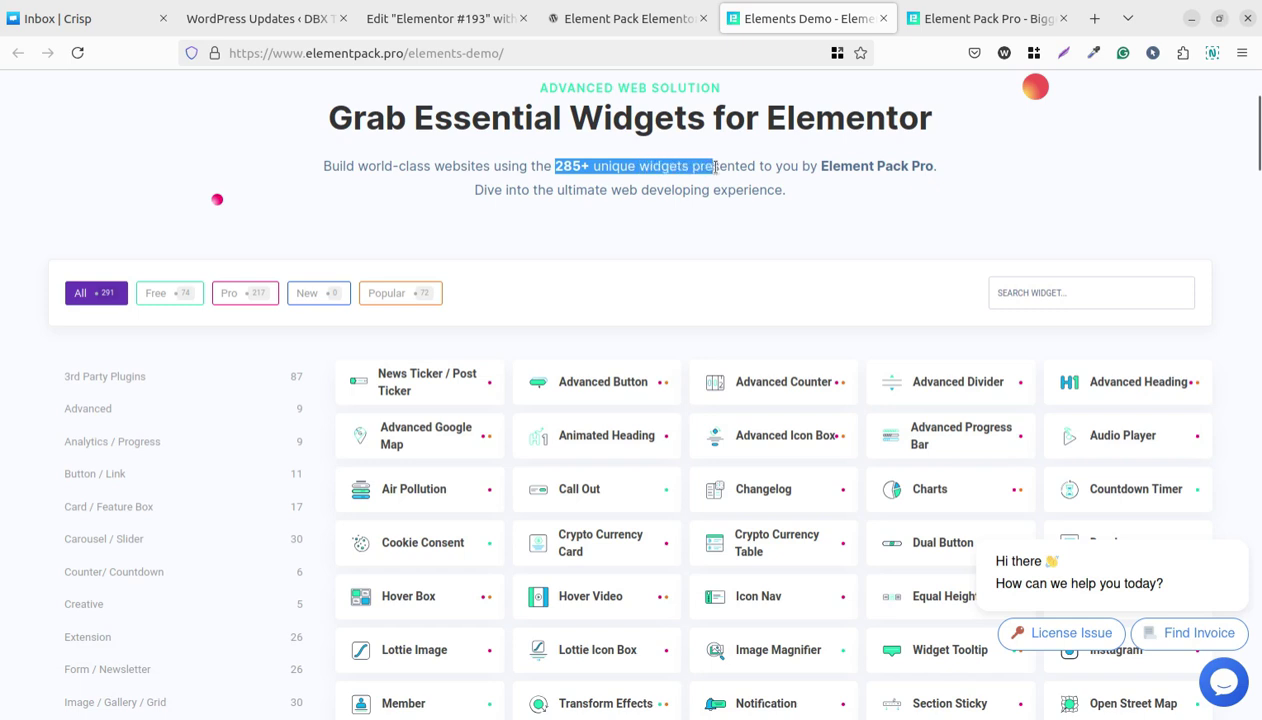
mouse_move(732, 169)
left_mouse_down()
mouse_move(925, 180)
mouse_move(918, 172)
left_mouse_up()
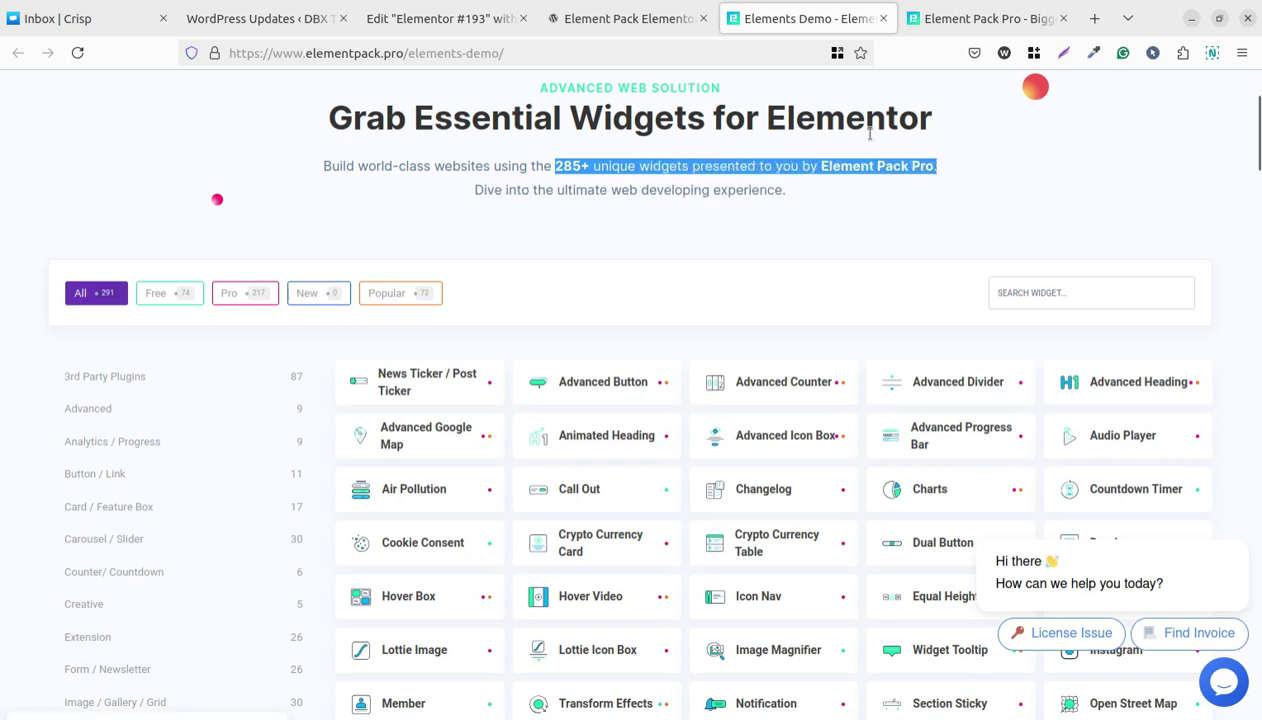
left_click(965, 20)
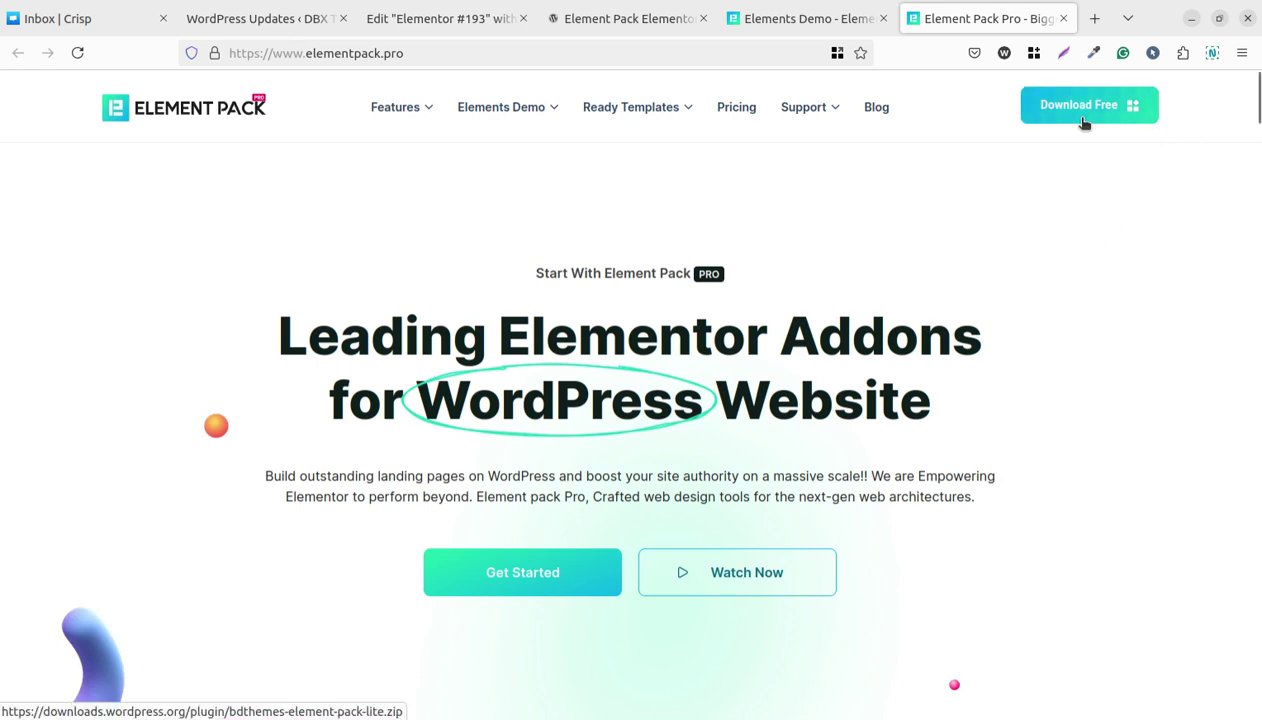
scroll(928, 378, "down", 2)
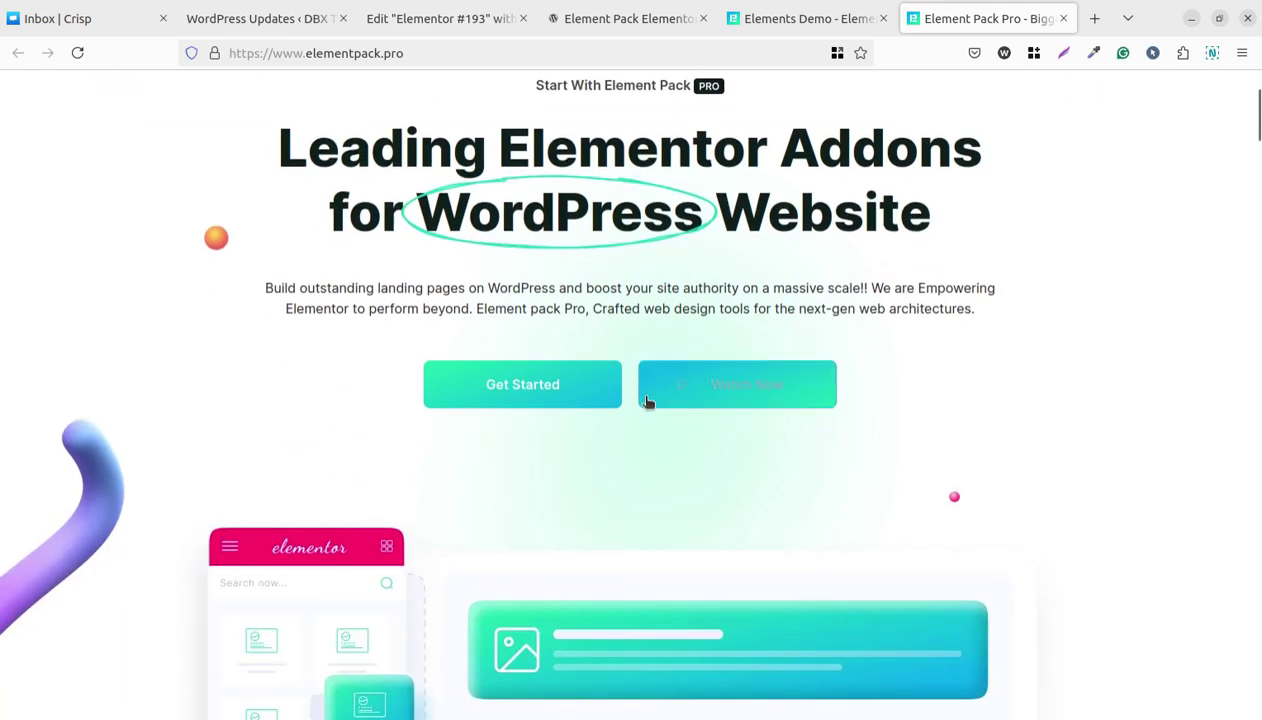
scroll(779, 404, "down", 2)
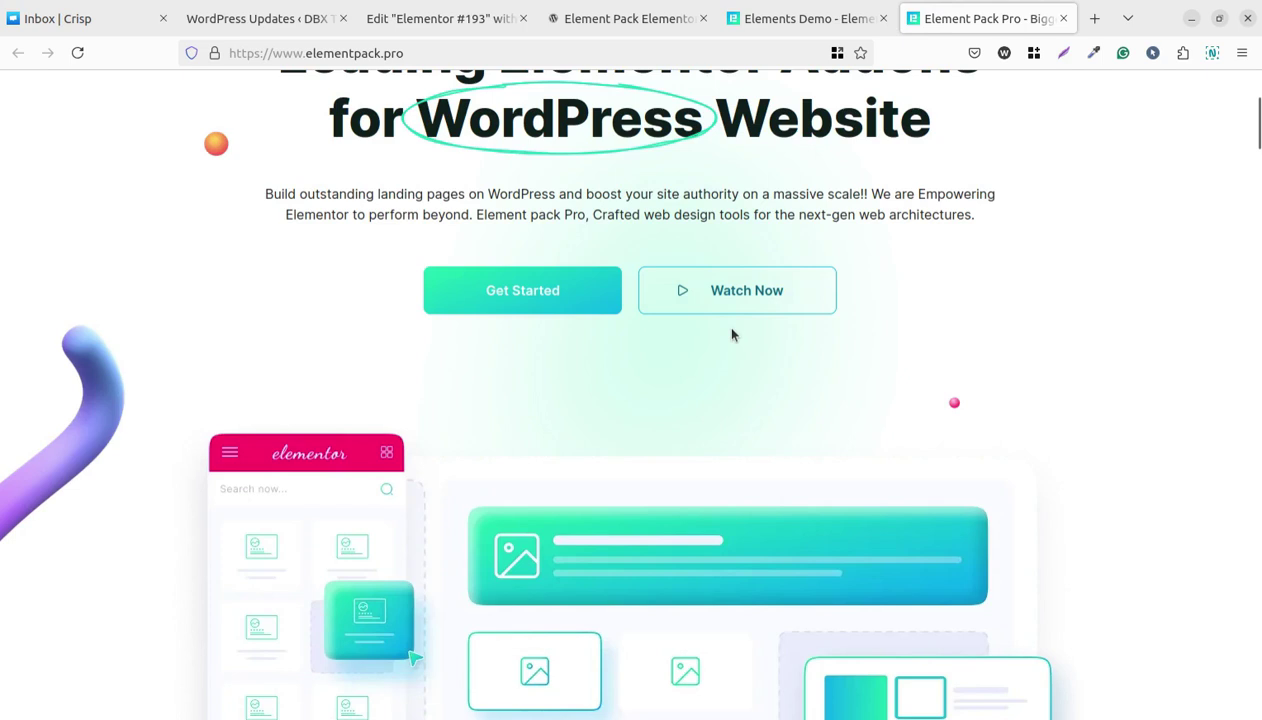
scroll(740, 333, "down", 3)
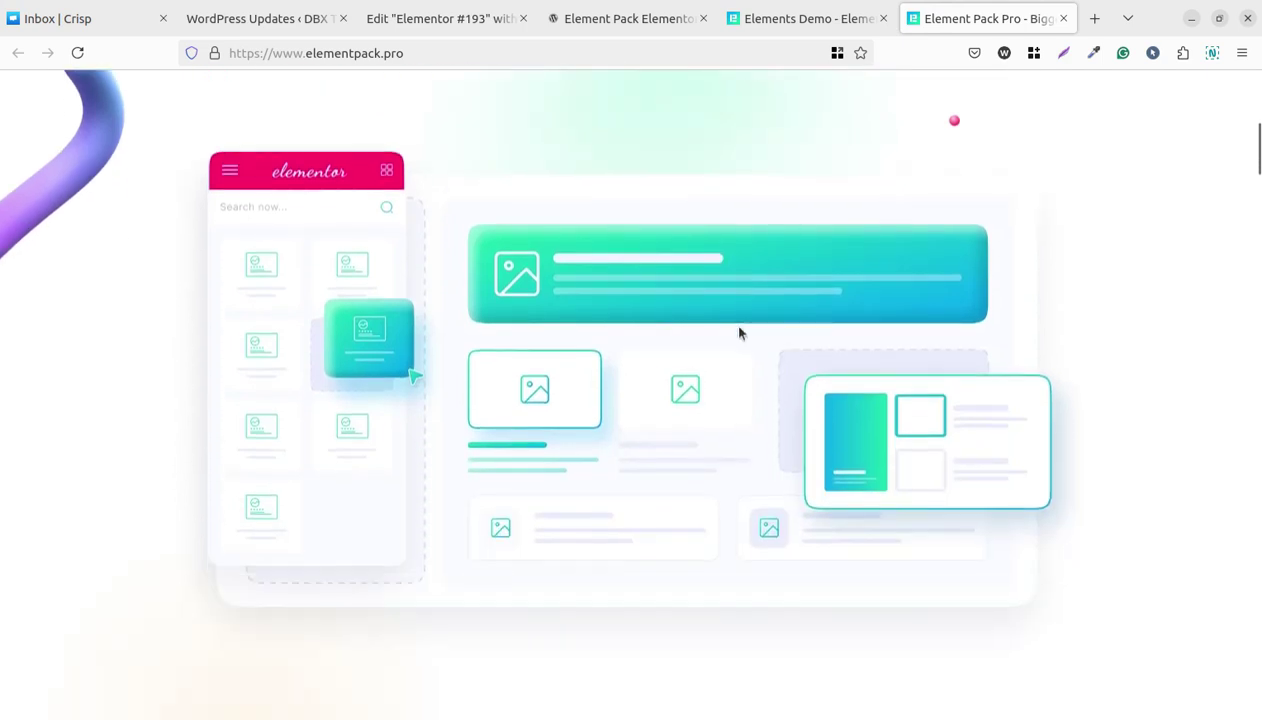
scroll(664, 428, "down", 1)
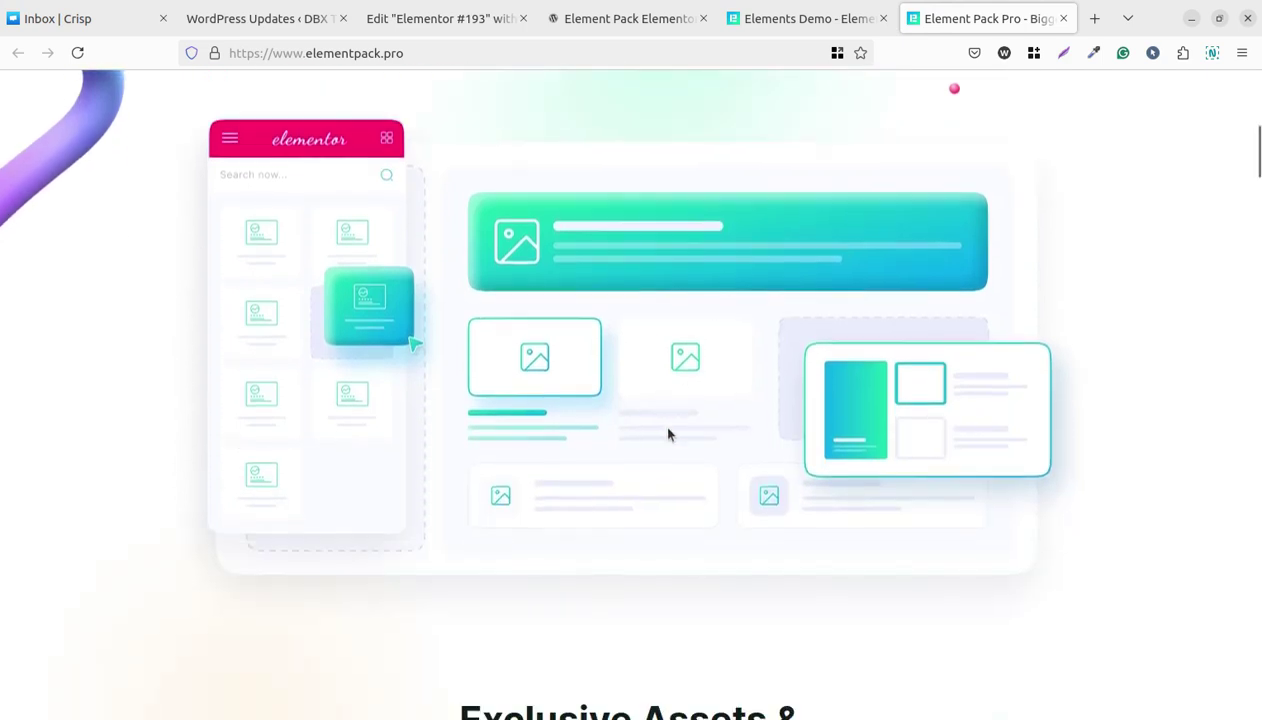
scroll(658, 421, "down", 3)
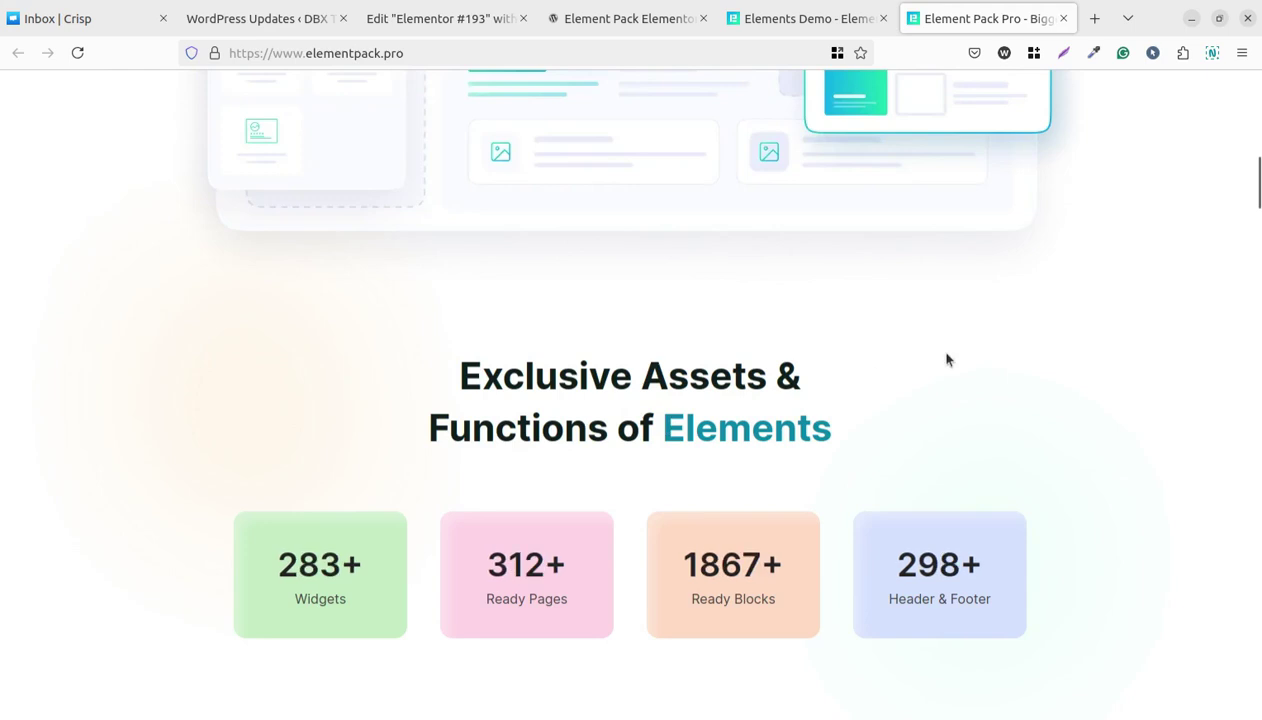
scroll(772, 341, "up", 3)
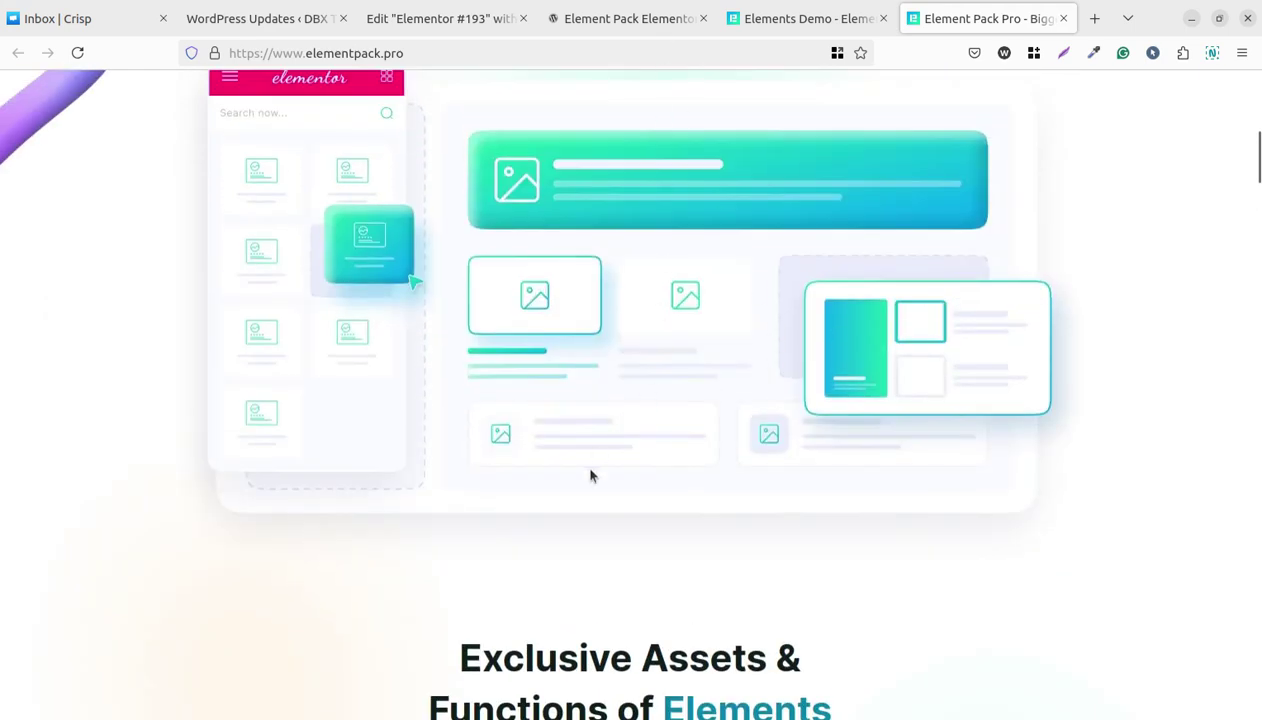
scroll(583, 519, "up", 3)
scroll(585, 516, "up", 3)
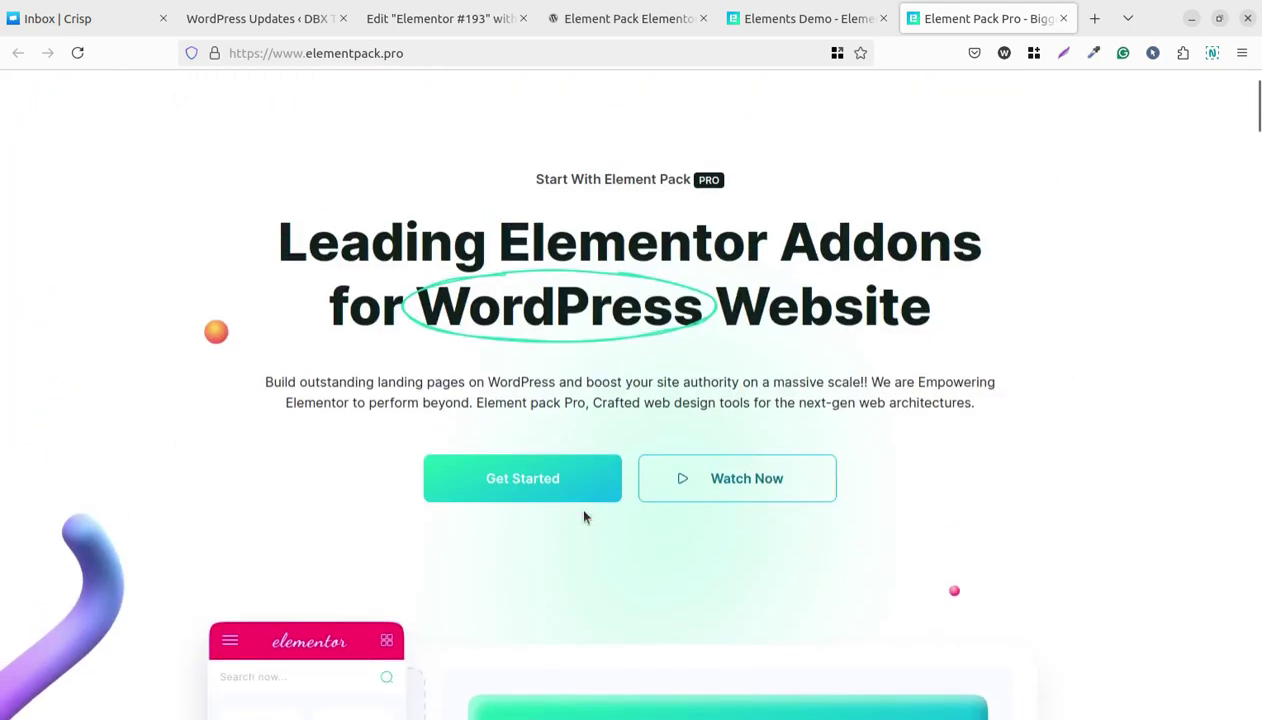
scroll(585, 516, "up", 1)
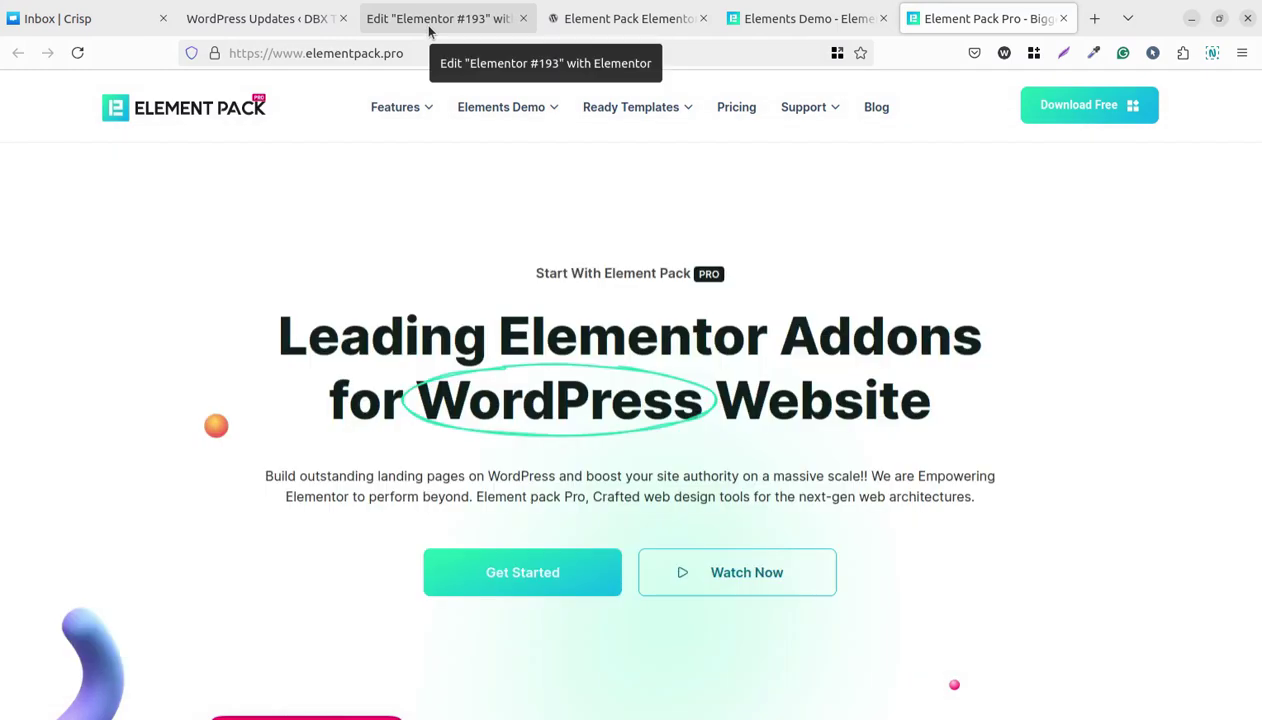
Cycle through the Edit Elementor, WordPress Updates and Element Pack tabs, ending on Elements Demo.
left_click(428, 20)
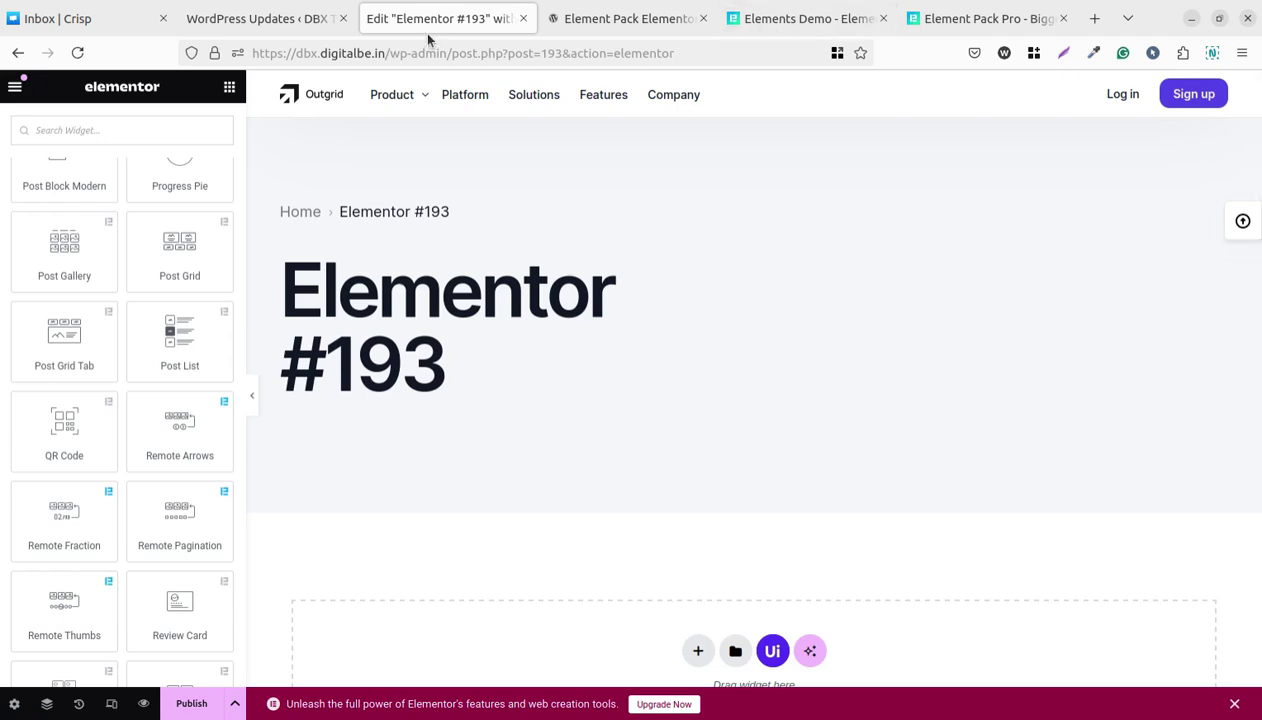
left_click(273, 20)
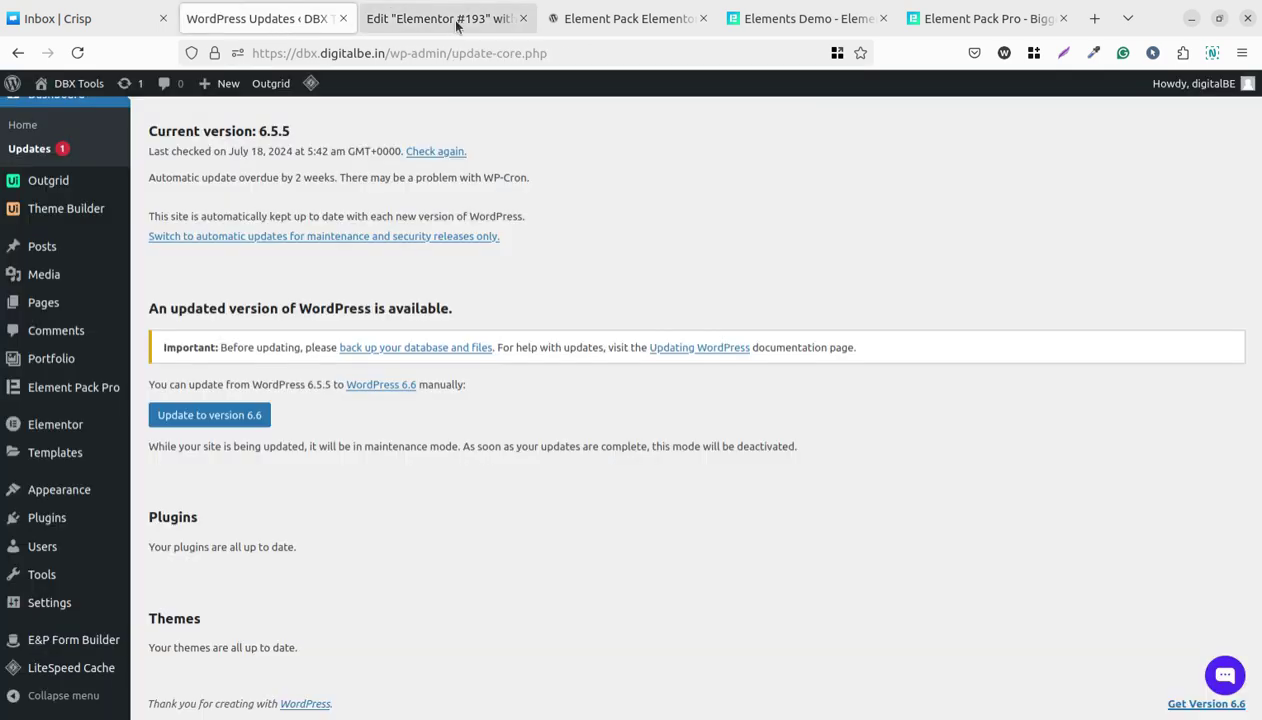
left_click(601, 22)
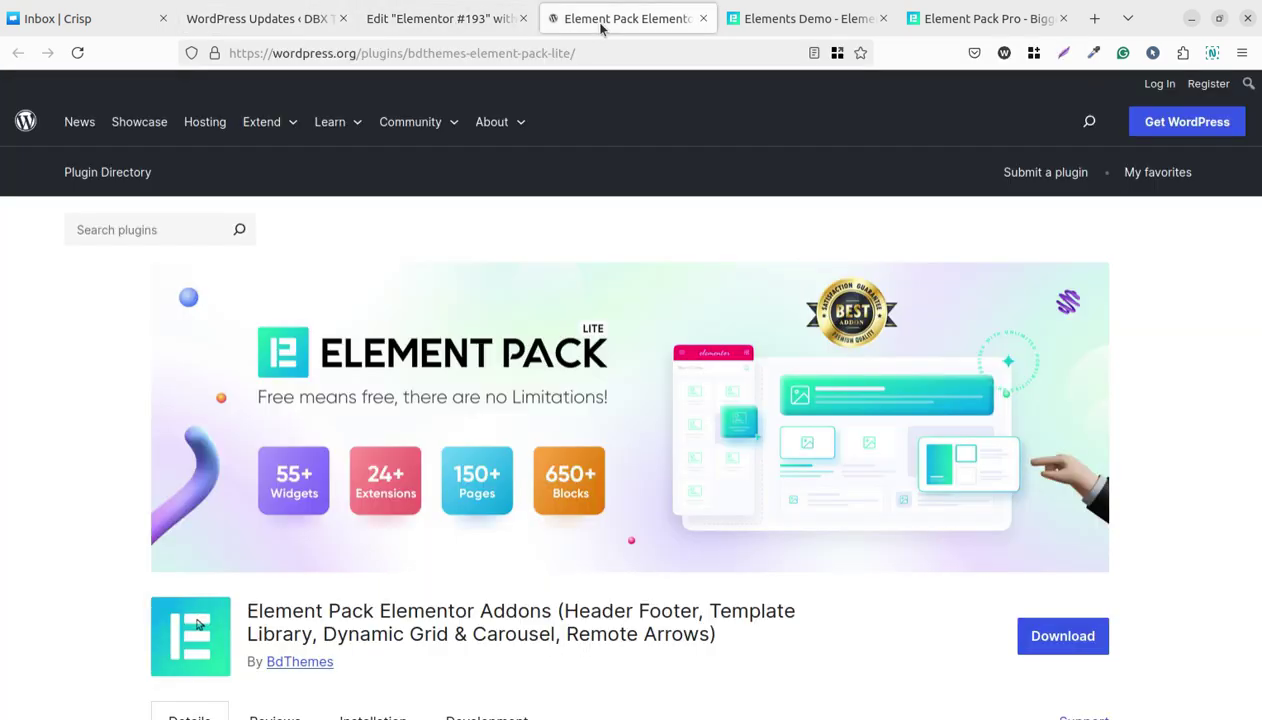
left_click(755, 24)
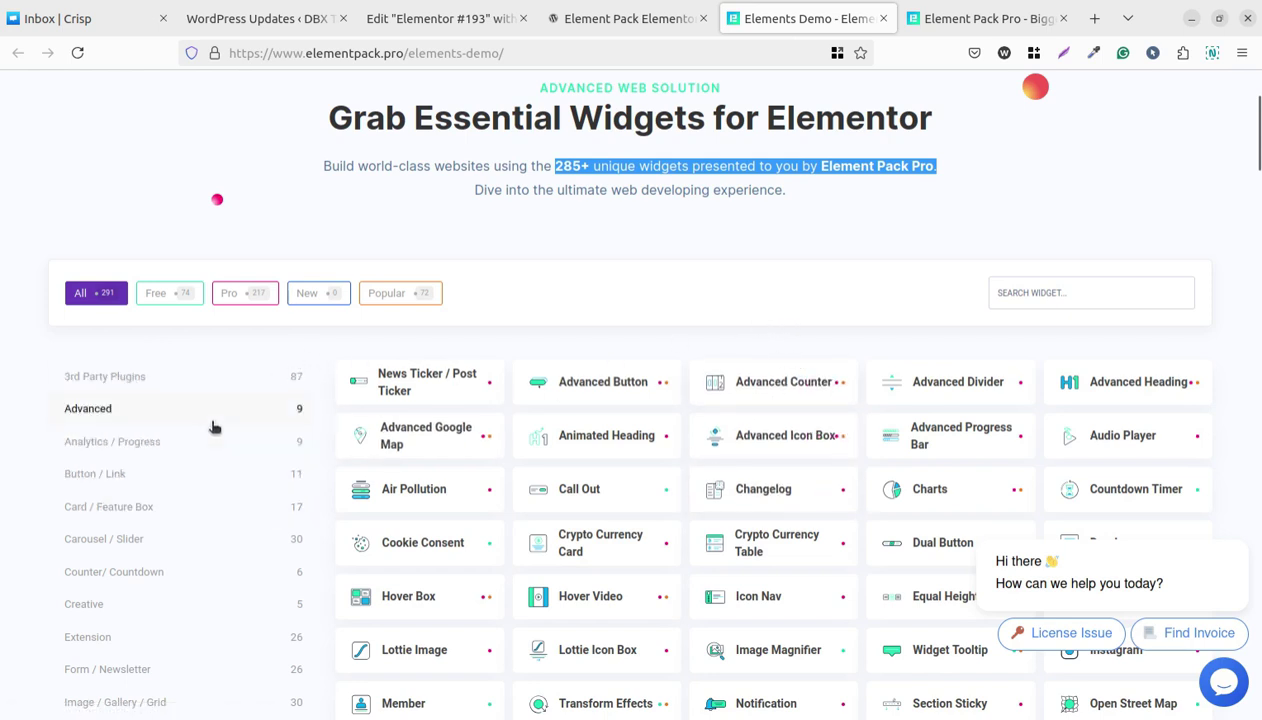
Apply the Free filter to the demo widget grid and scroll through the free widgets.
left_click(163, 300)
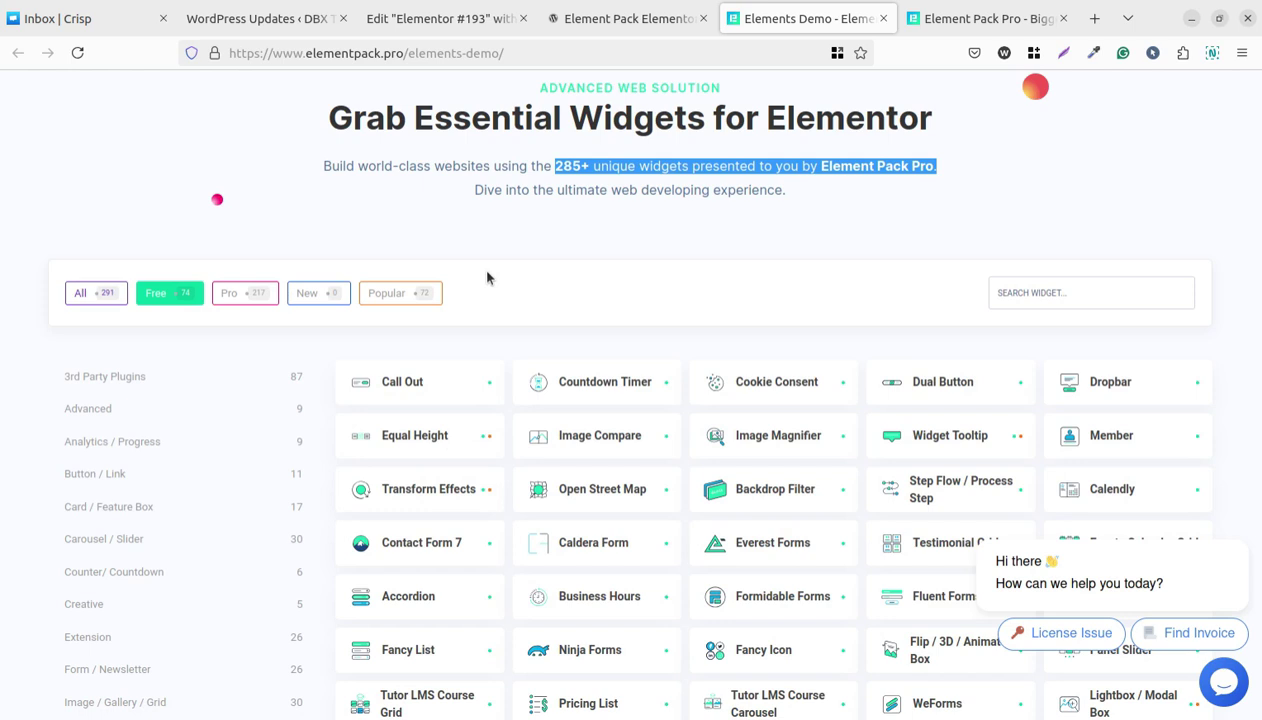
scroll(490, 275, "down", 2)
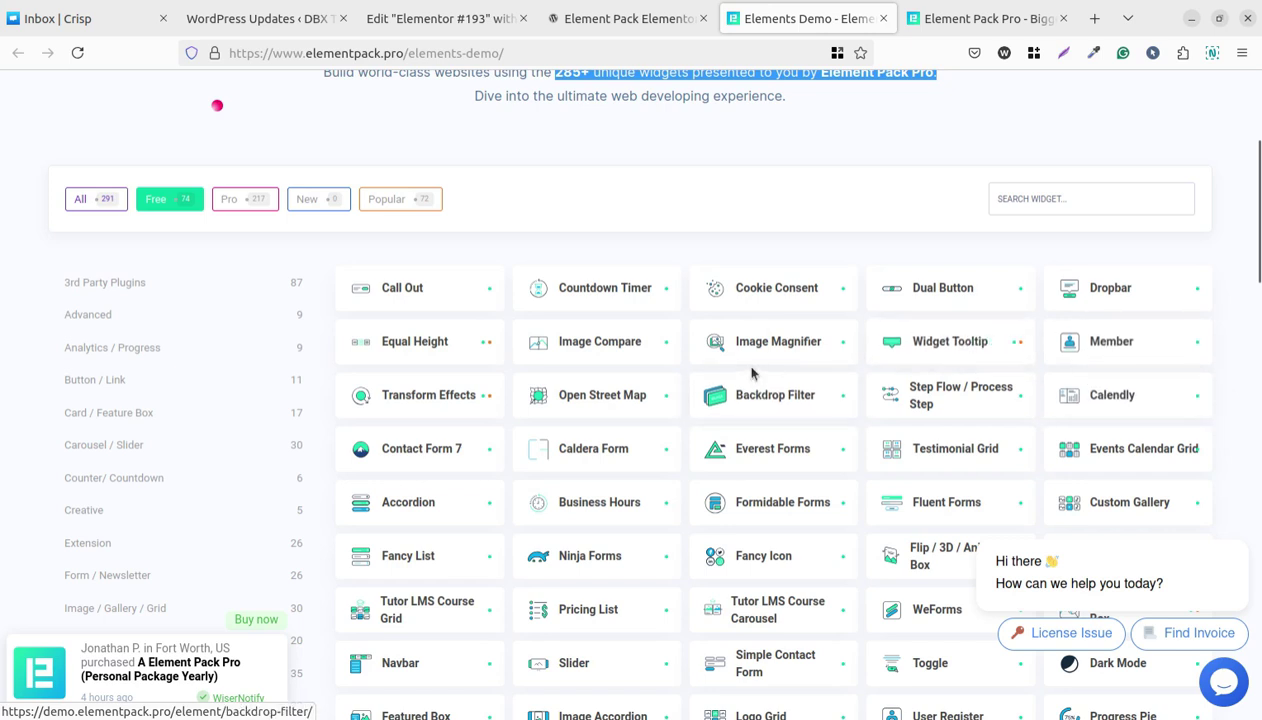
scroll(550, 360, "down", 3)
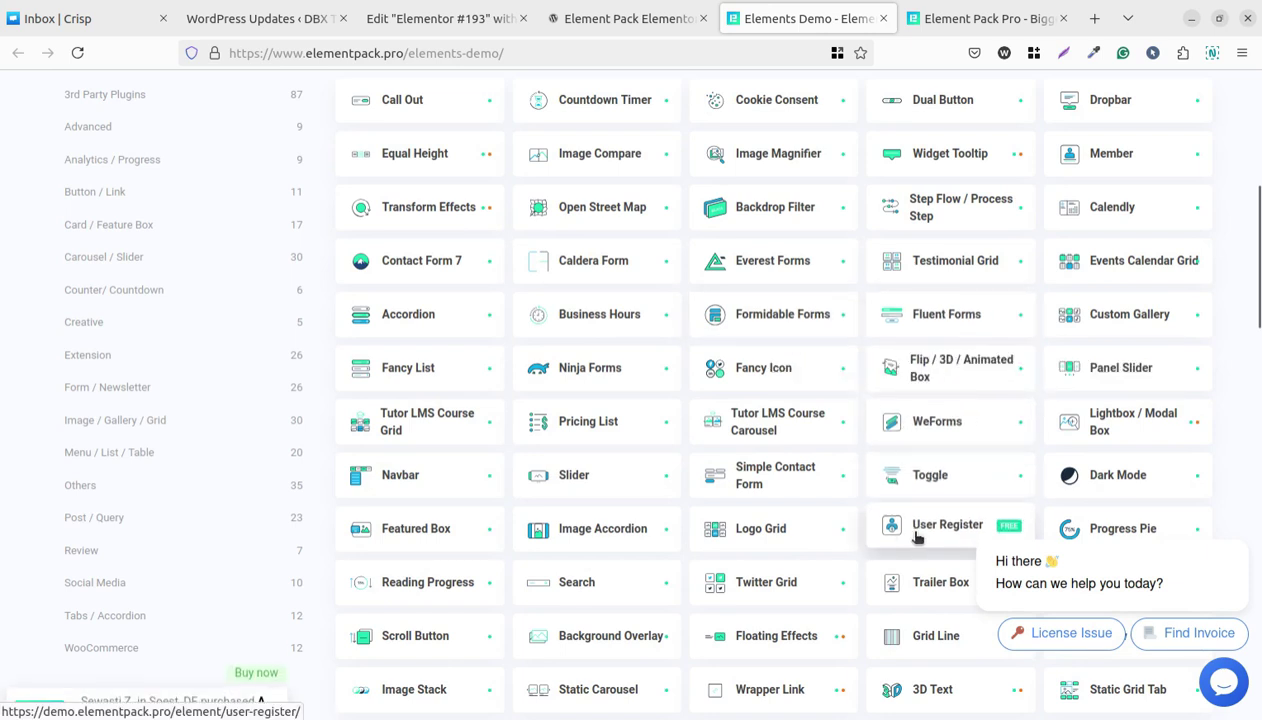
scroll(940, 510, "down", 4)
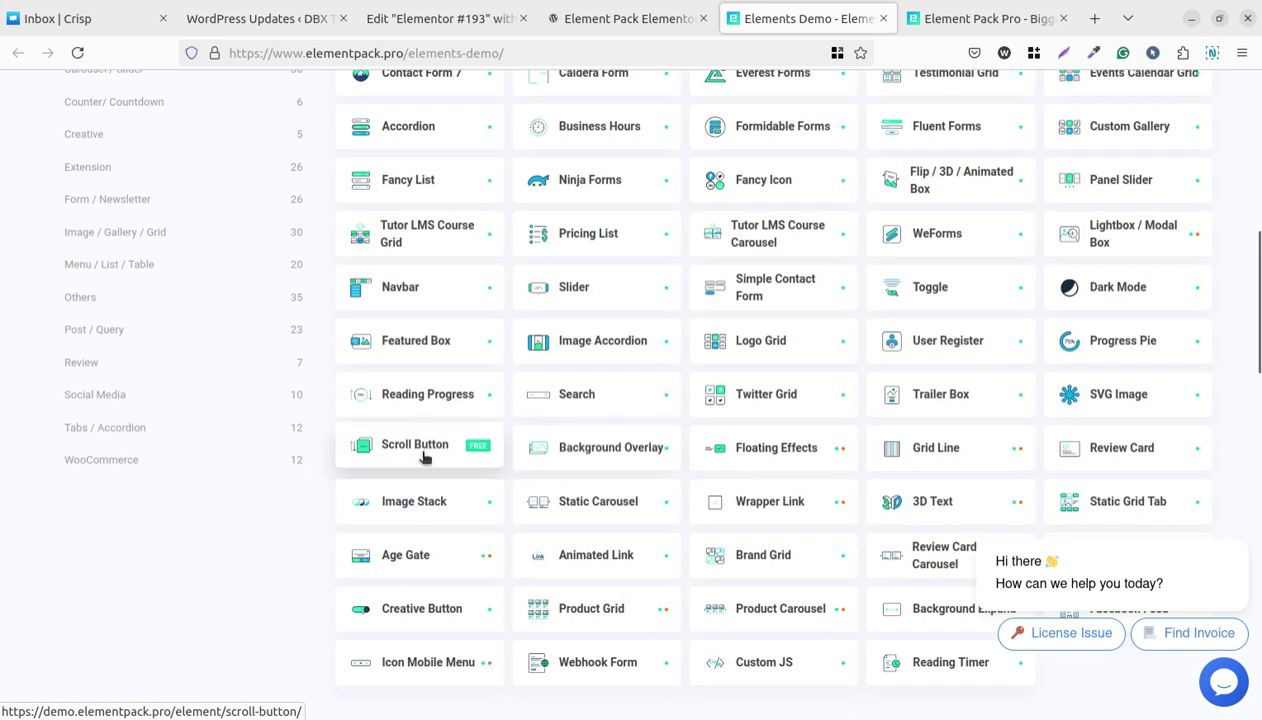
scroll(425, 450, "down", 2)
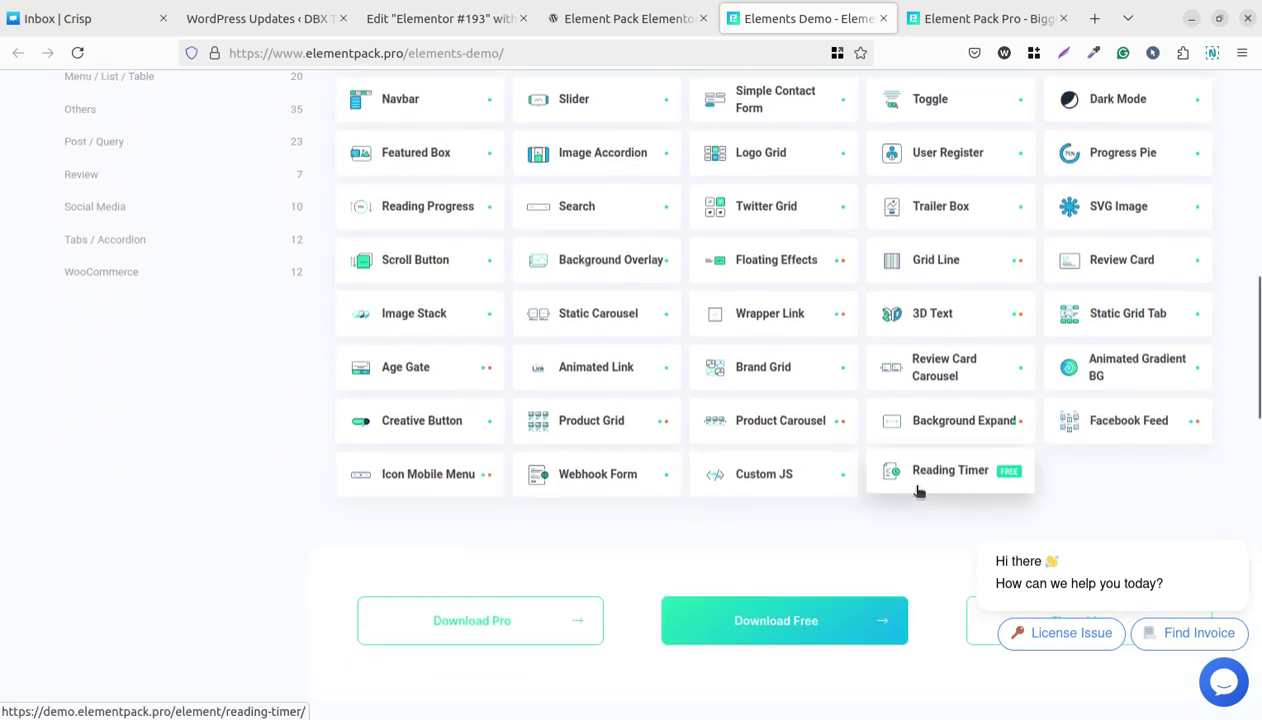
scroll(882, 497, "up", 1)
scroll(811, 496, "up", 3)
scroll(811, 496, "up", 2)
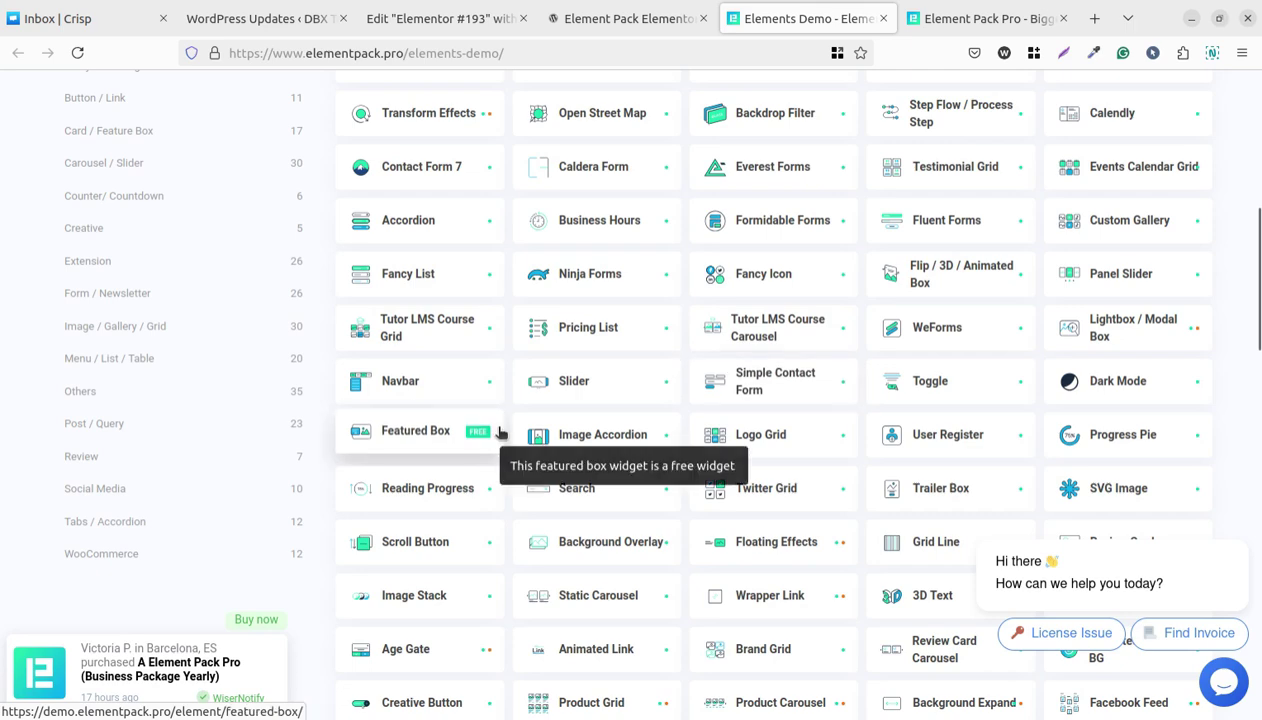
scroll(500, 428, "up", 5)
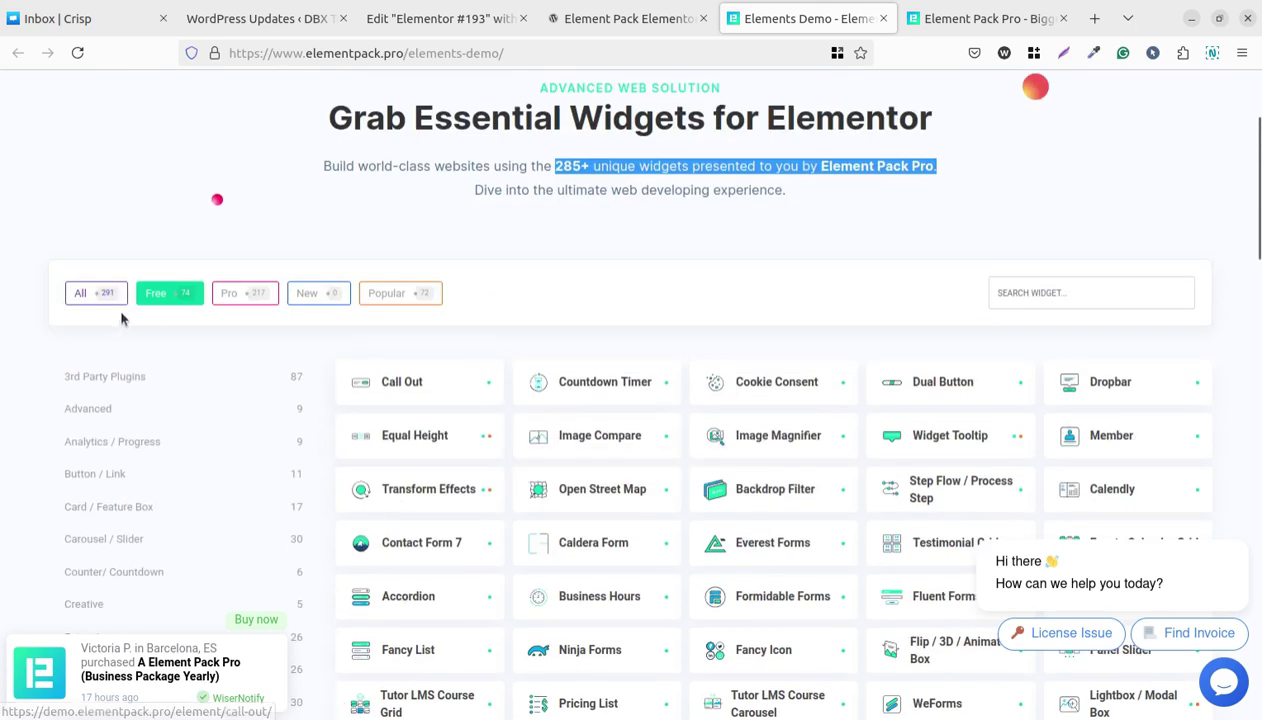
Show all widgets again and scroll down through the full demo catalogue.
left_click(104, 300)
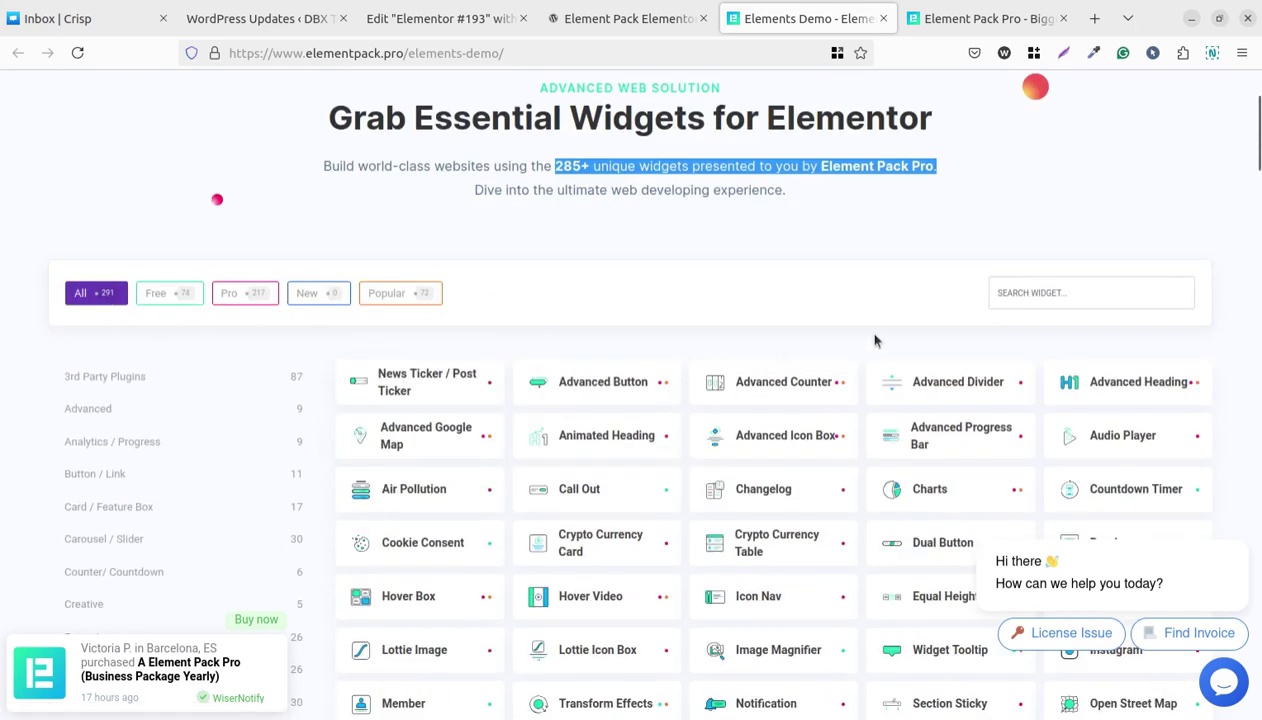
scroll(891, 342, "down", 1)
scroll(585, 336, "down", 1)
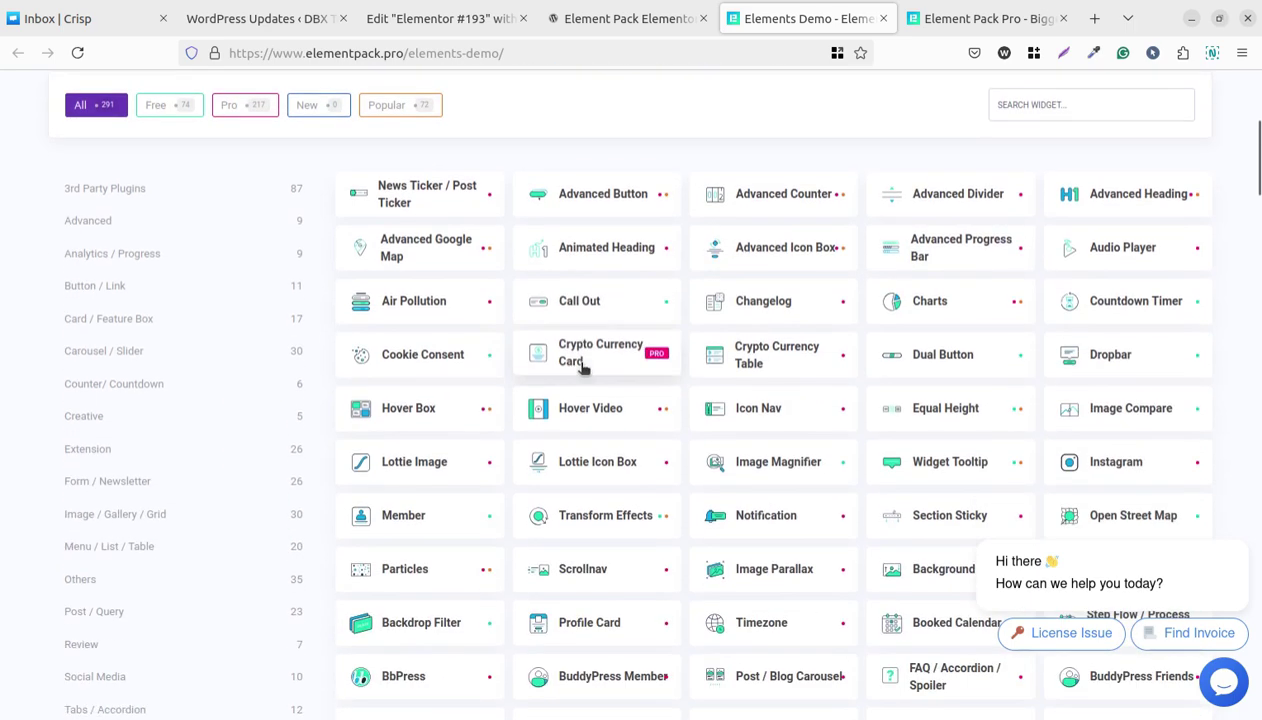
scroll(1030, 325, "down", 1)
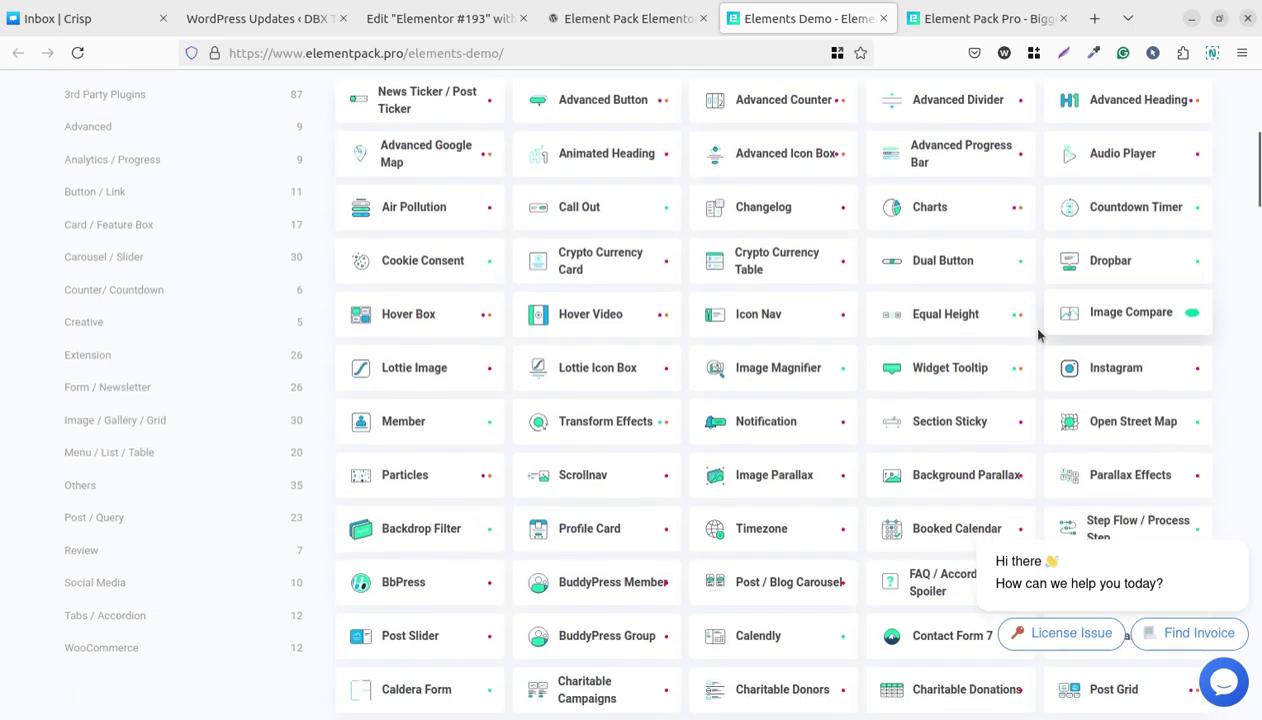
scroll(1022, 324, "down", 2)
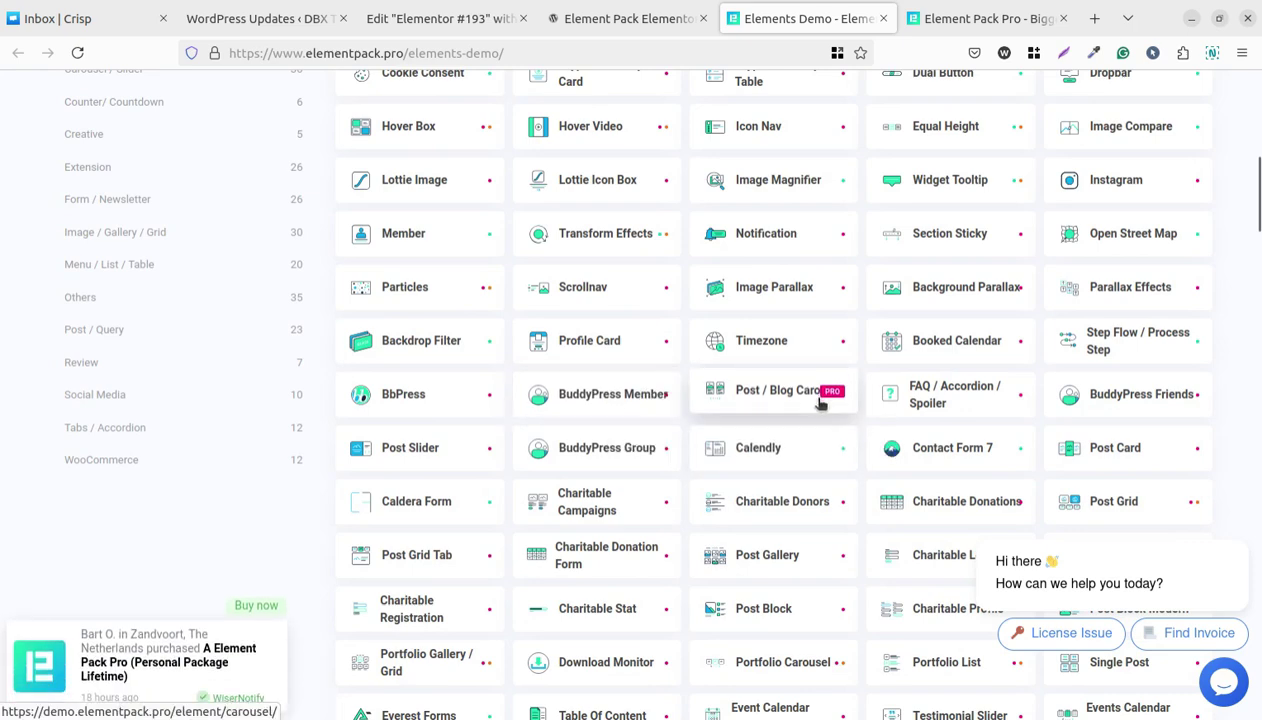
scroll(660, 488, "down", 3)
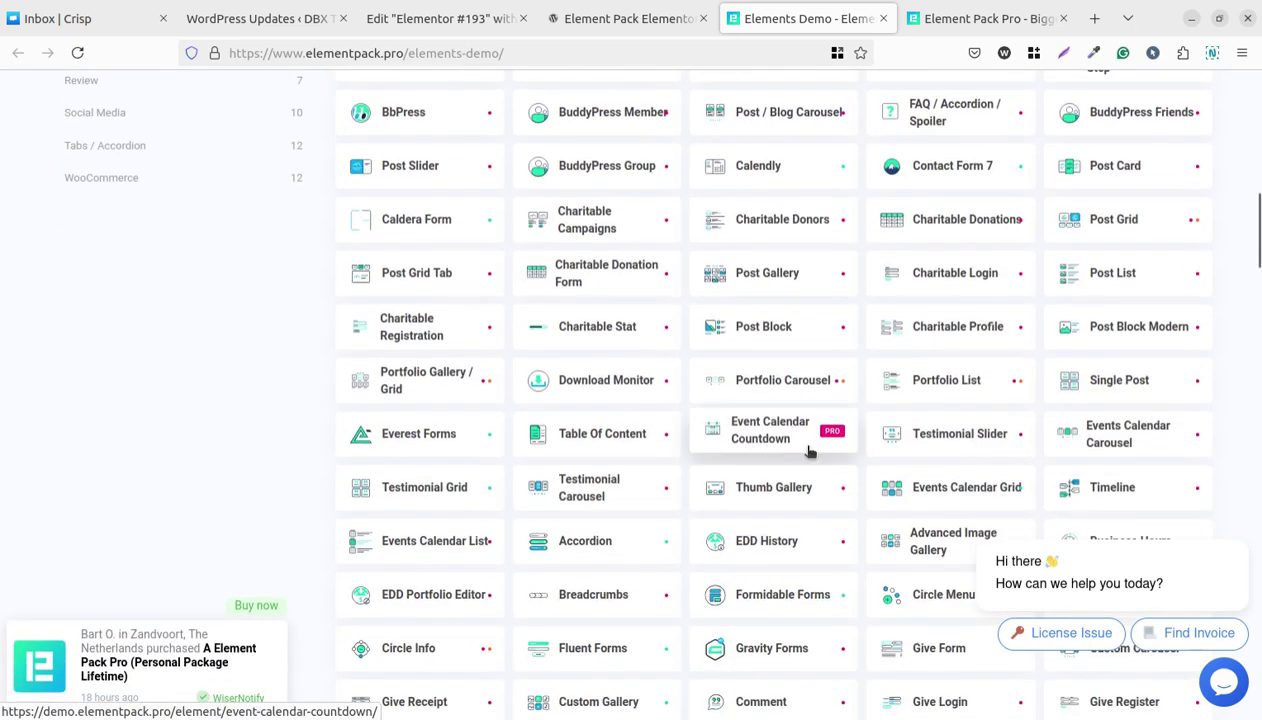
scroll(810, 452, "down", 1)
scroll(665, 300, "down", 3)
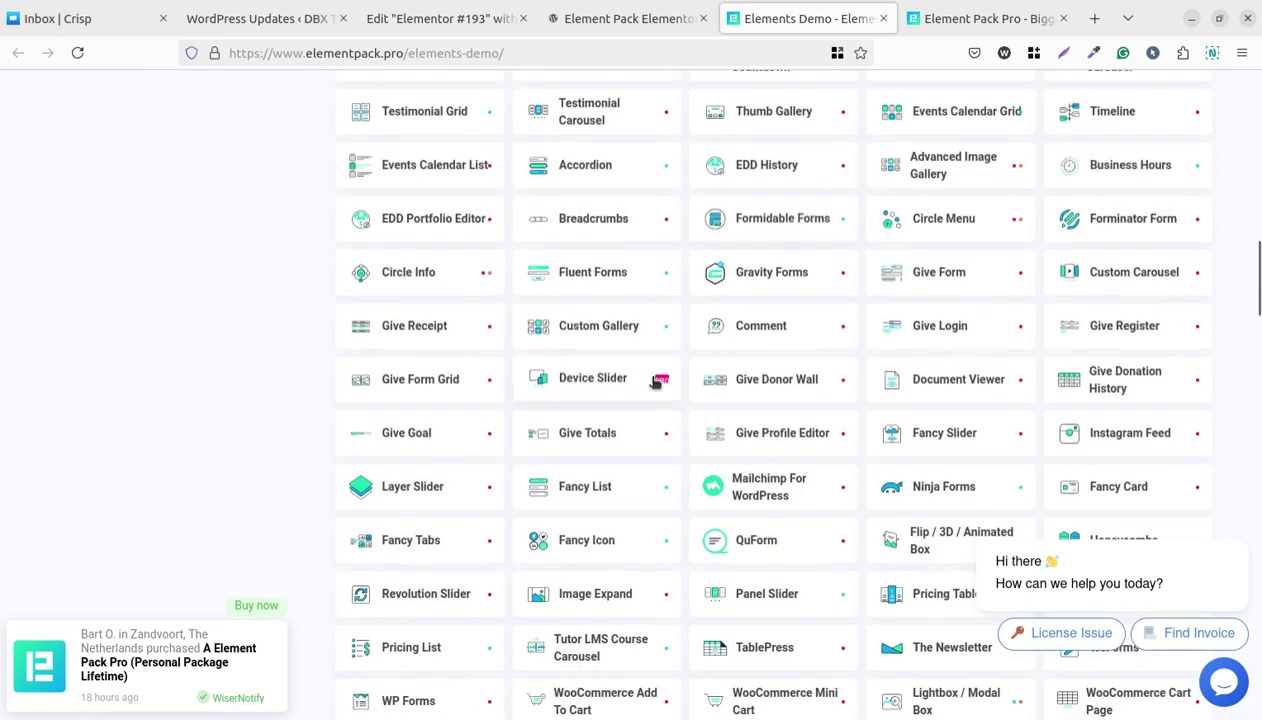
scroll(655, 500, "down", 1)
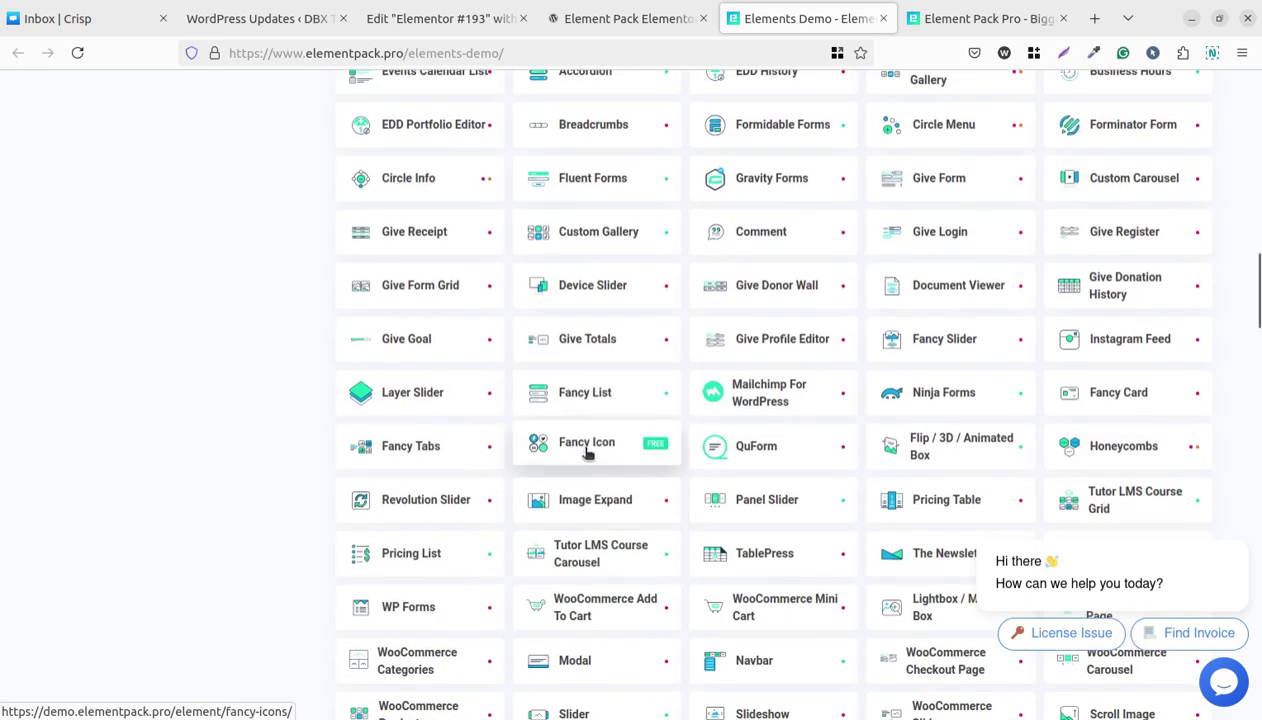
scroll(668, 484, "down", 2)
scroll(651, 487, "down", 2)
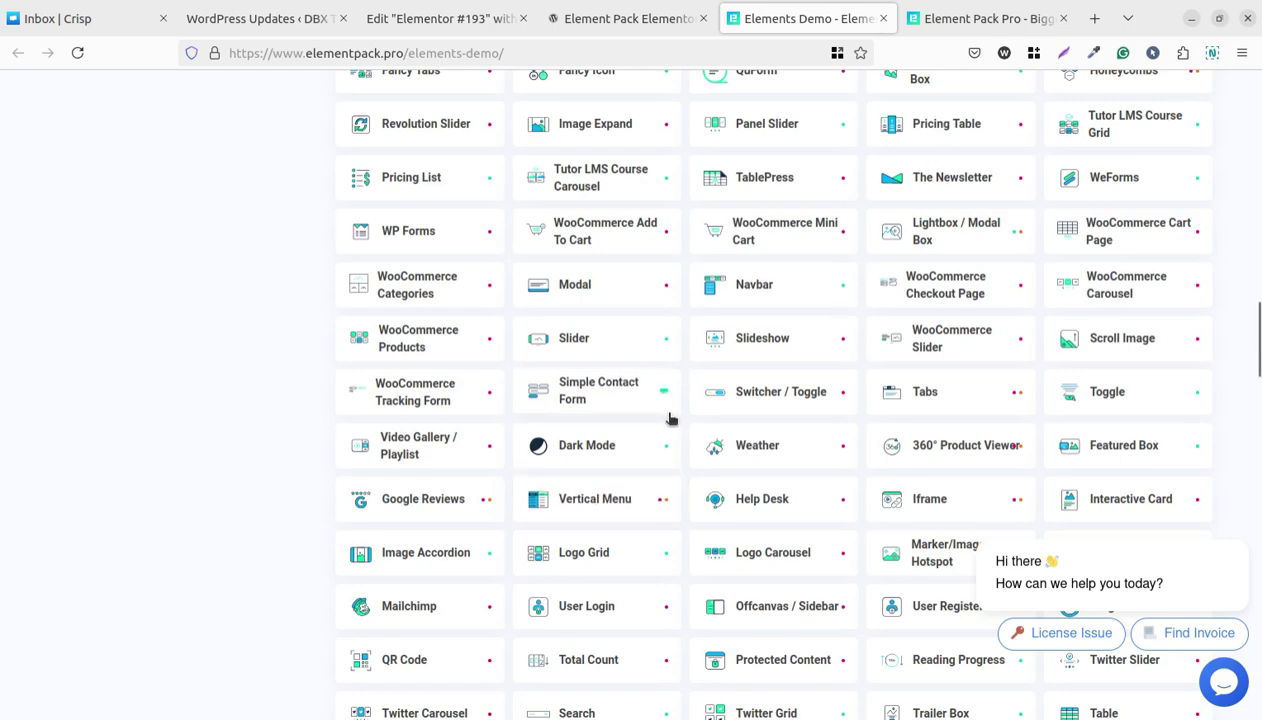
Scroll back to the top and return to the WordPress Updates page.
scroll(668, 417, "up", 4)
scroll(670, 417, "up", 2)
scroll(670, 416, "up", 4)
scroll(640, 480, "up", 4)
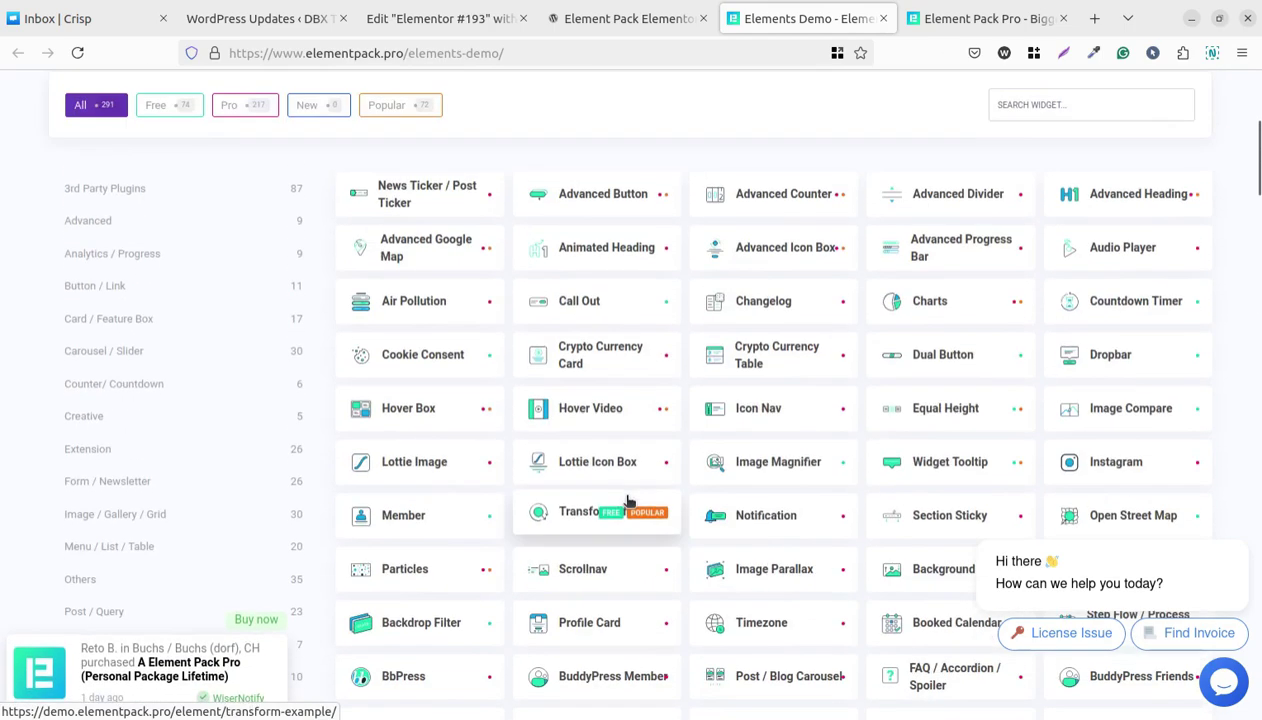
scroll(627, 503, "up", 4)
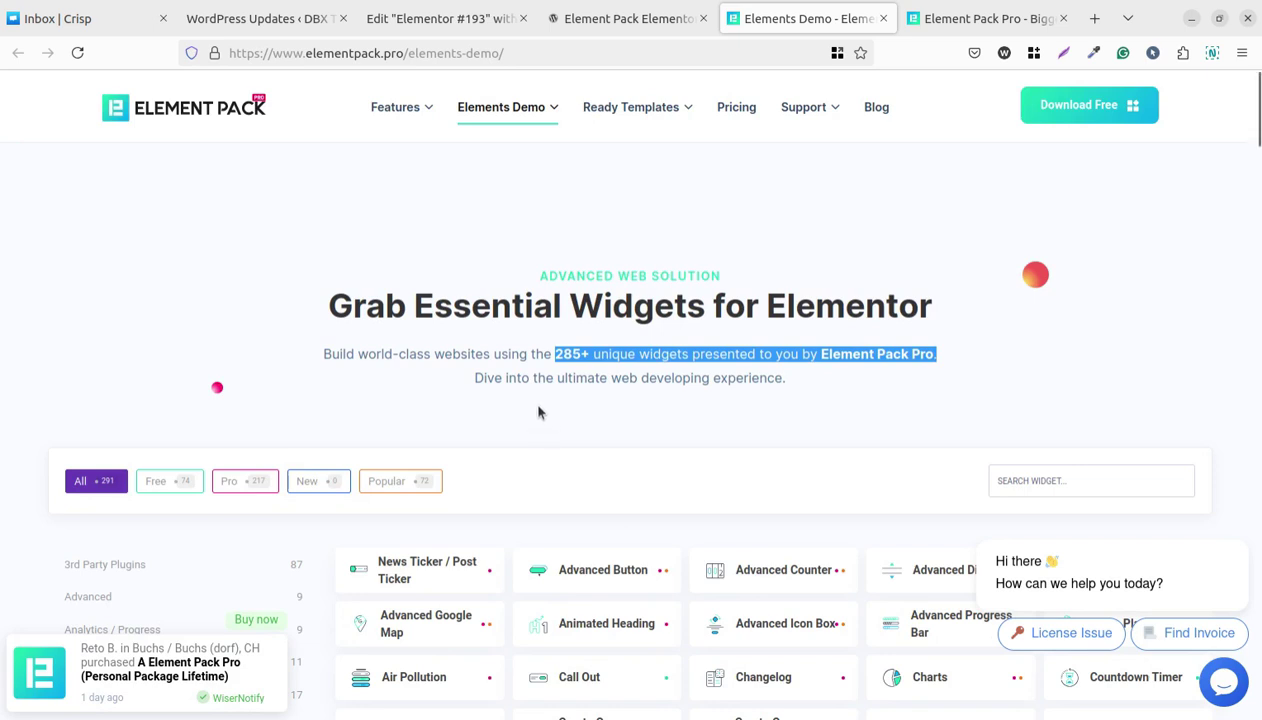
left_click(297, 20)
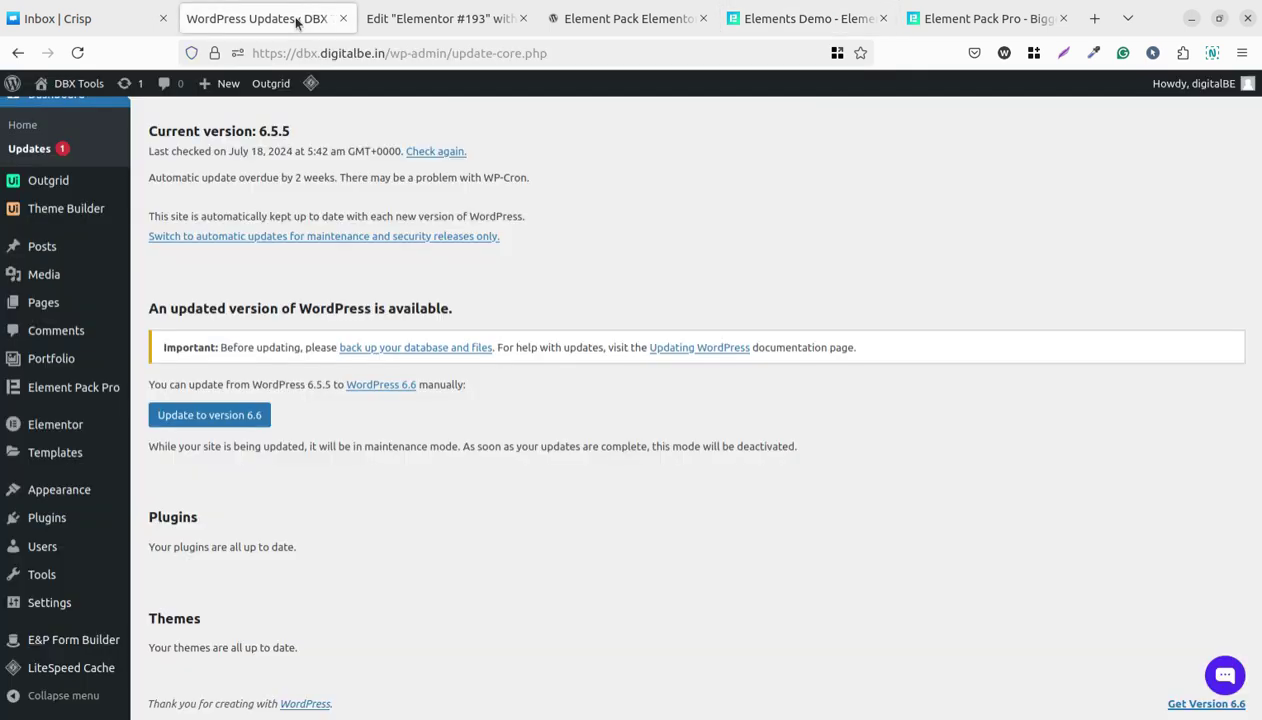
mouse_move(73, 387)
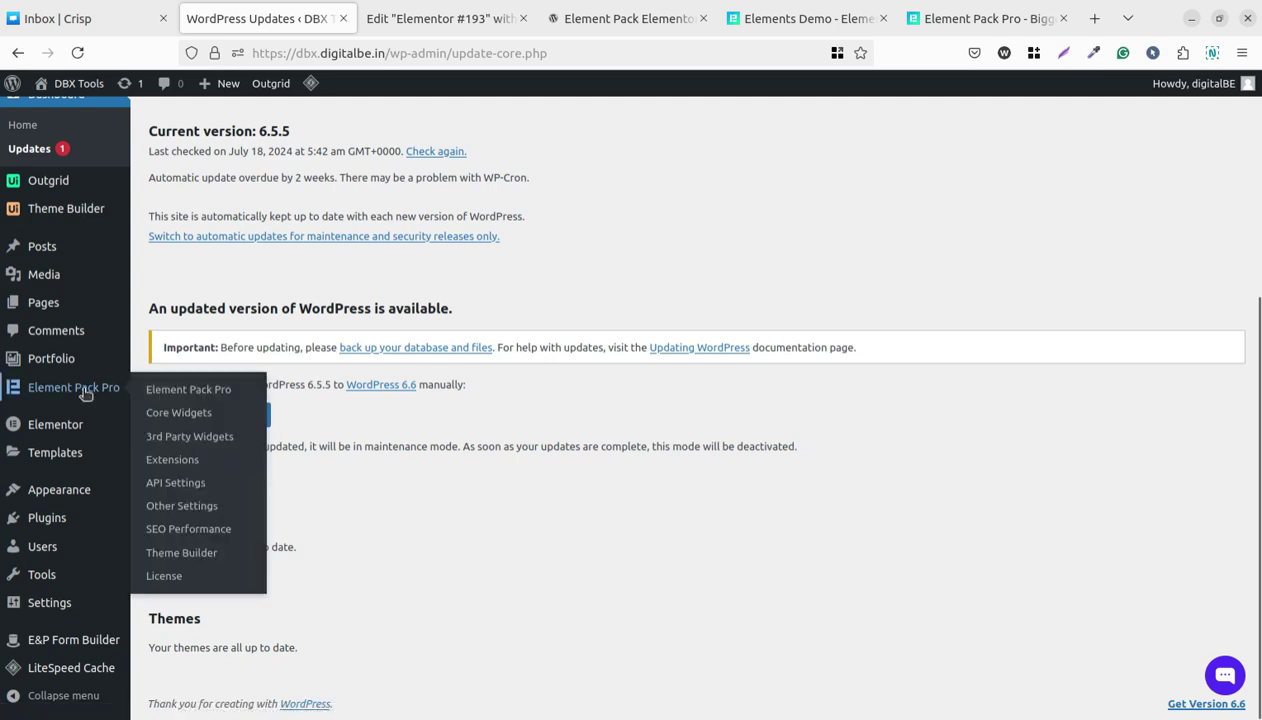
Open Element Pack Pro from the admin sidebar, browse its dashboard, and show the Core Widgets list.
left_click(202, 398)
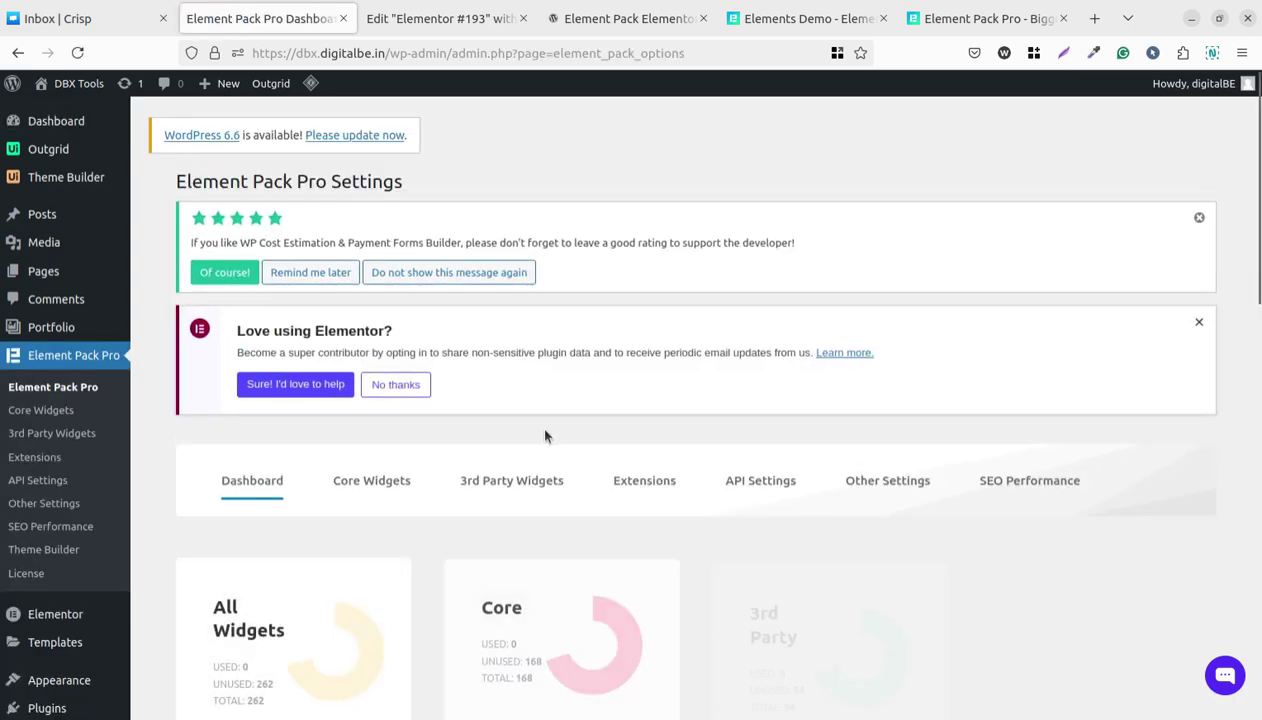
scroll(545, 436, "down", 3)
scroll(479, 455, "down", 2)
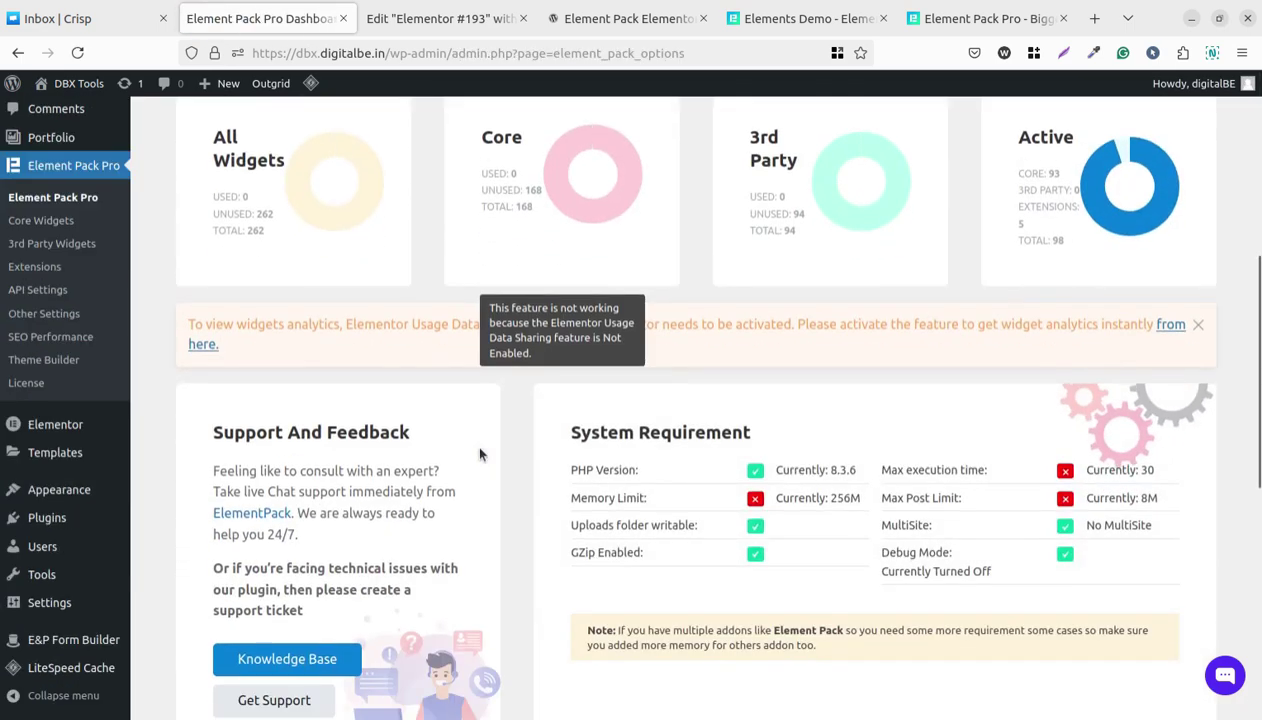
scroll(479, 455, "down", 2)
scroll(479, 455, "down", 1)
scroll(479, 455, "down", 3)
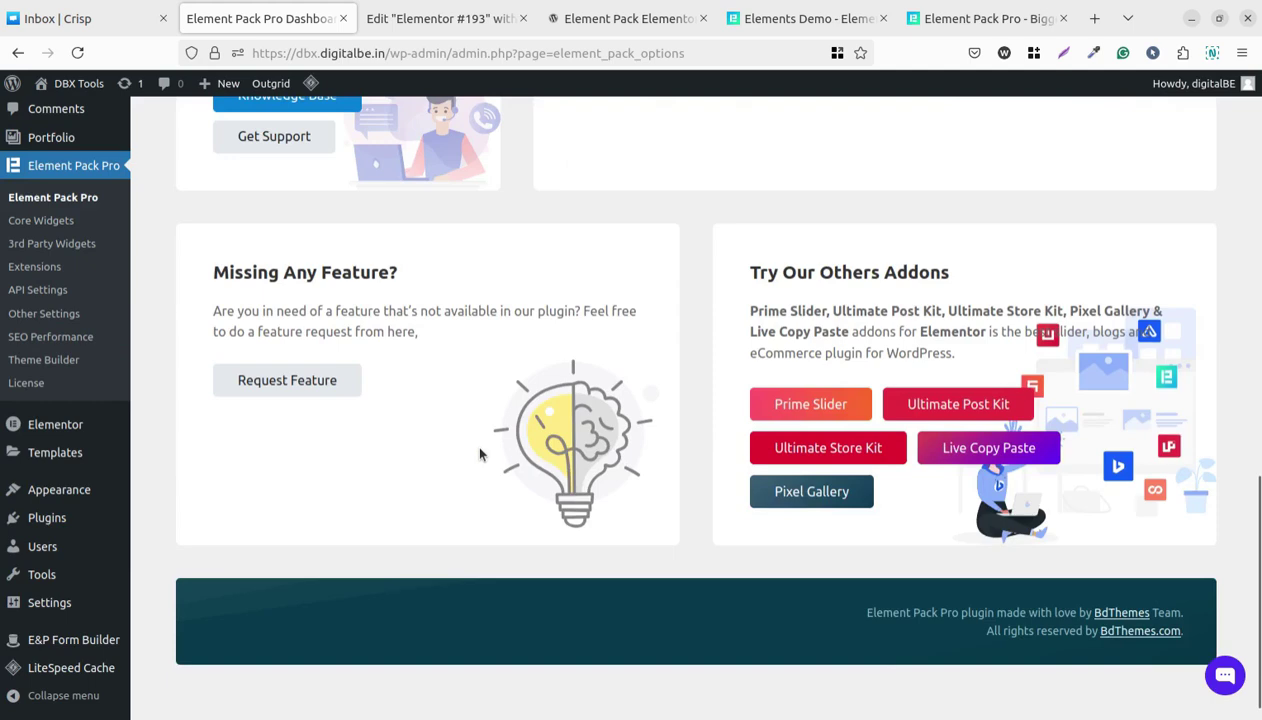
scroll(479, 455, "up", 5)
left_click(53, 389)
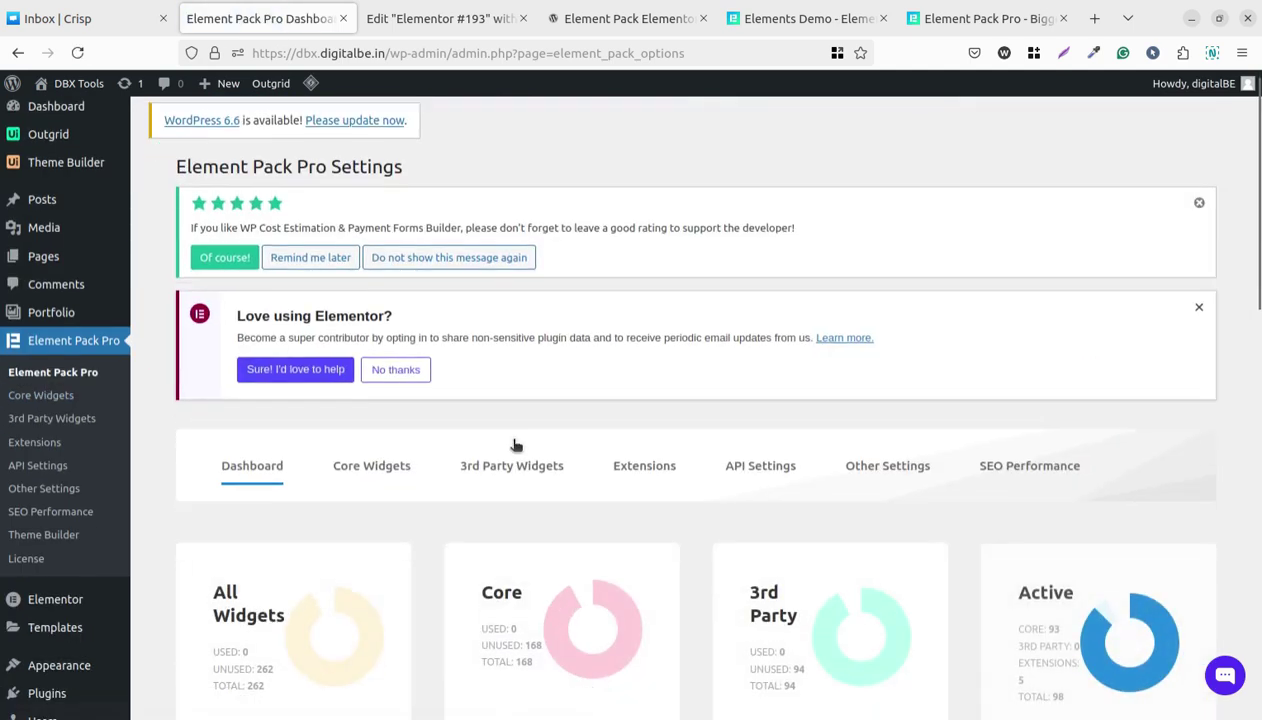
scroll(422, 413, "down", 1)
scroll(430, 413, "down", 2)
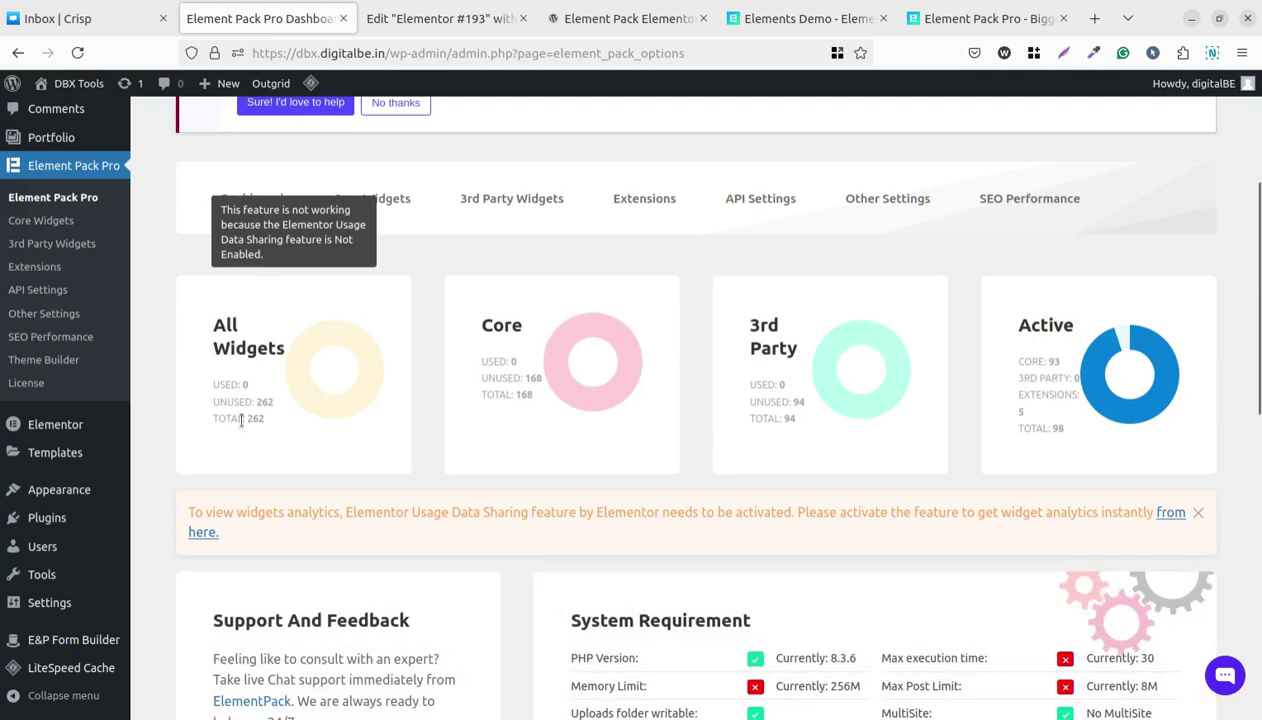
mouse_move(335, 395)
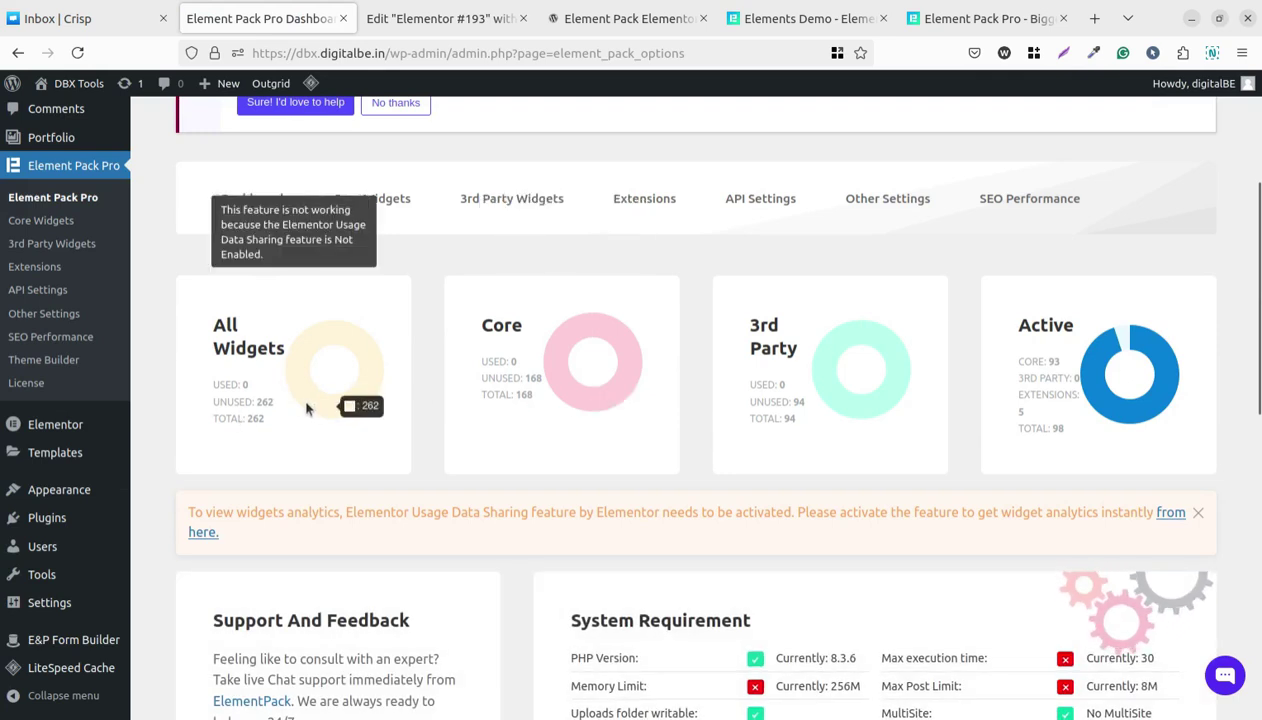
left_click(380, 370)
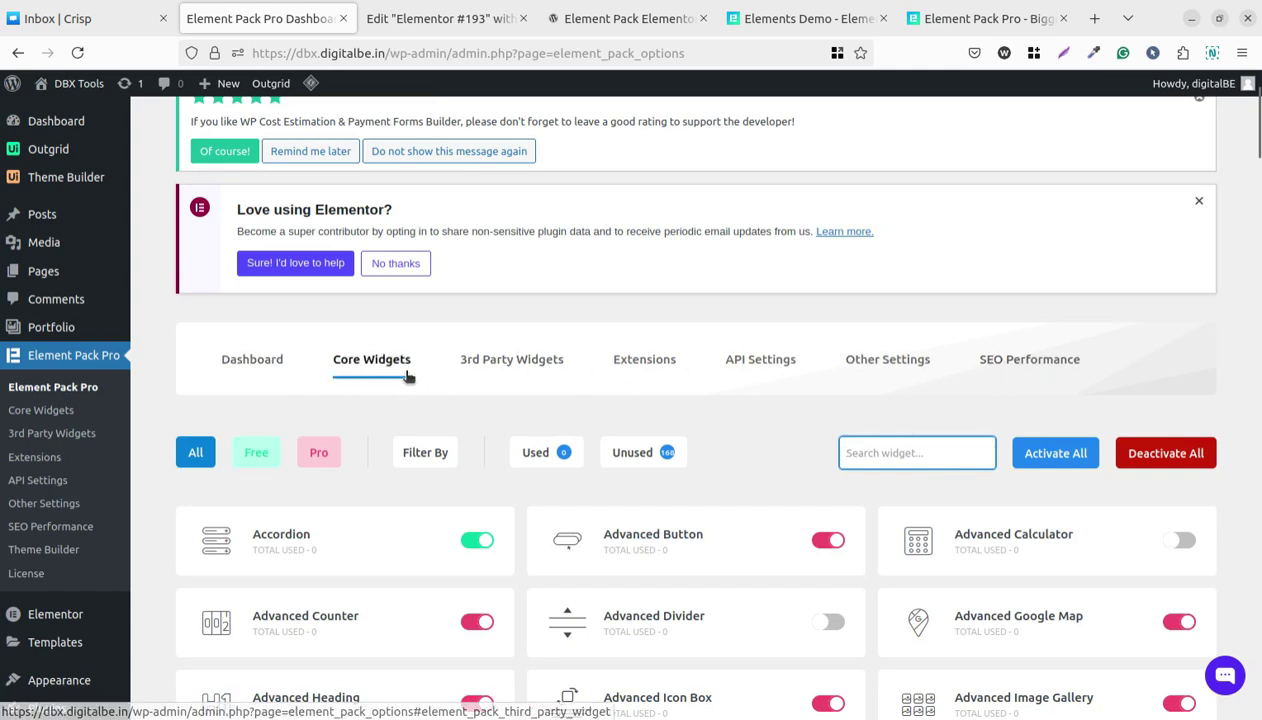
Browse the Core Widgets toggles, then show the 3rd Party Widgets list with its ACF and bbPress items.
scroll(405, 395, "down", 2)
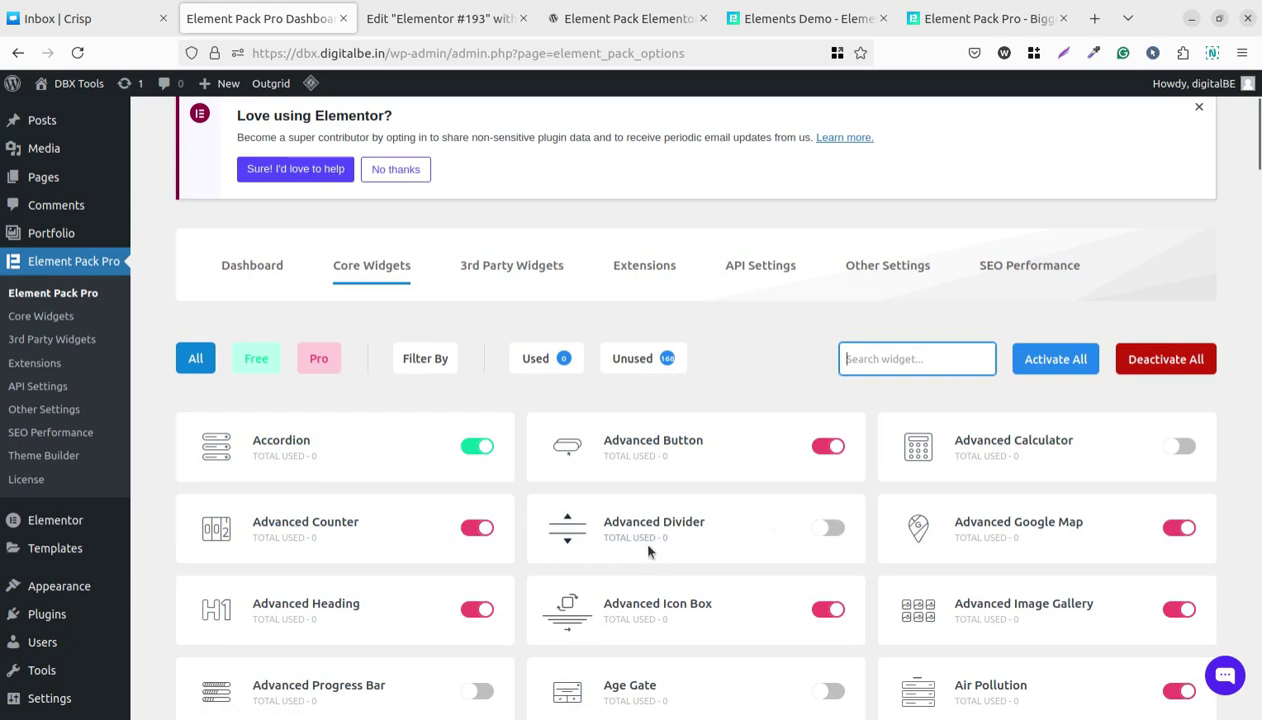
scroll(648, 549, "down", 3)
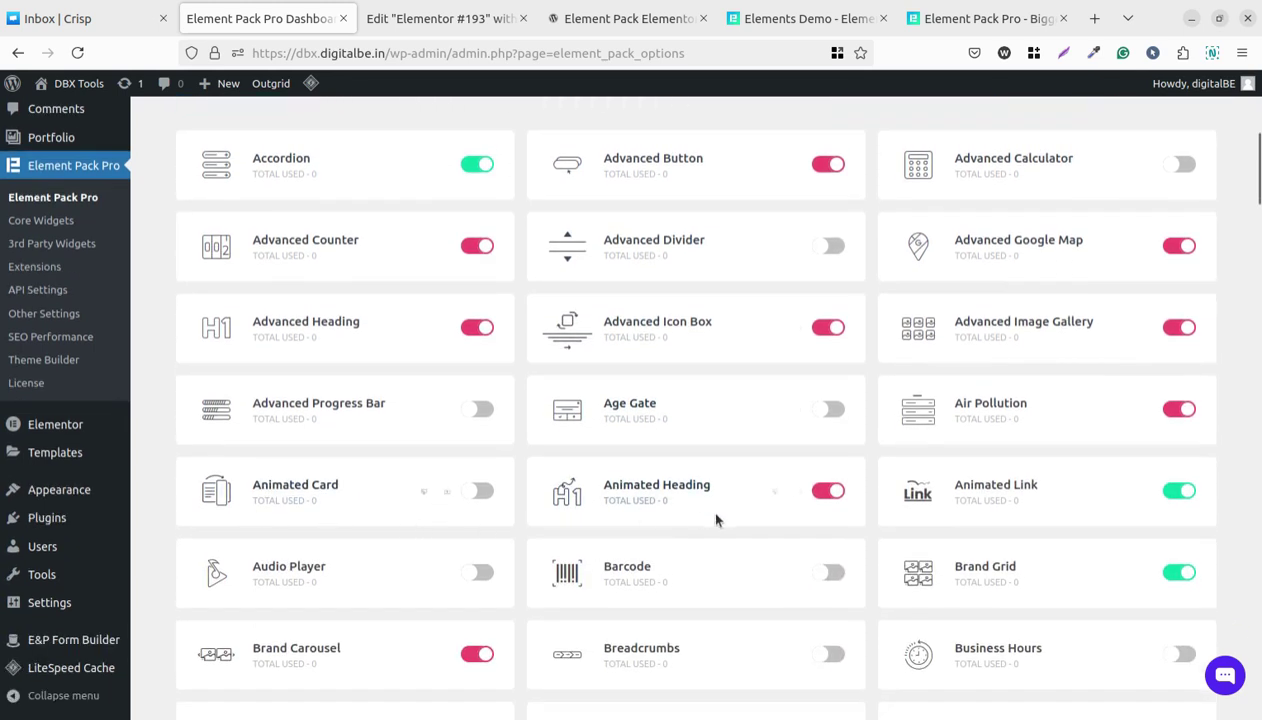
mouse_move(1047, 492)
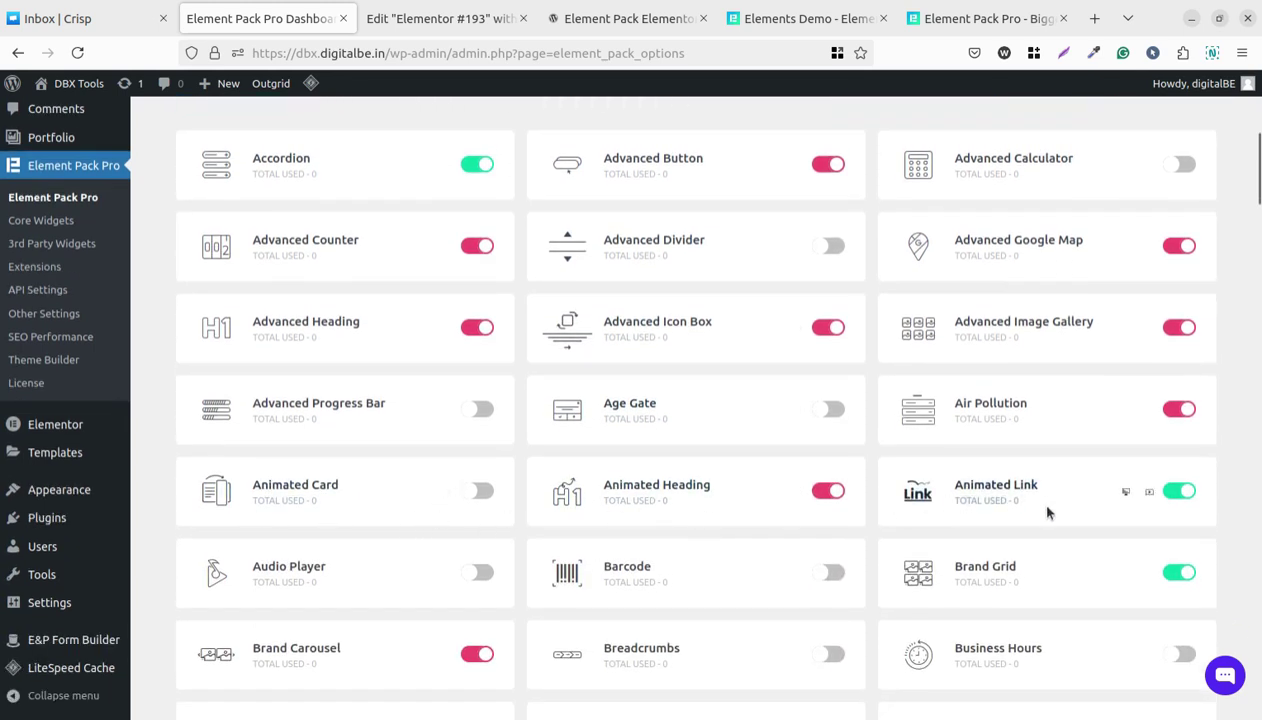
scroll(815, 543, "up", 2)
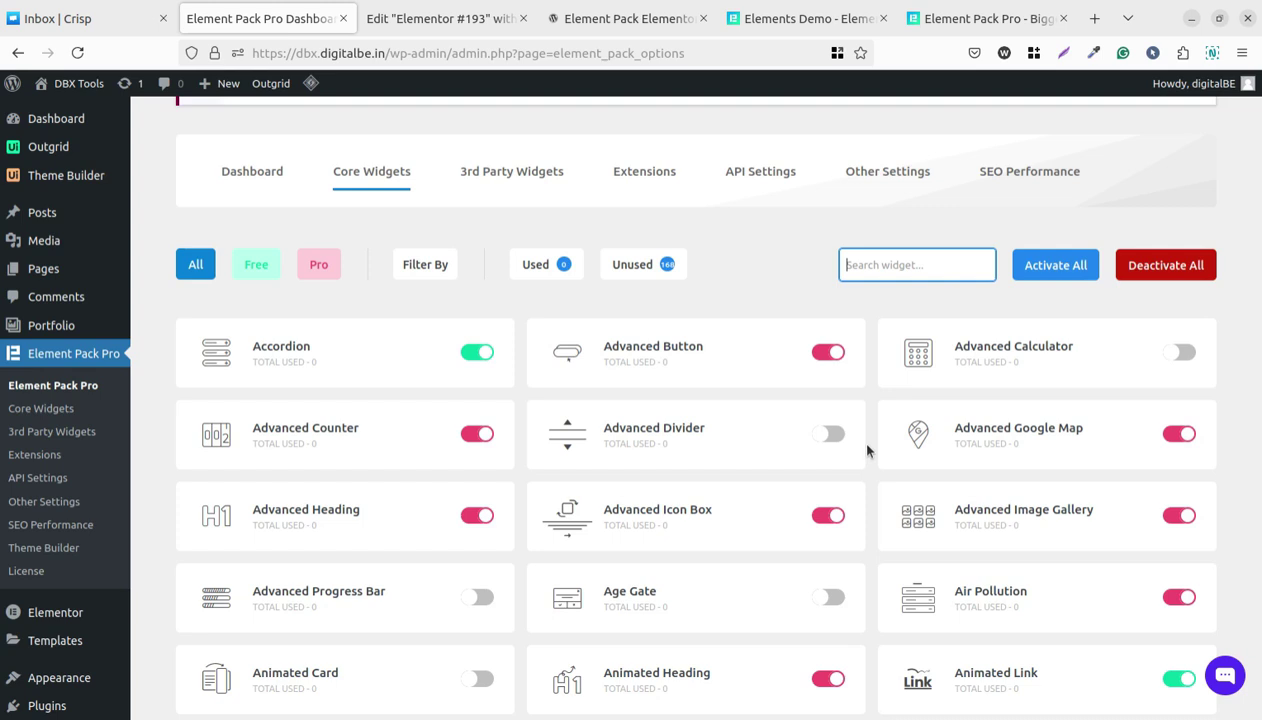
scroll(855, 490, "down", 2)
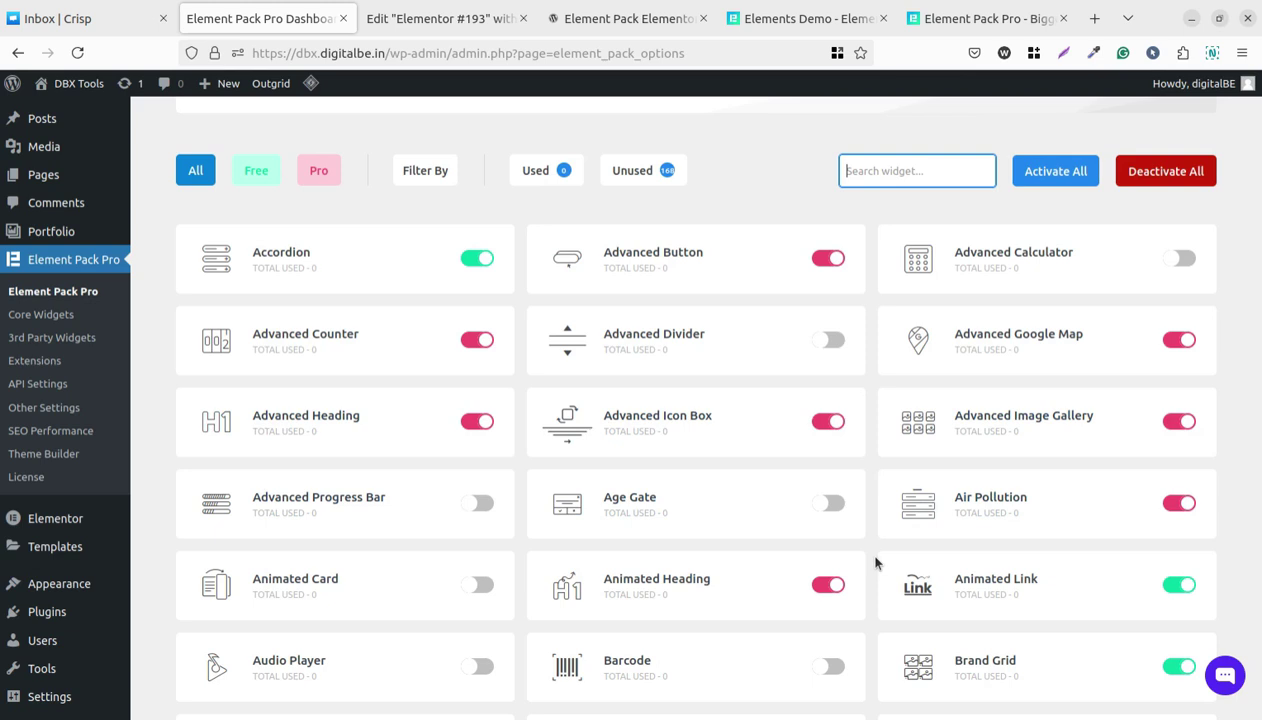
scroll(733, 510, "up", 4)
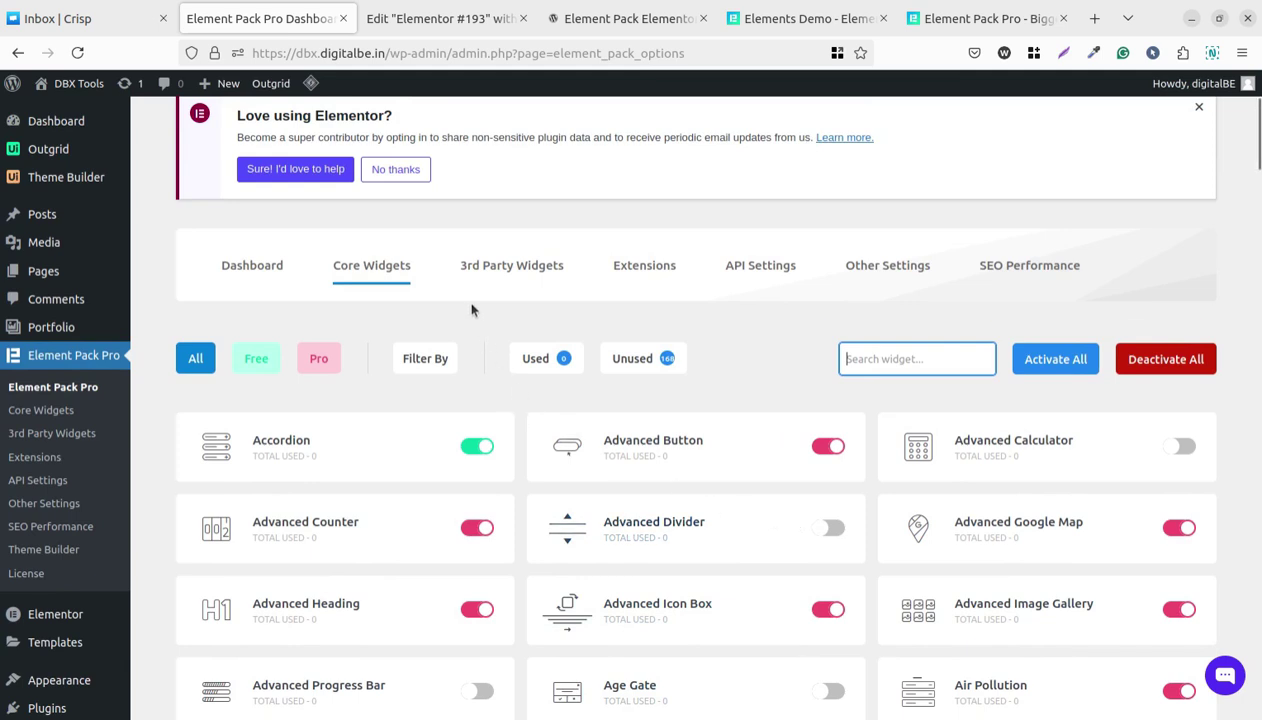
left_click(511, 266)
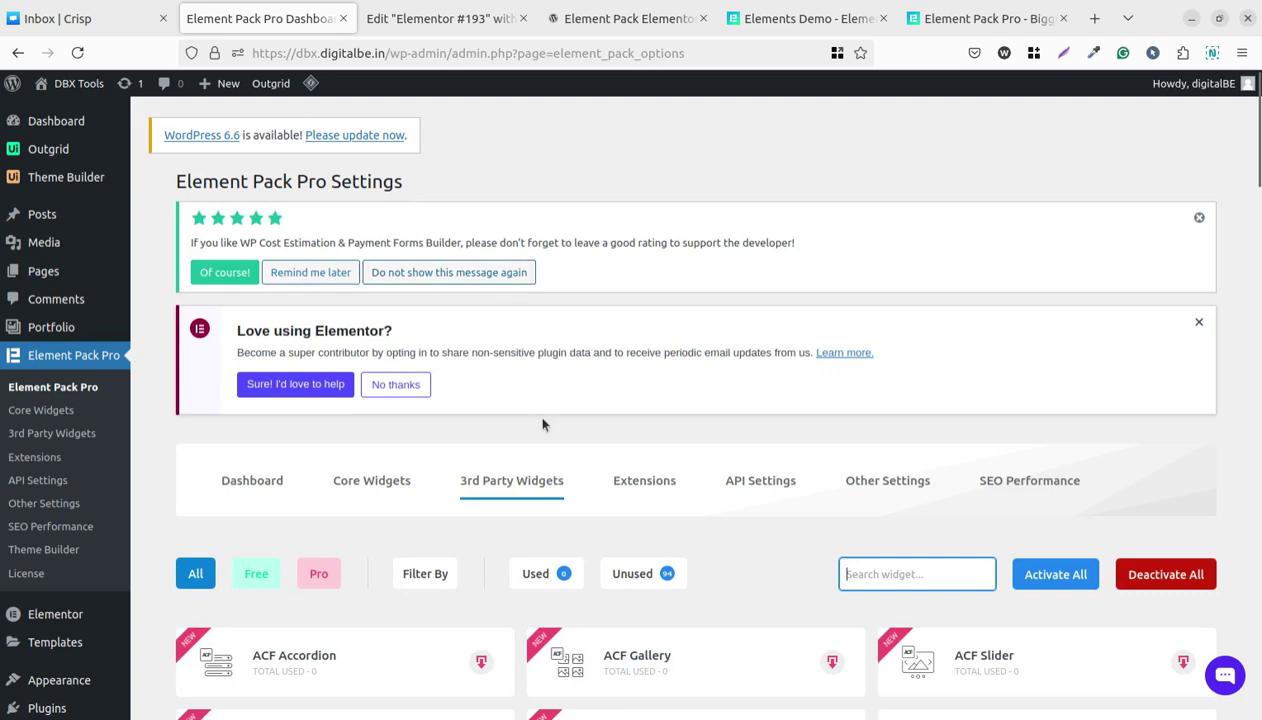
scroll(684, 498, "down", 1)
scroll(527, 468, "down", 2)
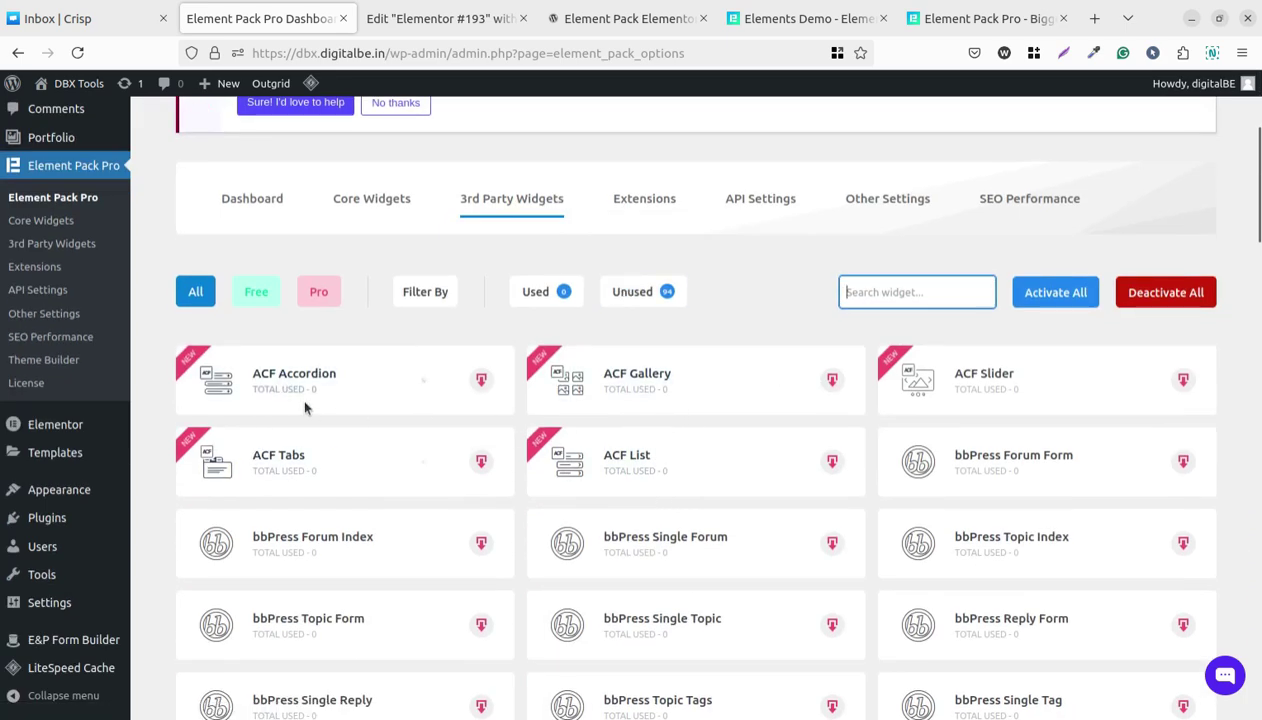
scroll(690, 510, "down", 3)
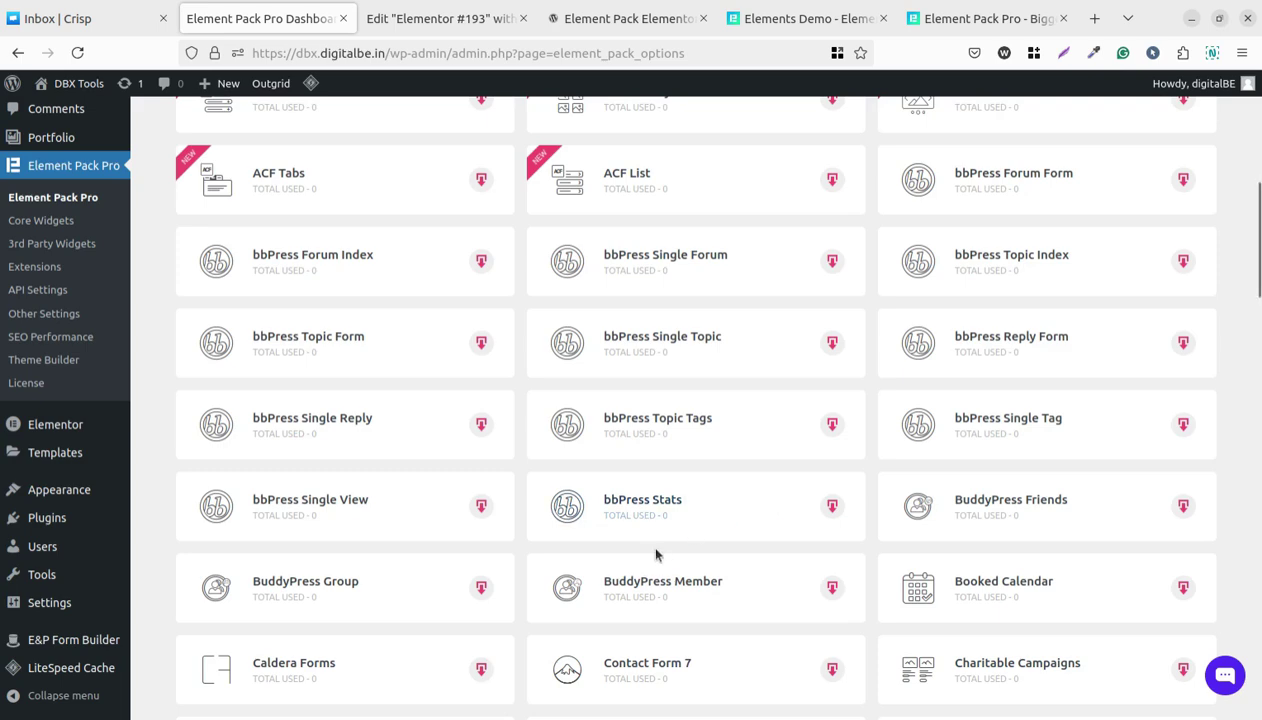
scroll(655, 556, "down", 3)
scroll(655, 556, "down", 3)
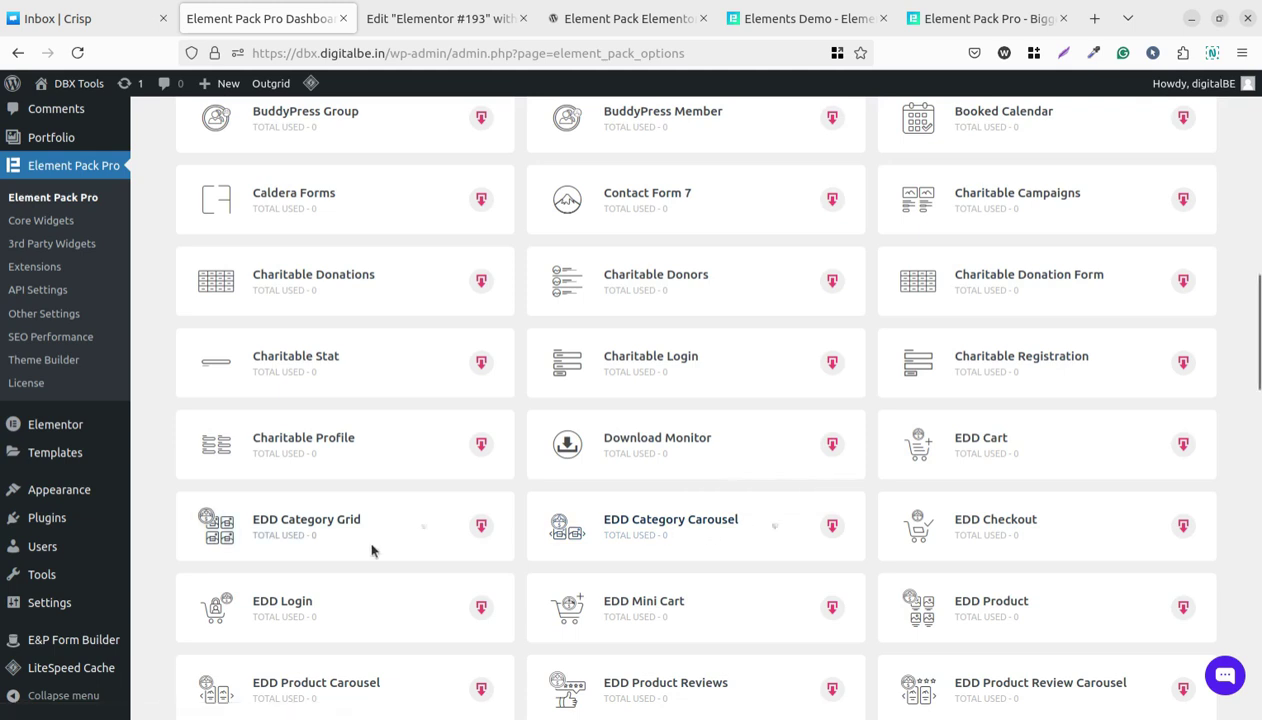
scroll(363, 614, "down", 2)
scroll(366, 610, "down", 2)
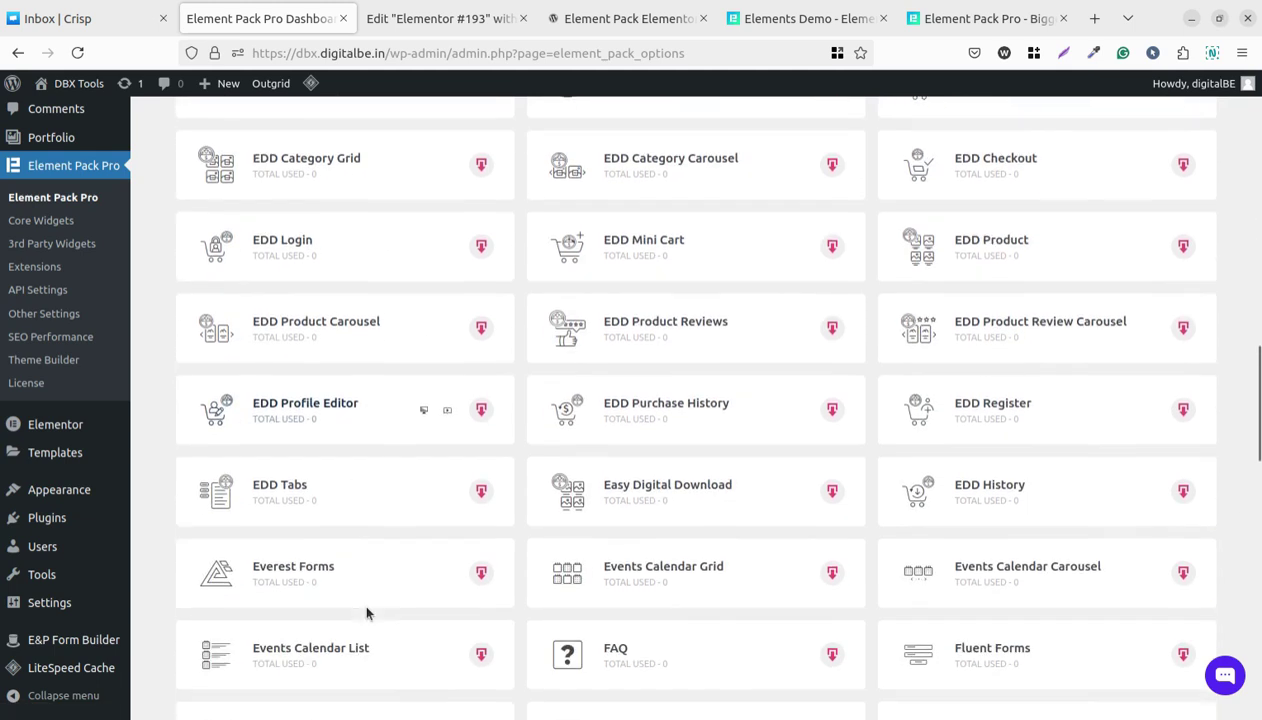
scroll(822, 582, "down", 2)
scroll(822, 582, "down", 3)
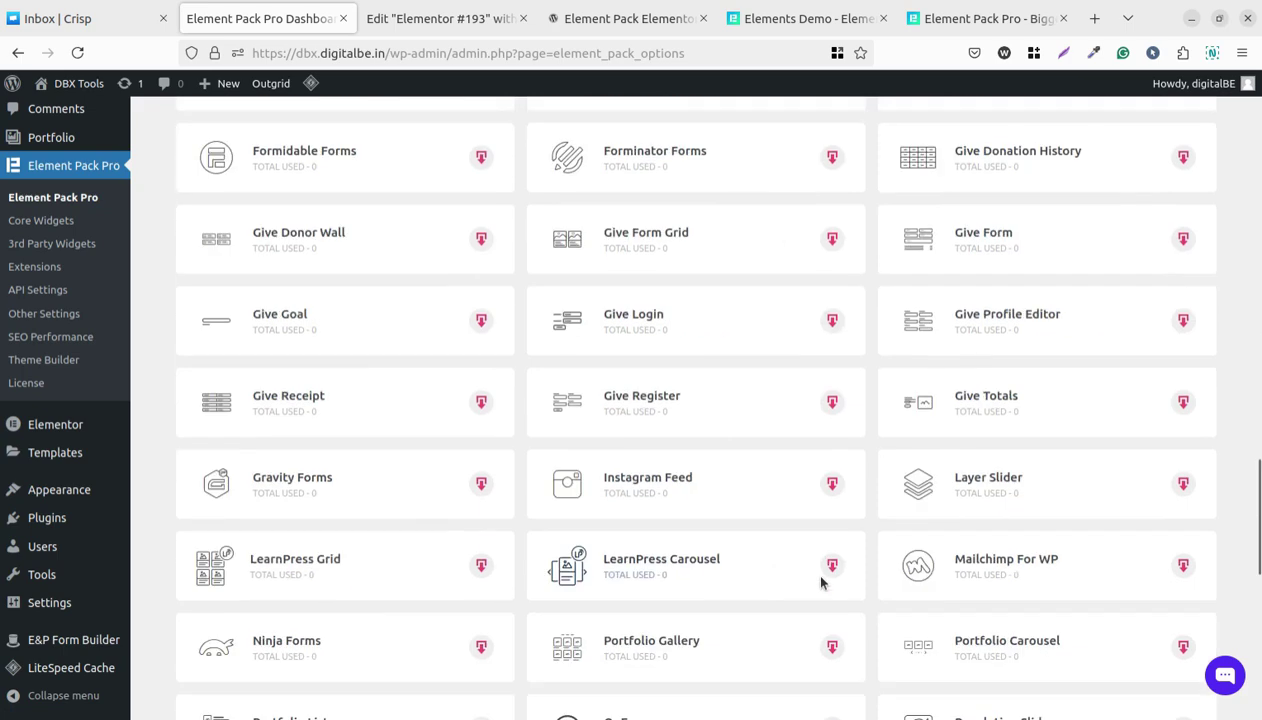
scroll(822, 582, "up", 5)
scroll(808, 567, "up", 10)
scroll(808, 567, "up", 5)
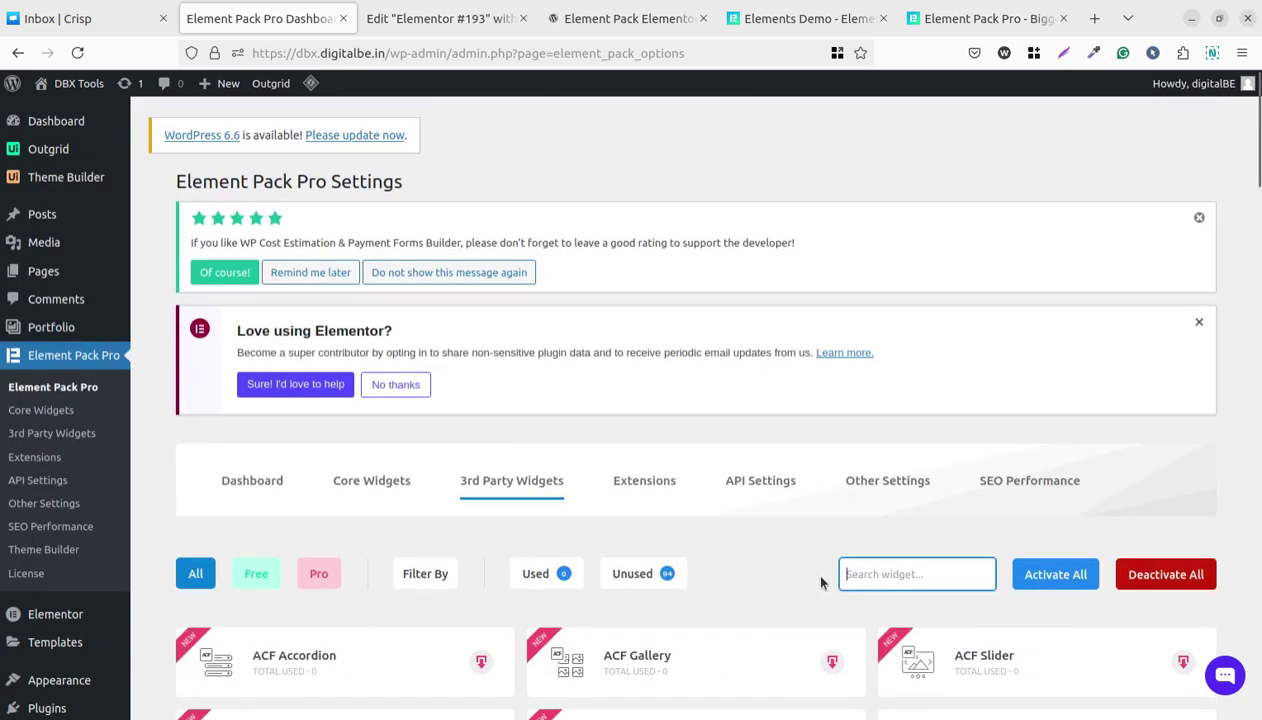
Review the Extensions toggles down to Wrapper Link, noting BG Parallax Effects and Section Sticky enabled.
left_click(644, 481)
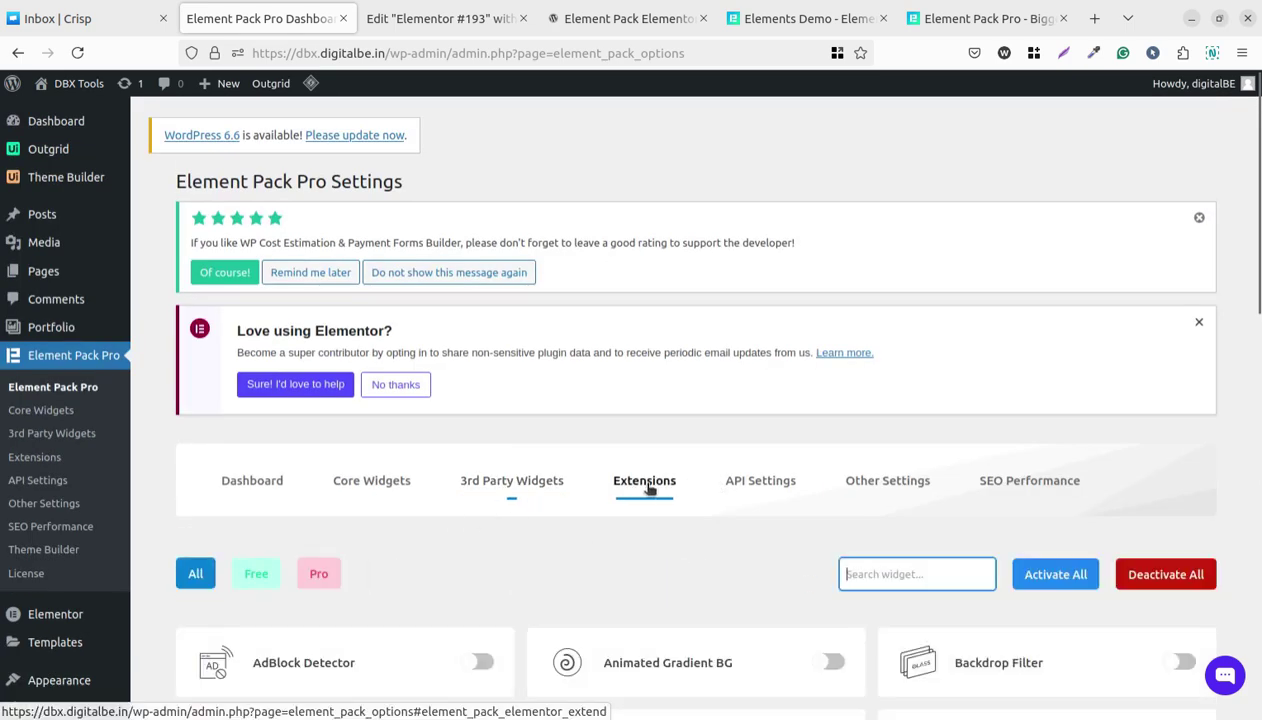
scroll(642, 490, "down", 2)
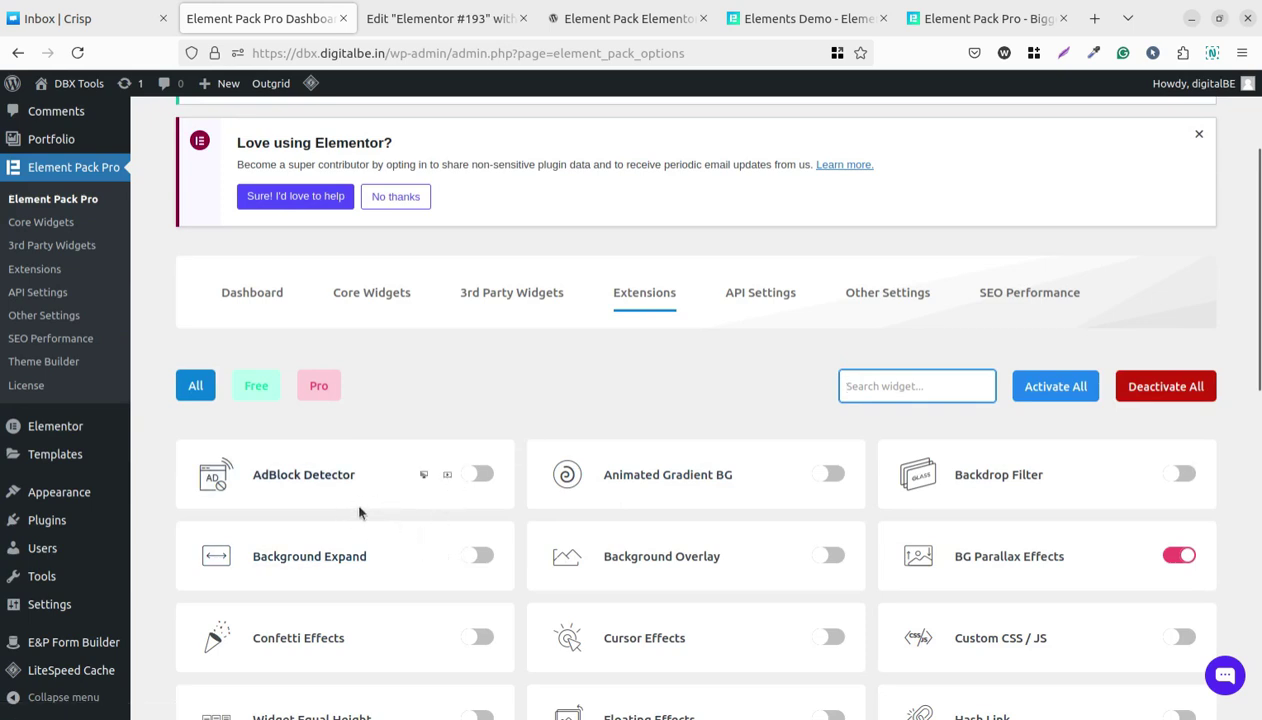
scroll(360, 513, "down", 2)
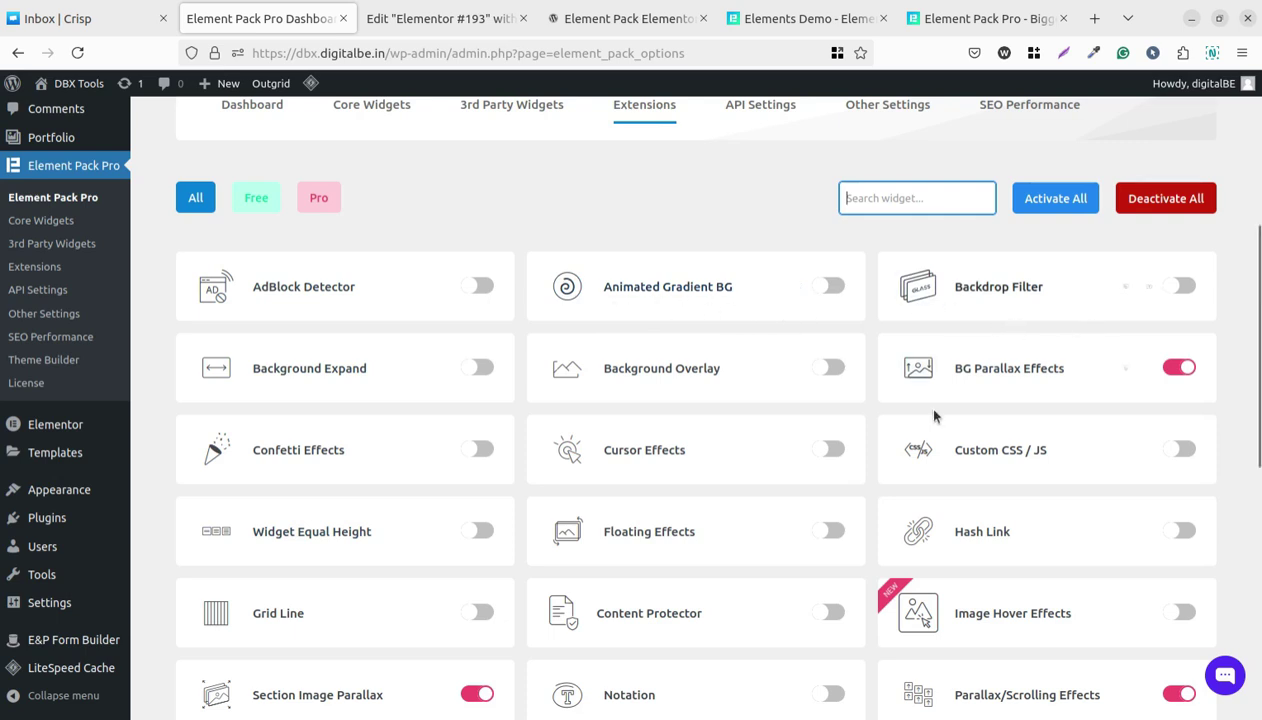
scroll(1017, 636, "down", 2)
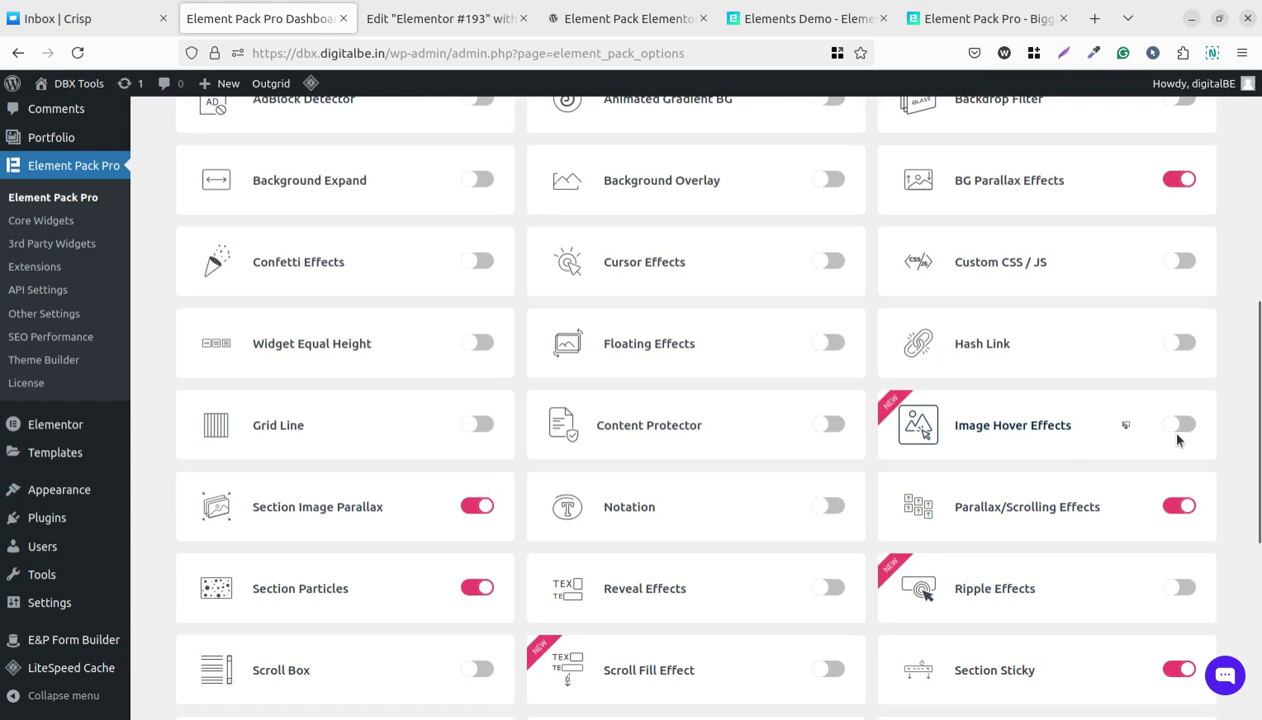
scroll(760, 555, "down", 2)
scroll(727, 542, "down", 2)
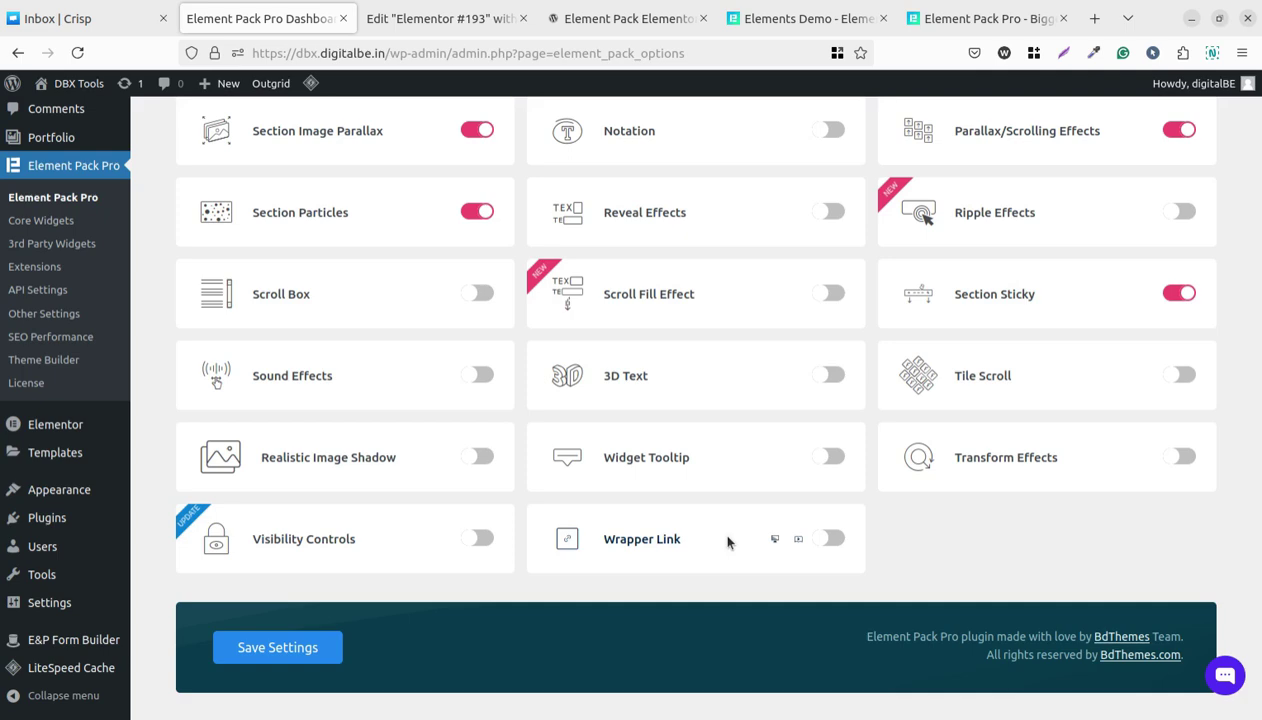
scroll(727, 542, "up", 3)
scroll(727, 542, "up", 2)
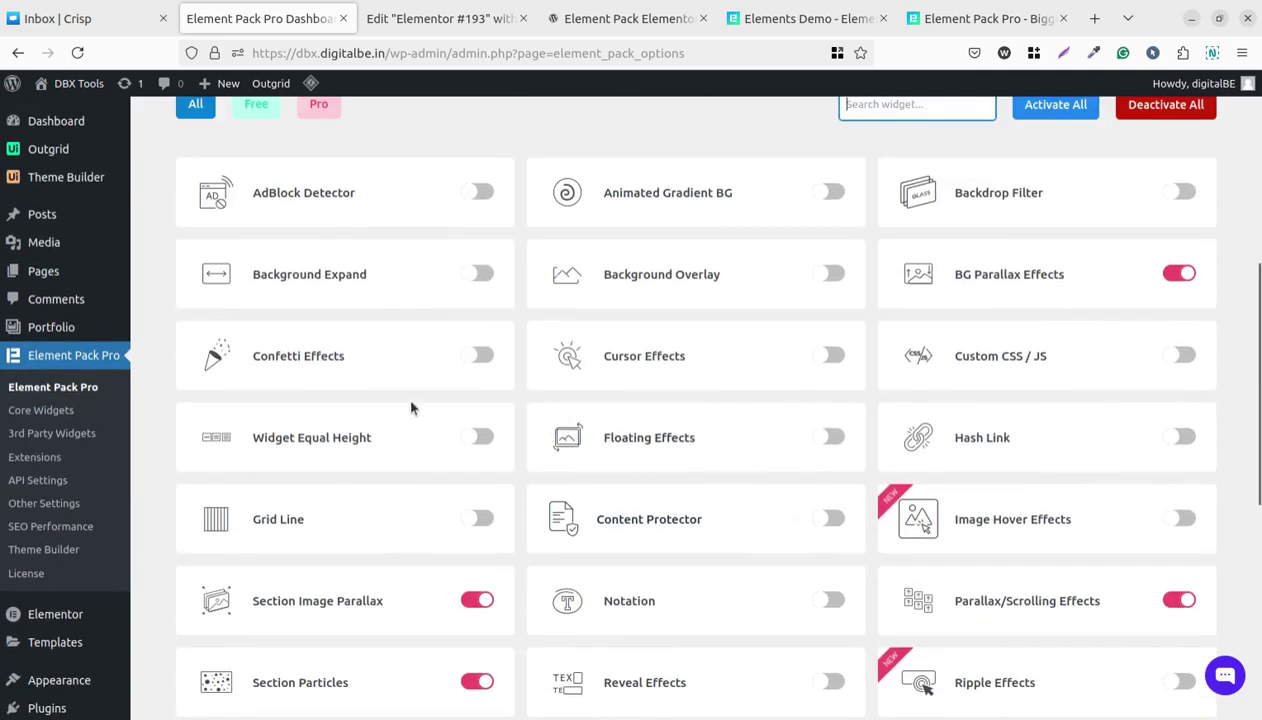
scroll(555, 498, "down", 1)
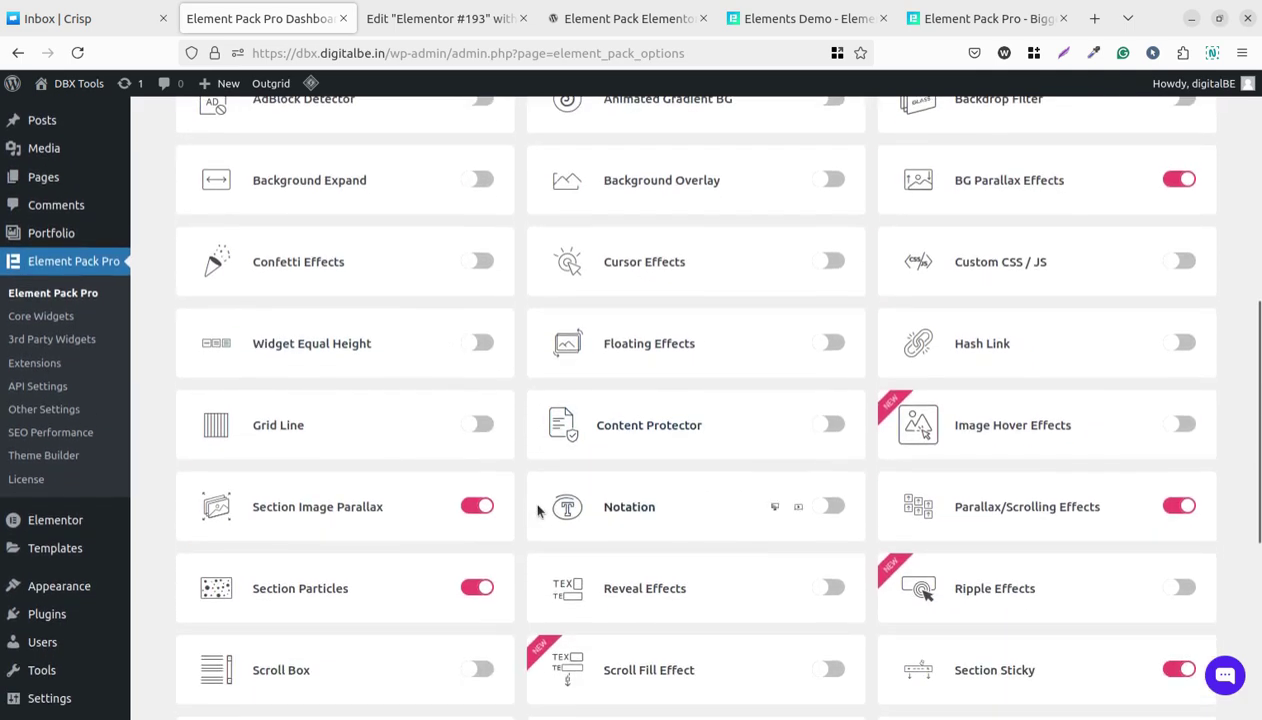
scroll(537, 510, "up", 4)
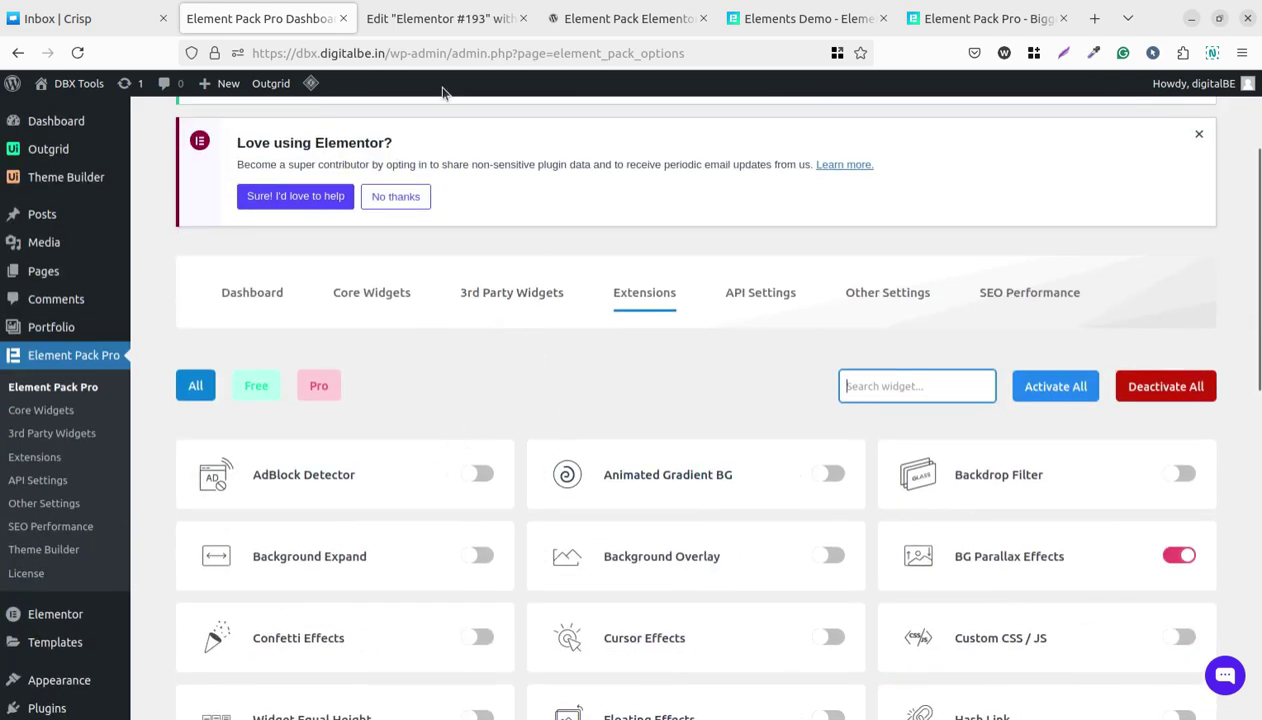
Switch to editing the Elementor #193 page and scroll the widget panel up.
left_click(426, 19)
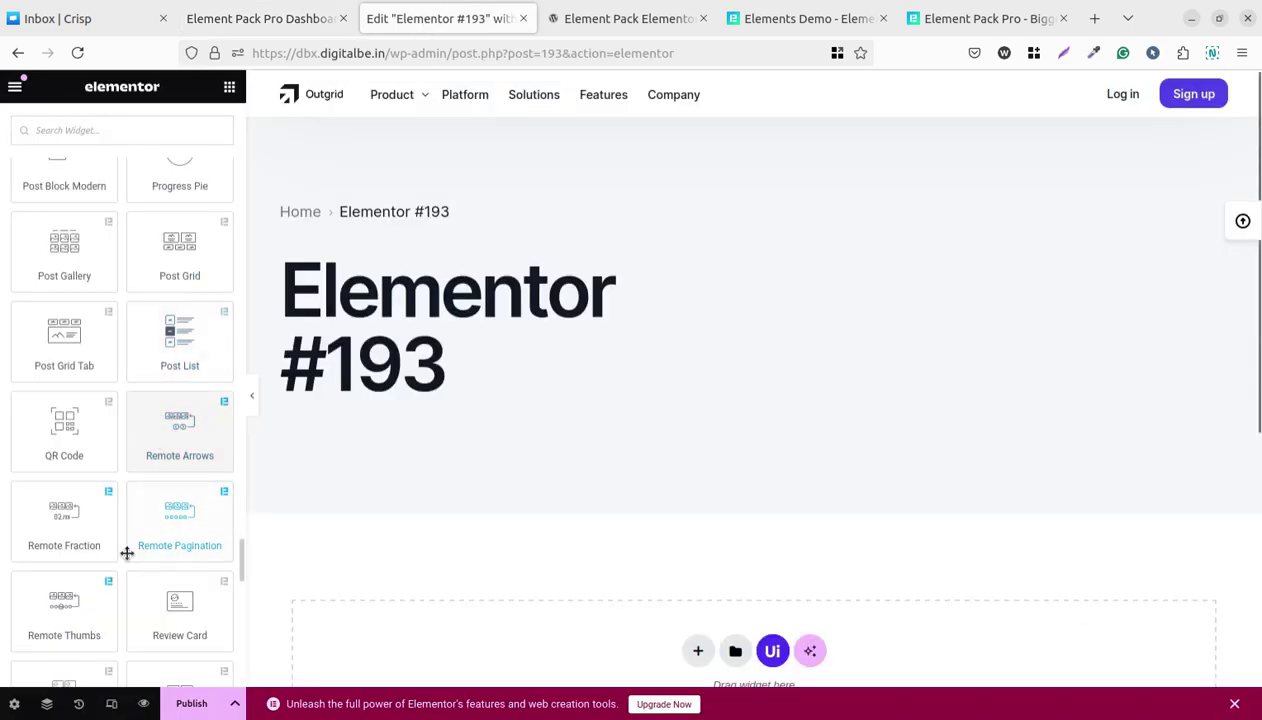
scroll(116, 443, "up", 2)
scroll(116, 443, "up", 2)
scroll(116, 443, "up", 3)
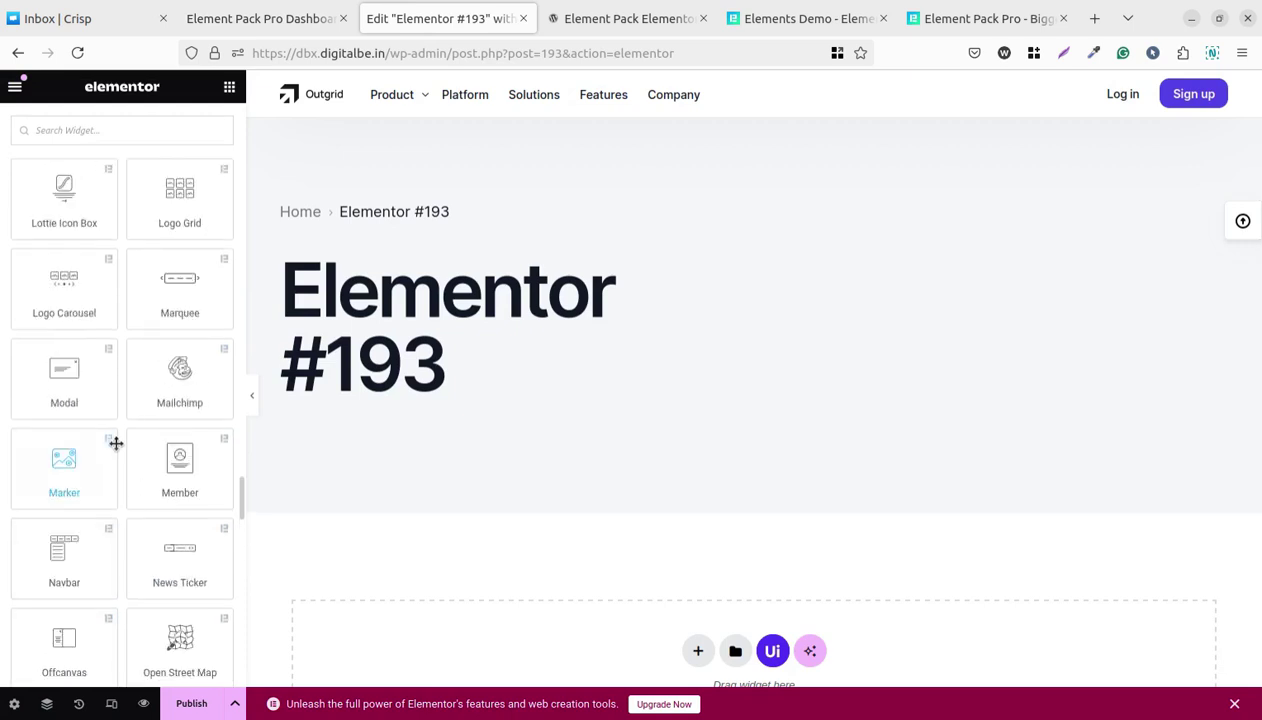
scroll(116, 443, "up", 3)
Drop an Image Magnifier widget onto the canvas, then delete it to leave the page empty.
mouse_move(160, 312)
left_mouse_down()
mouse_move(573, 625)
mouse_move(698, 660)
left_mouse_up()
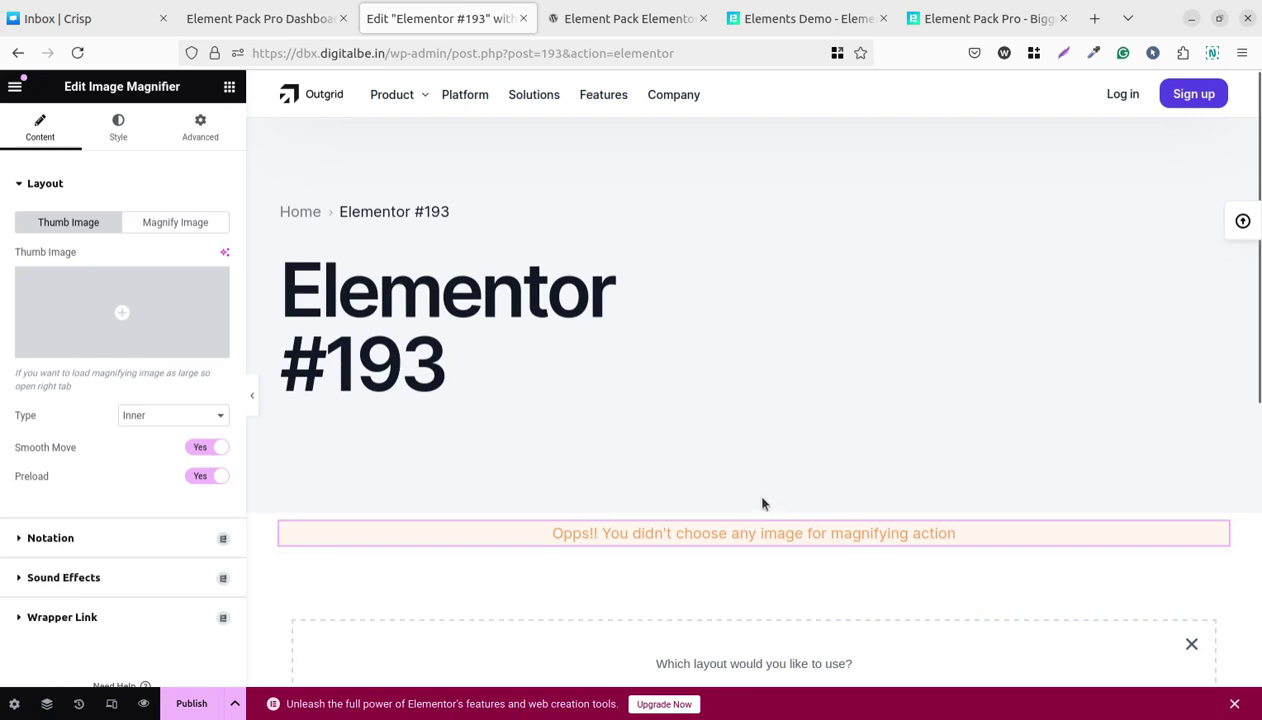
mouse_move(753, 533)
left_click(775, 505)
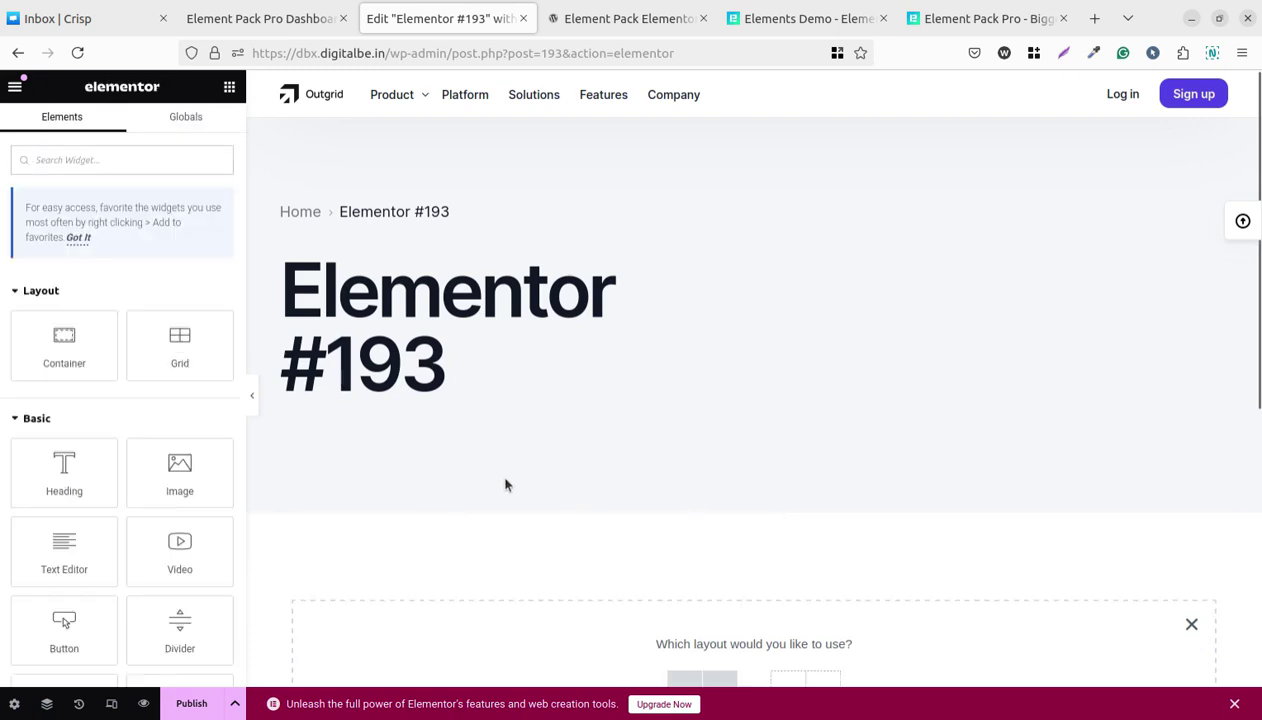
scroll(505, 487, "down", 5)
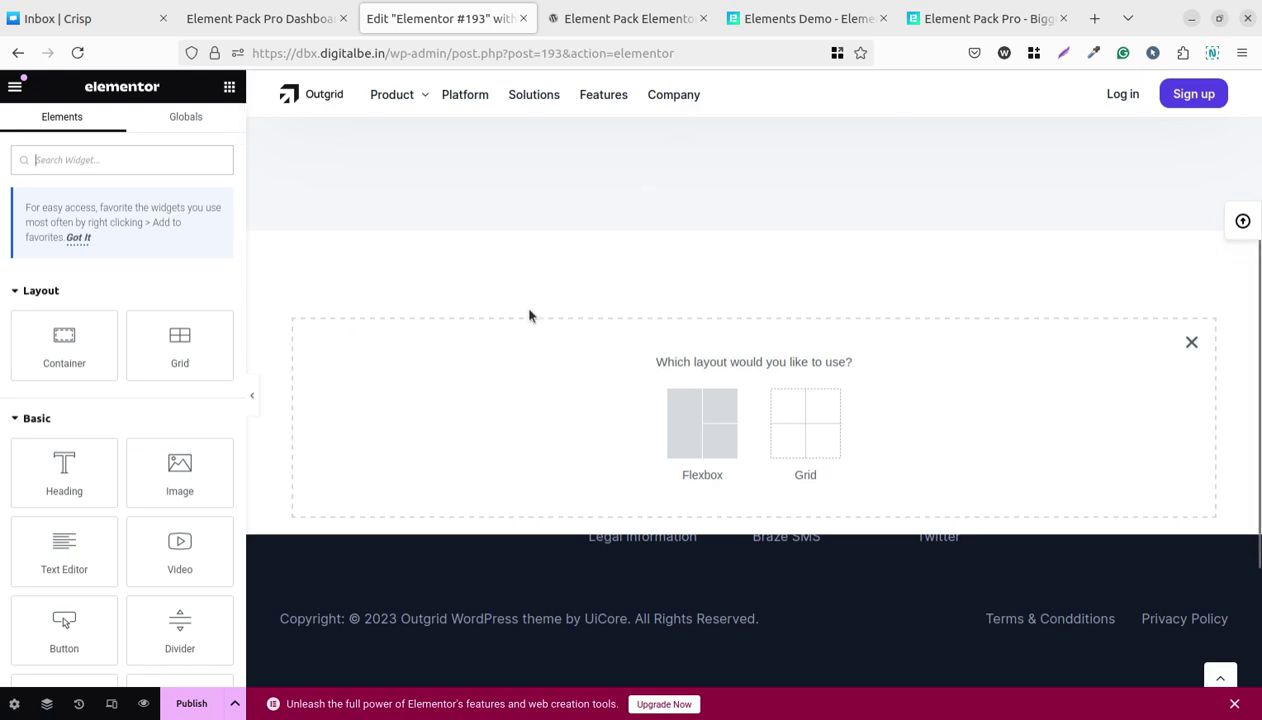
scroll(530, 316, "up", 3)
Scroll down through the Elements Demo page's widget grid.
left_click(770, 20)
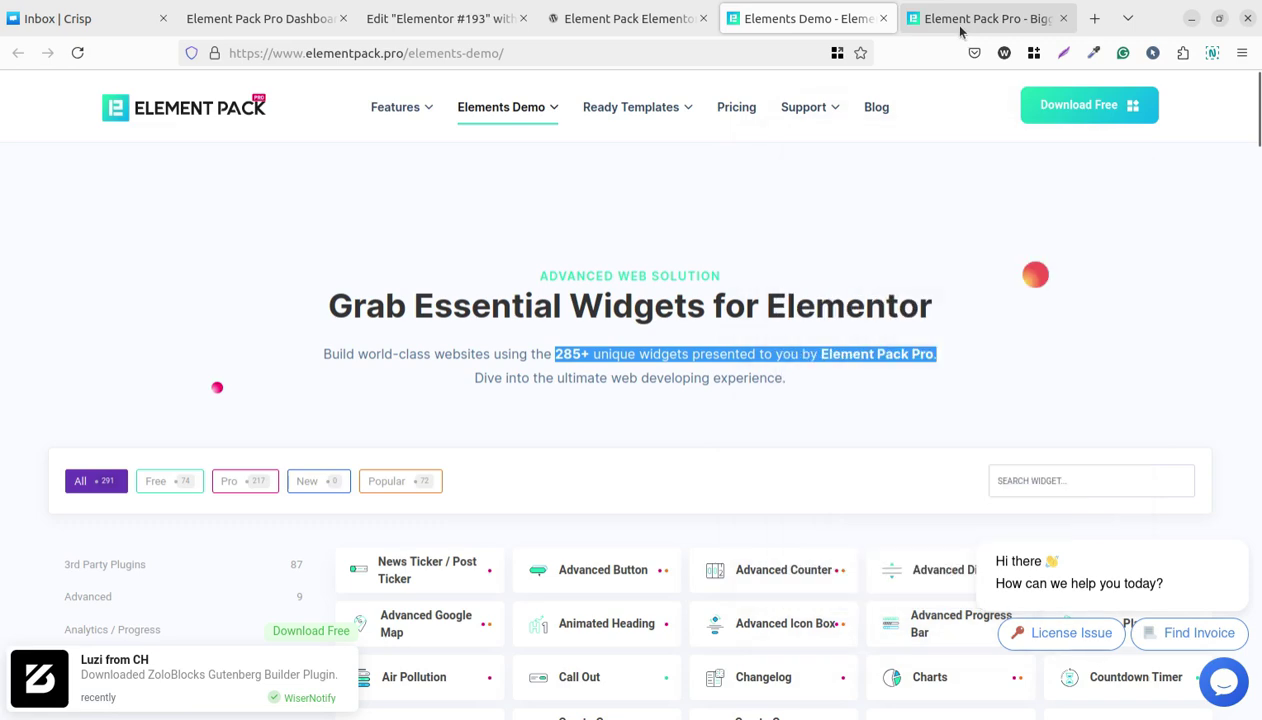
scroll(541, 290, "down", 3)
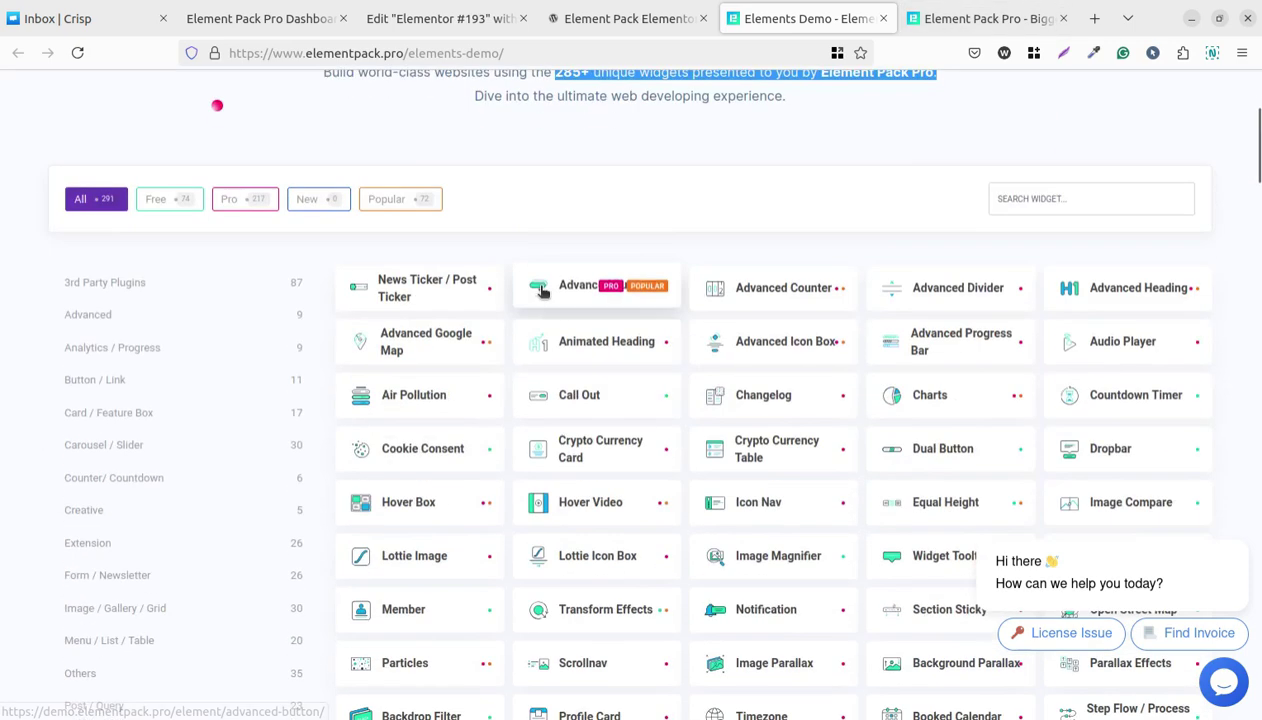
scroll(875, 470, "down", 3)
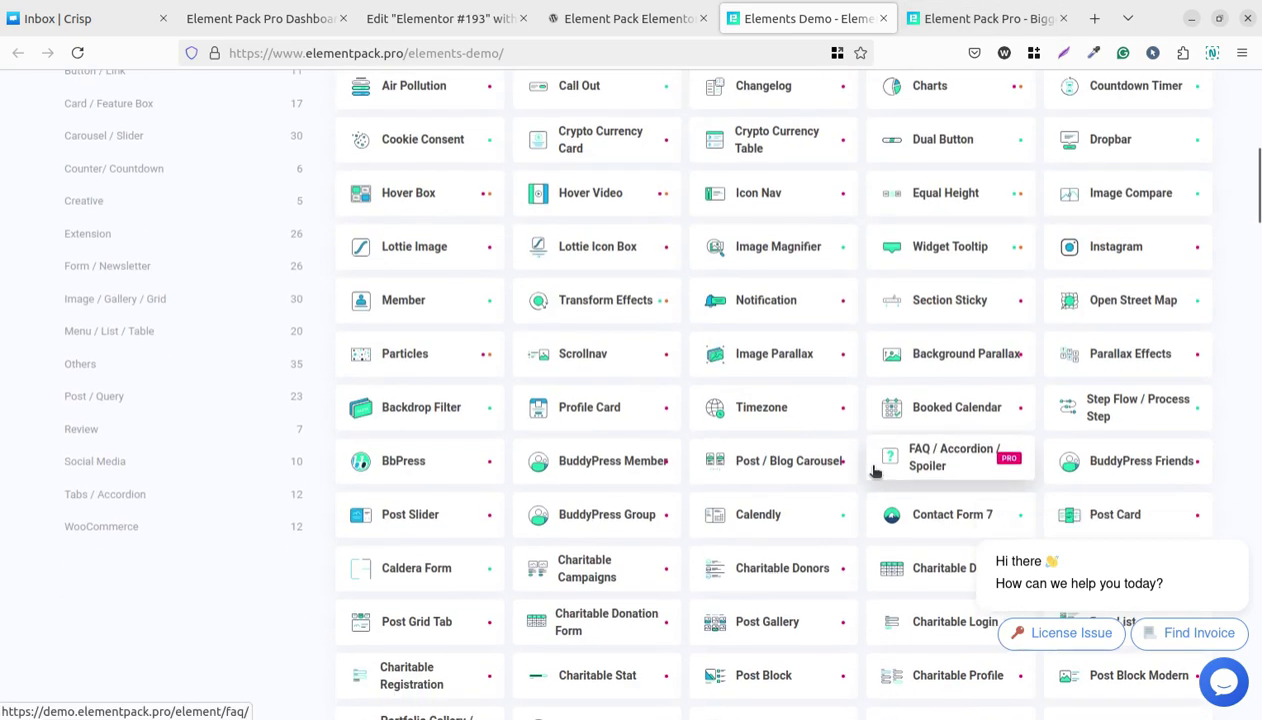
scroll(875, 470, "down", 2)
scroll(874, 471, "down", 3)
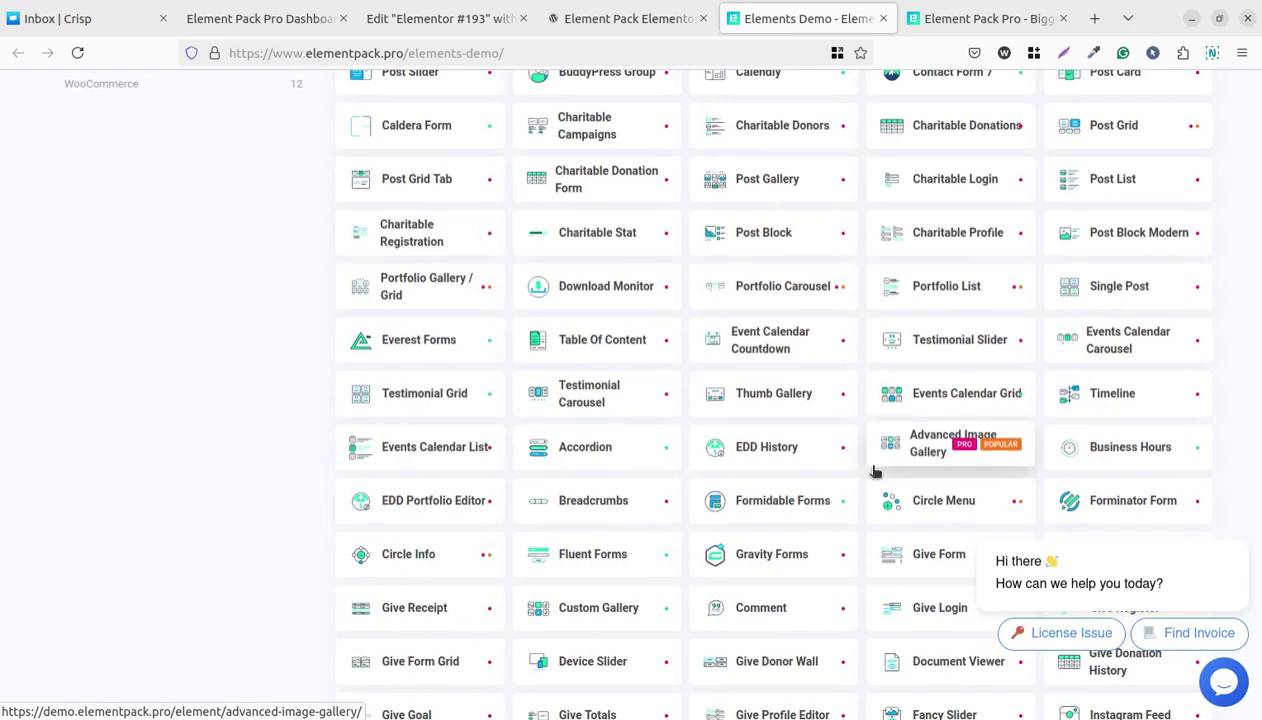
scroll(875, 470, "down", 2)
scroll(704, 484, "down", 2)
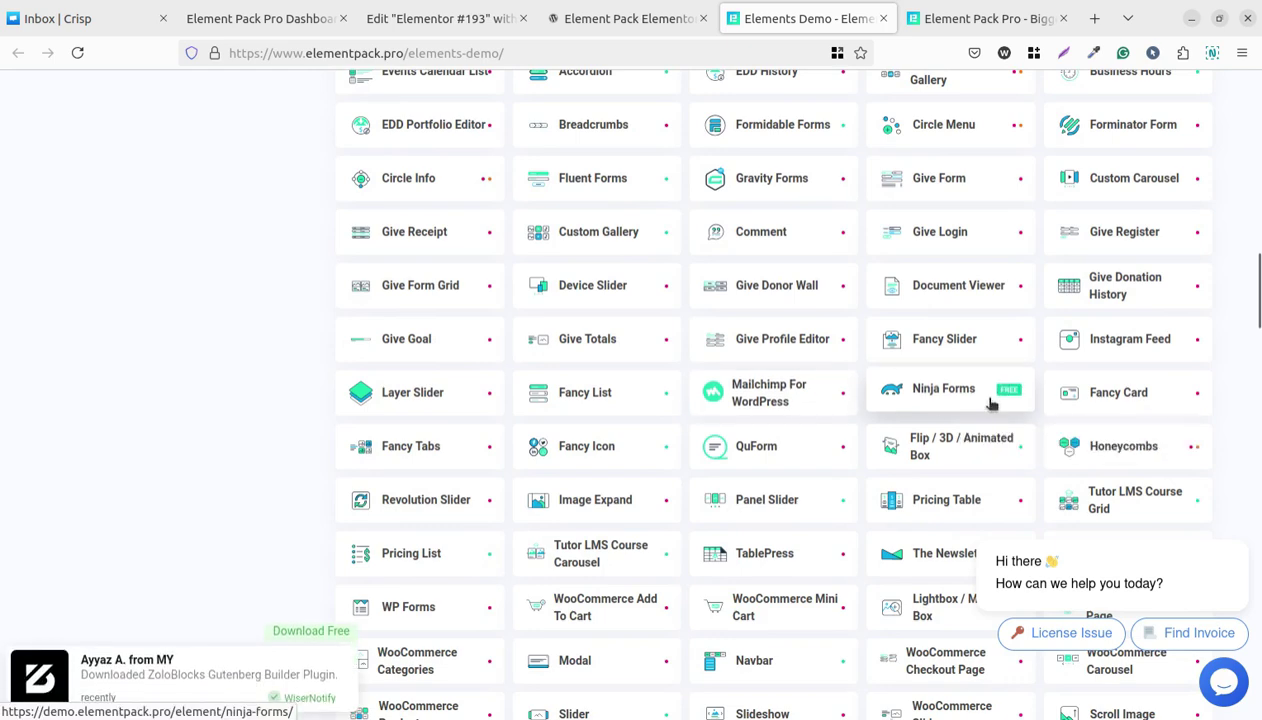
scroll(665, 442, "down", 2)
scroll(684, 439, "up", 2)
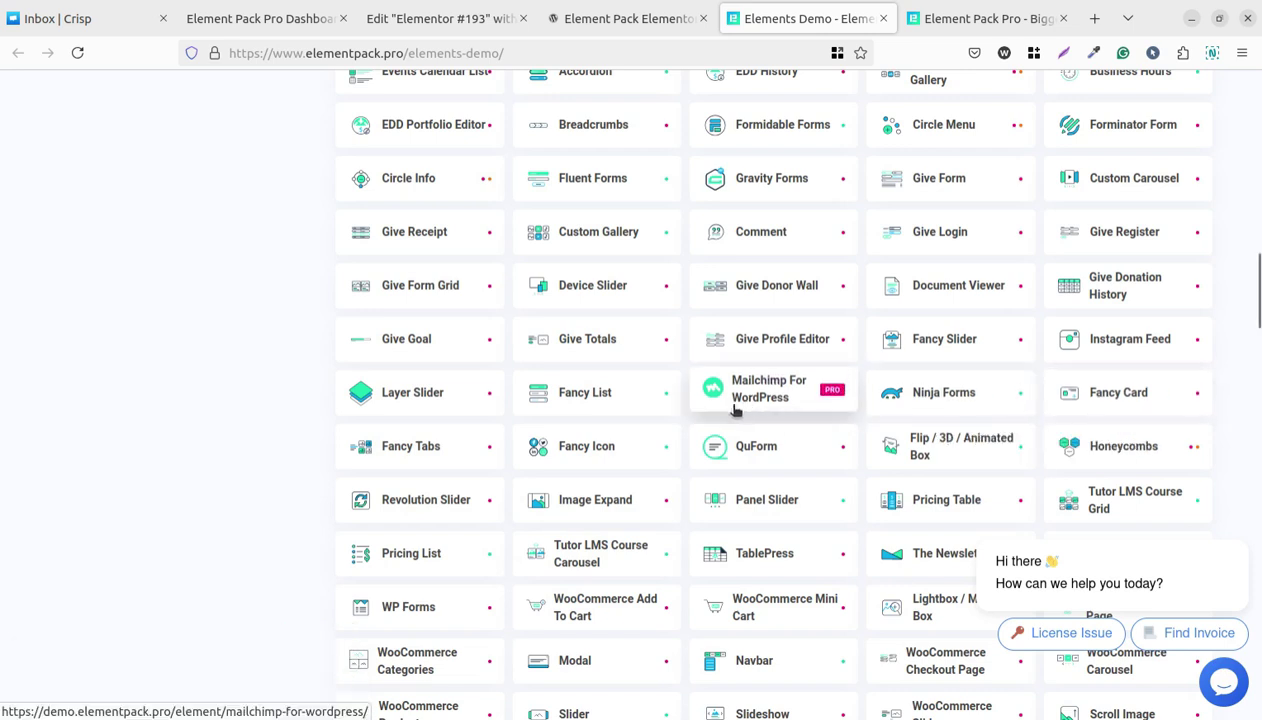
scroll(615, 530, "down", 3)
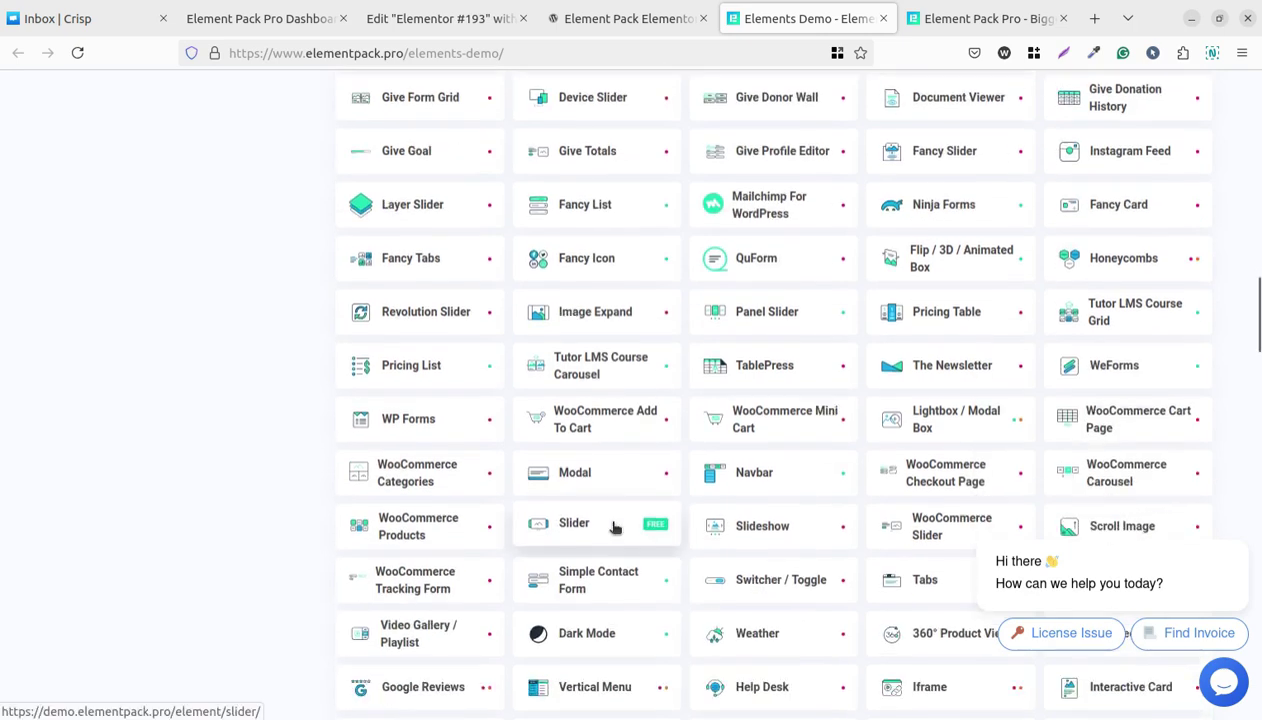
scroll(615, 527, "down", 3)
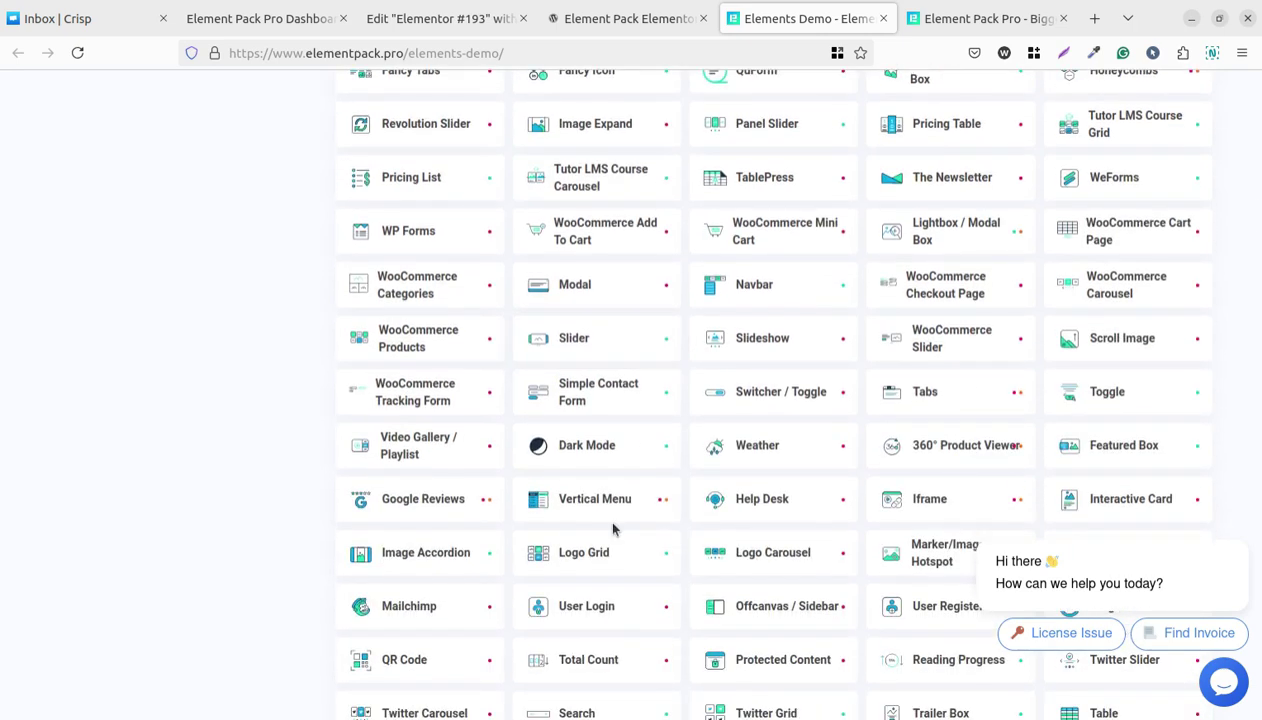
scroll(613, 530, "down", 2)
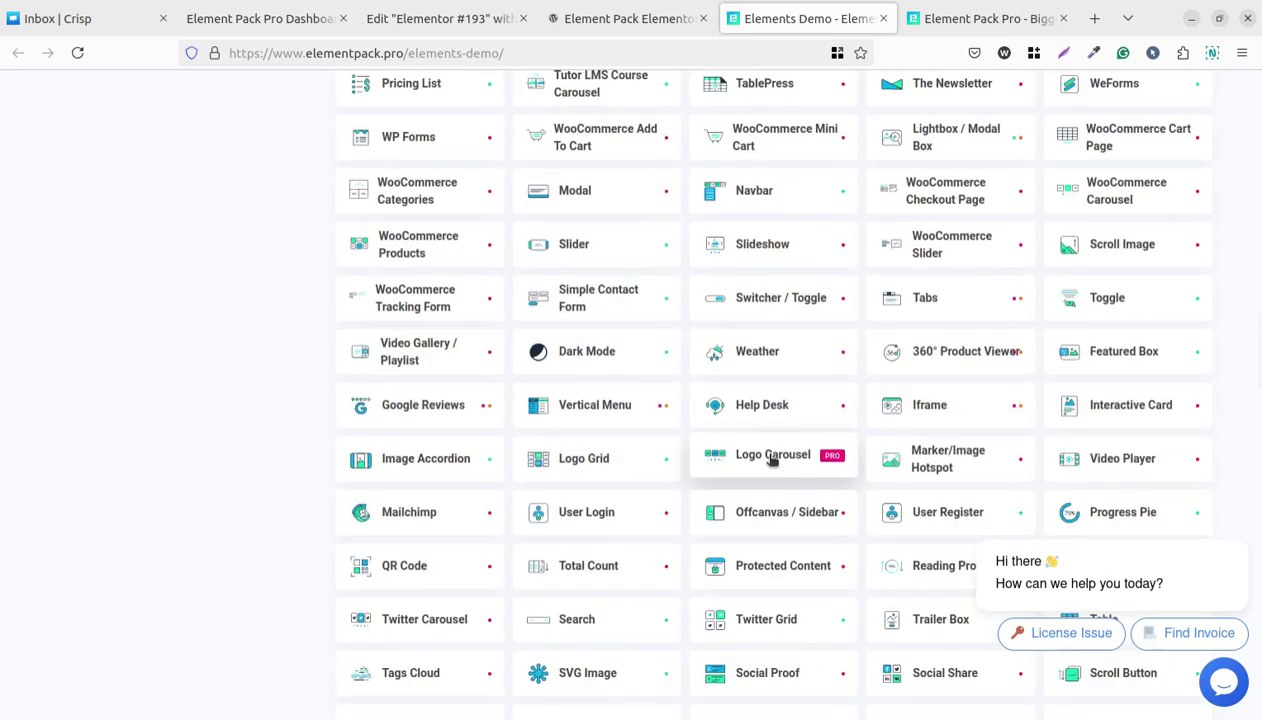
Scroll back up to the top of the 291-widget catalogue.
scroll(670, 390, "up", 5)
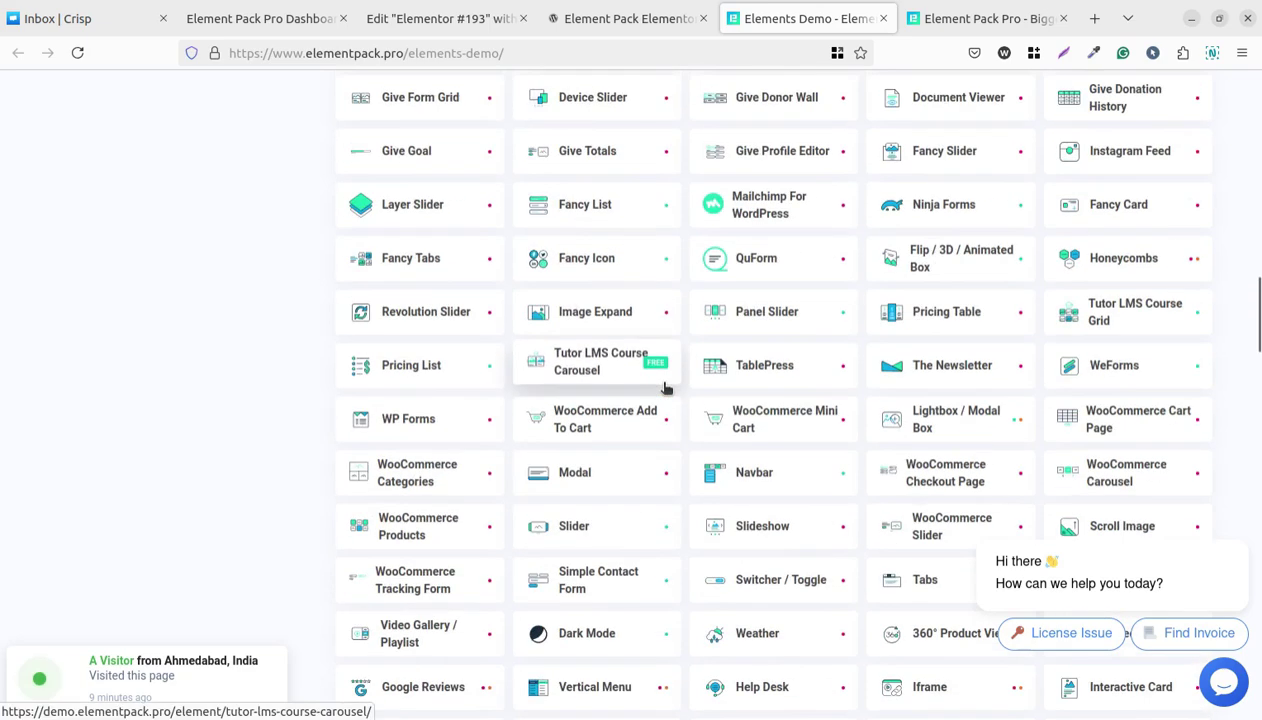
scroll(668, 389, "up", 5)
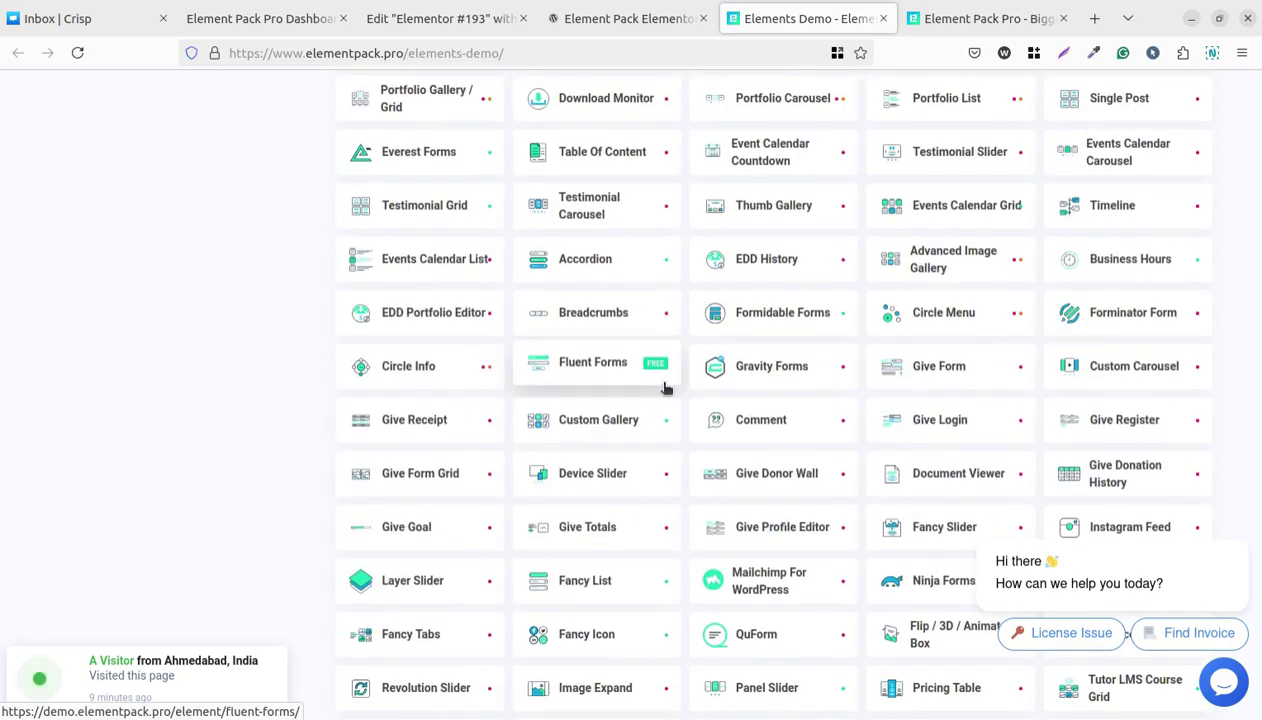
scroll(666, 388, "up", 4)
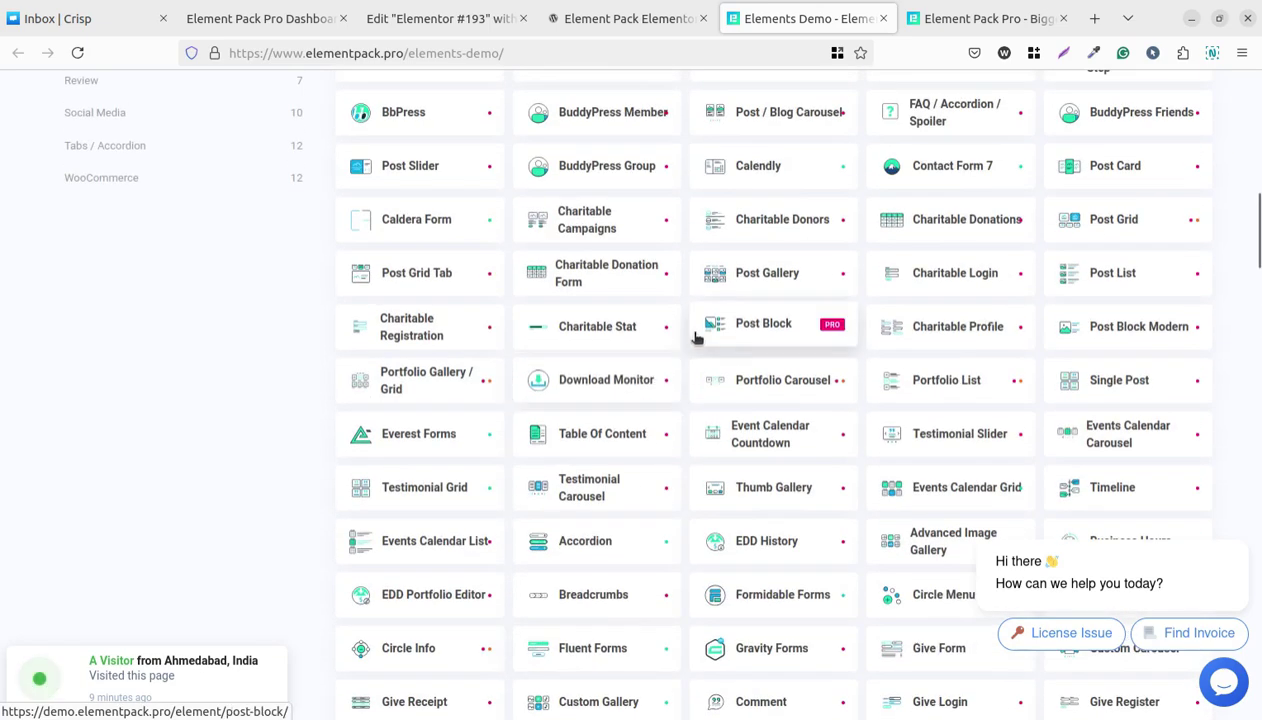
scroll(251, 464, "up", 3)
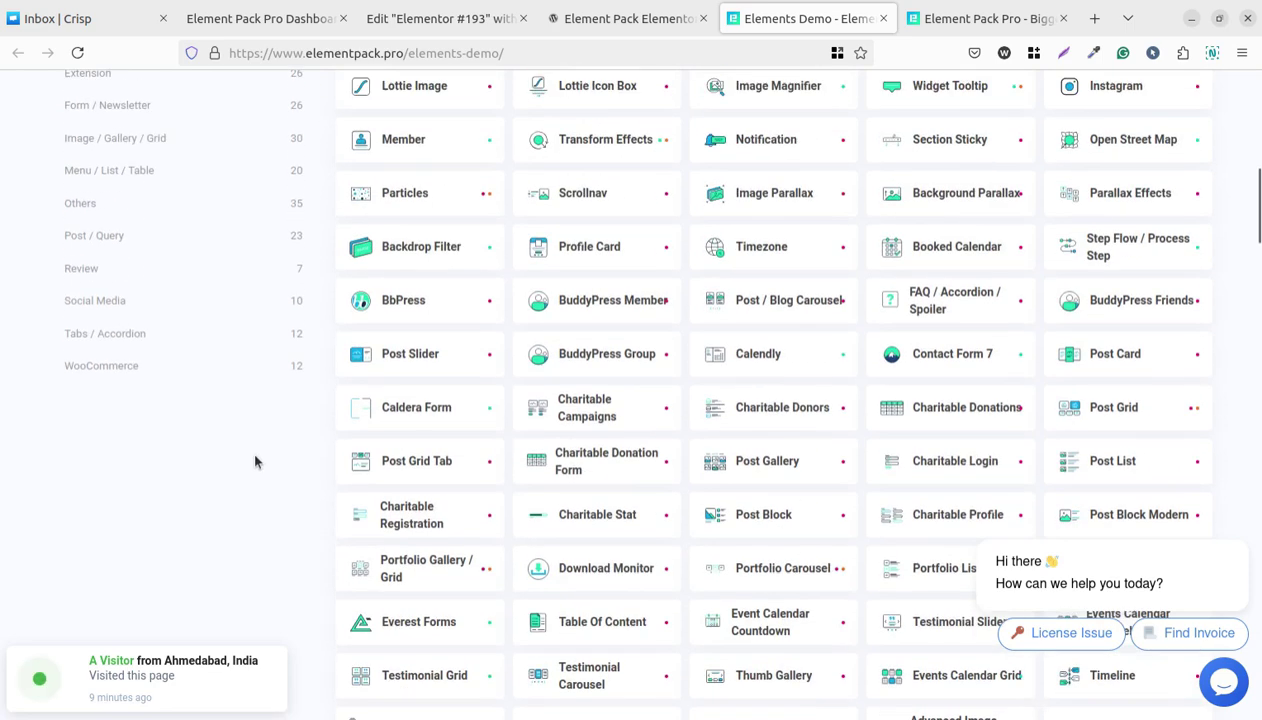
scroll(928, 510, "up", 3)
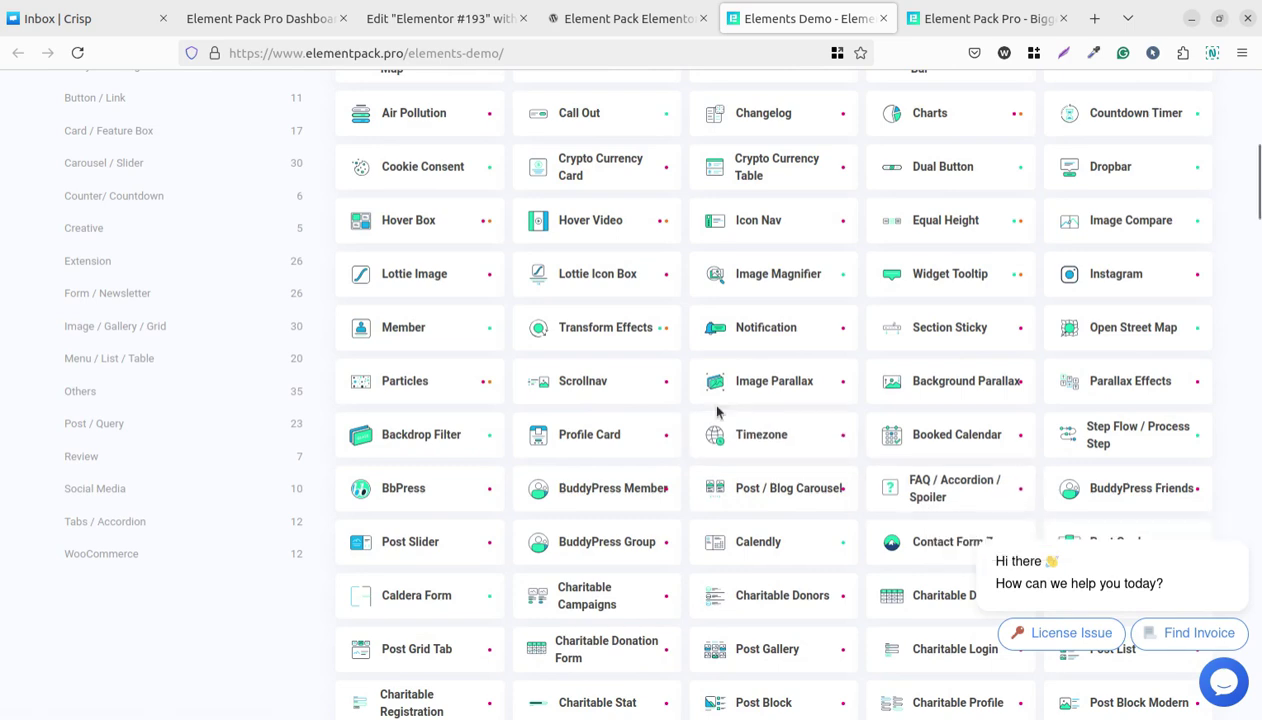
scroll(716, 411, "up", 6)
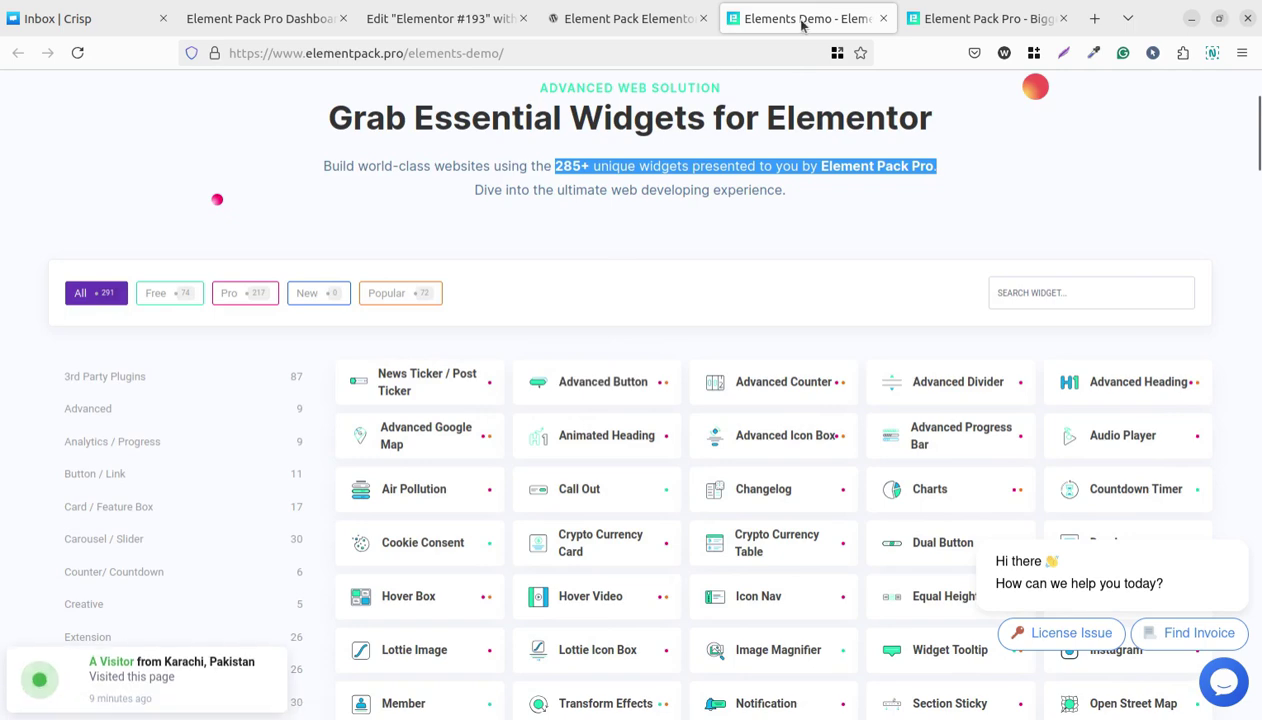
Revisit the Elements Demo grid and Extensions settings, ending on the Element Pack Pro homepage.
left_click(990, 25)
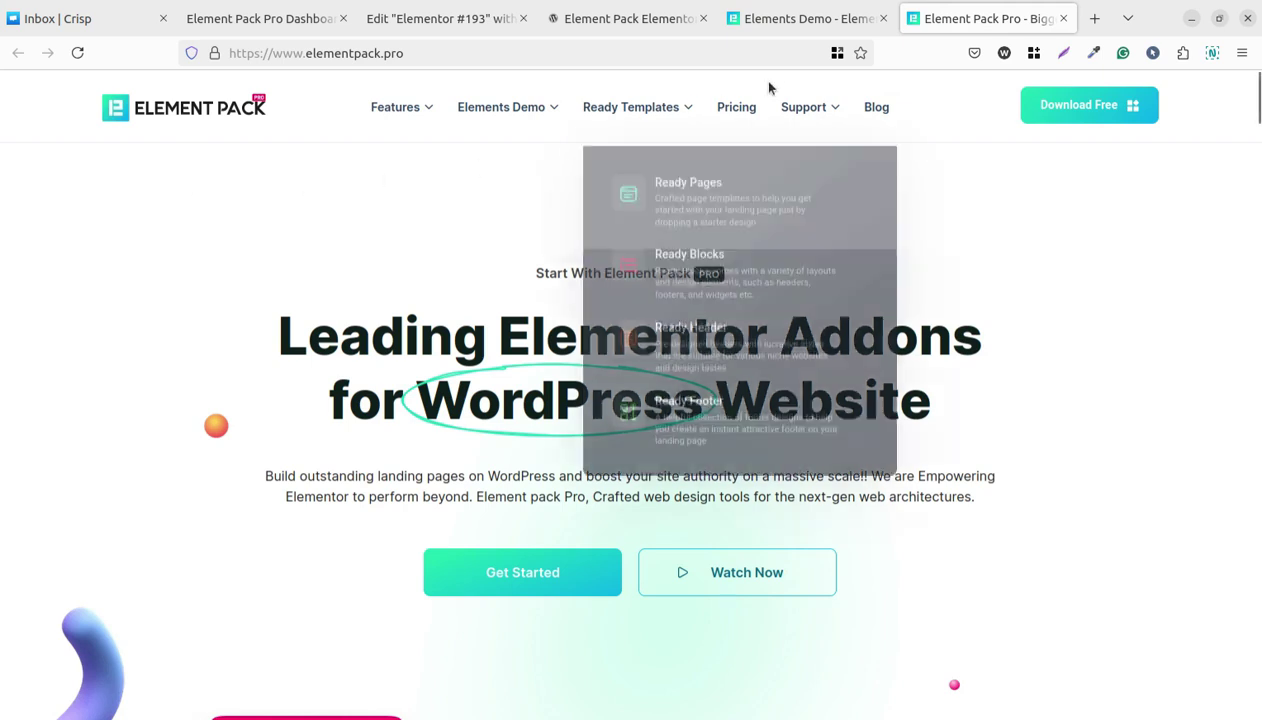
left_click(780, 20)
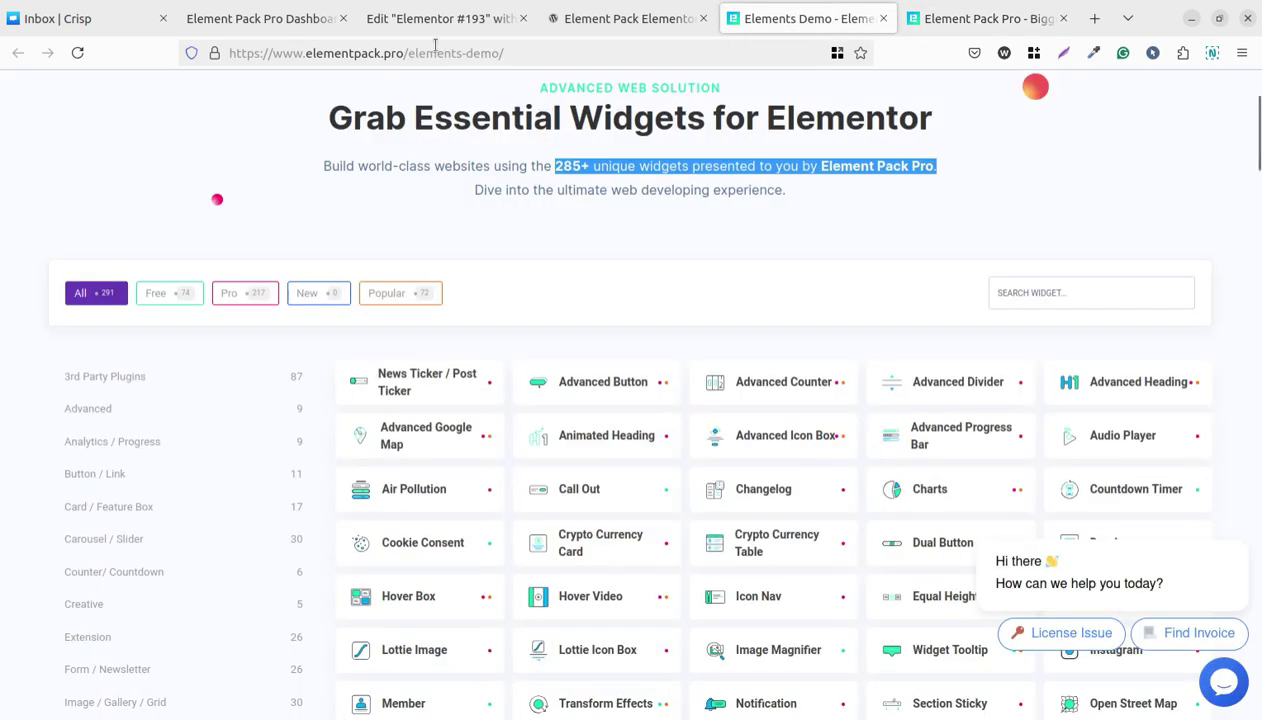
left_click(268, 22)
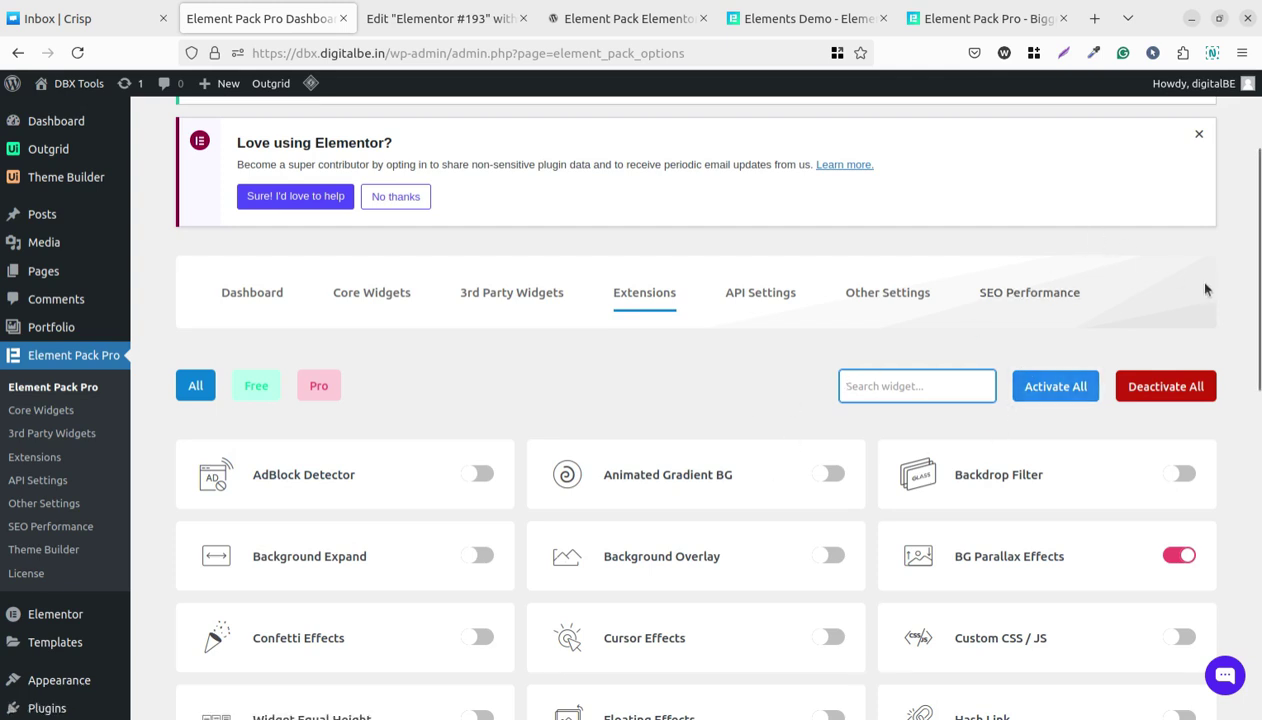
scroll(1205, 289, "down", 2)
scroll(1232, 427, "down", 3)
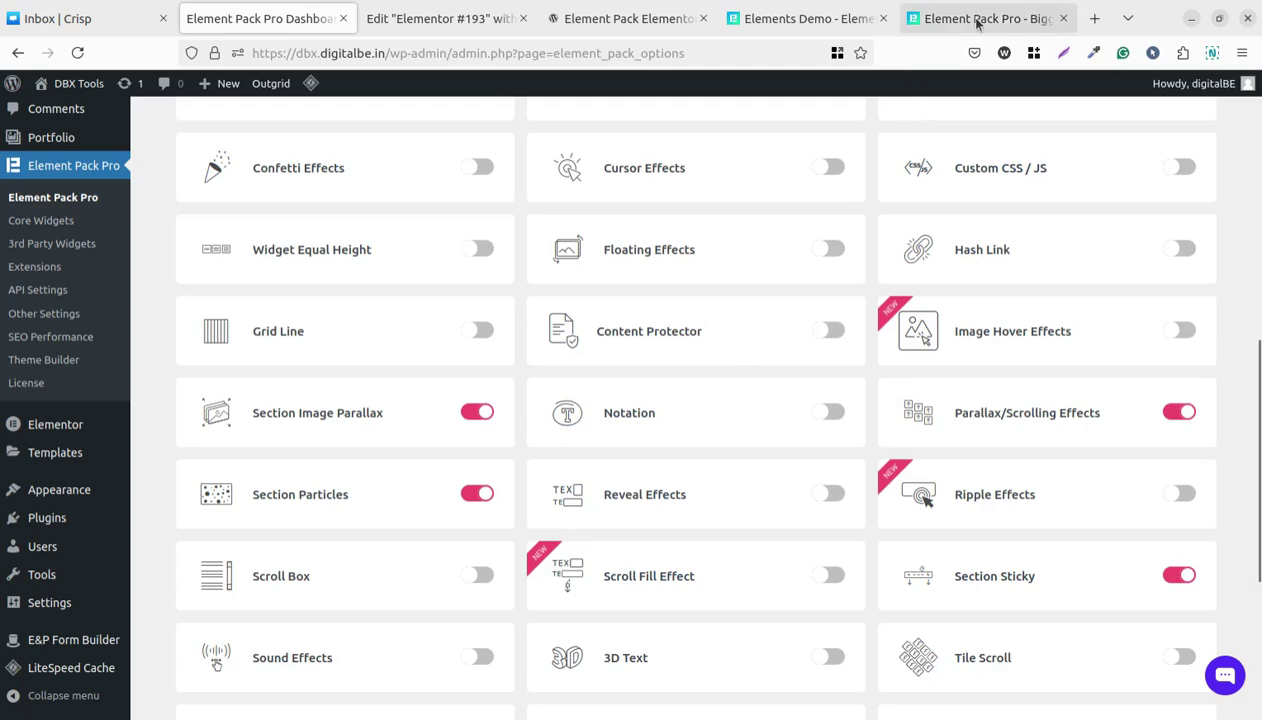
left_click(918, 19)
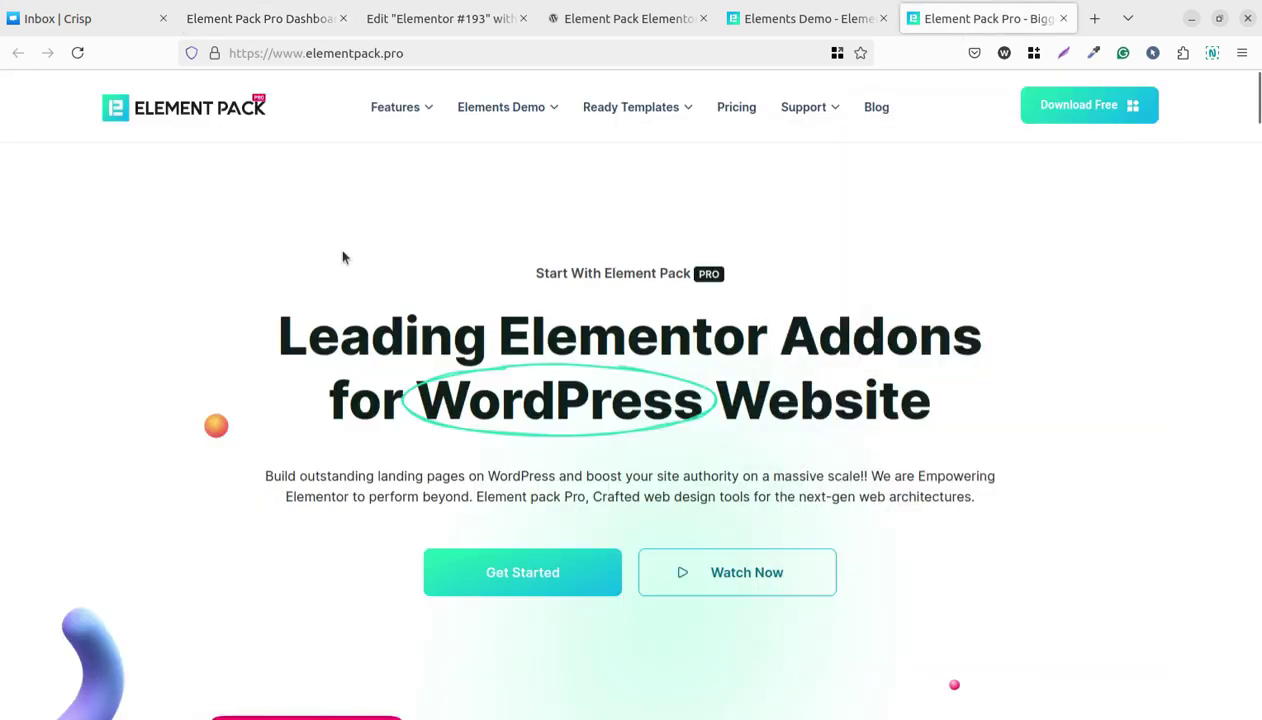